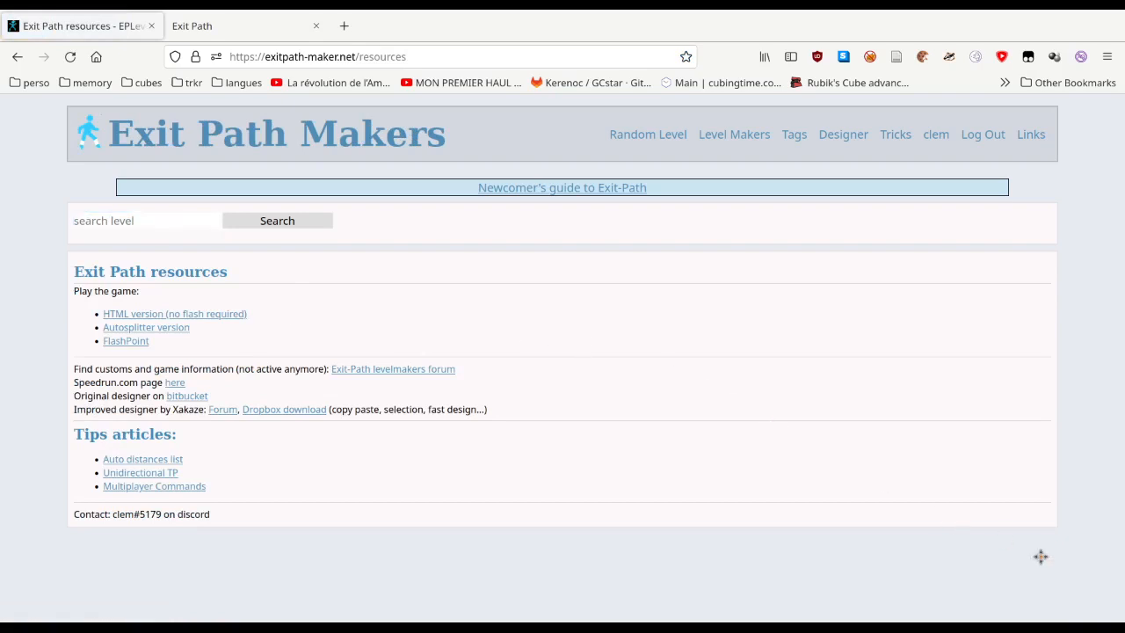
{"action": "key", "text": "alt+Tab"}
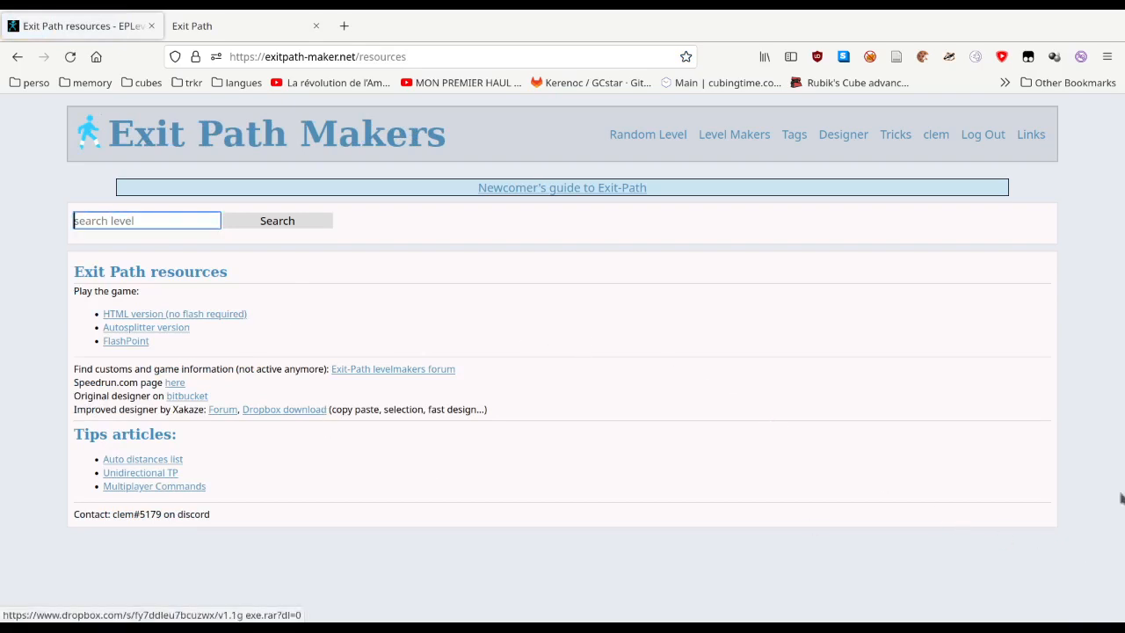
{"action": "left_click", "coordinate": [1096, 583]}
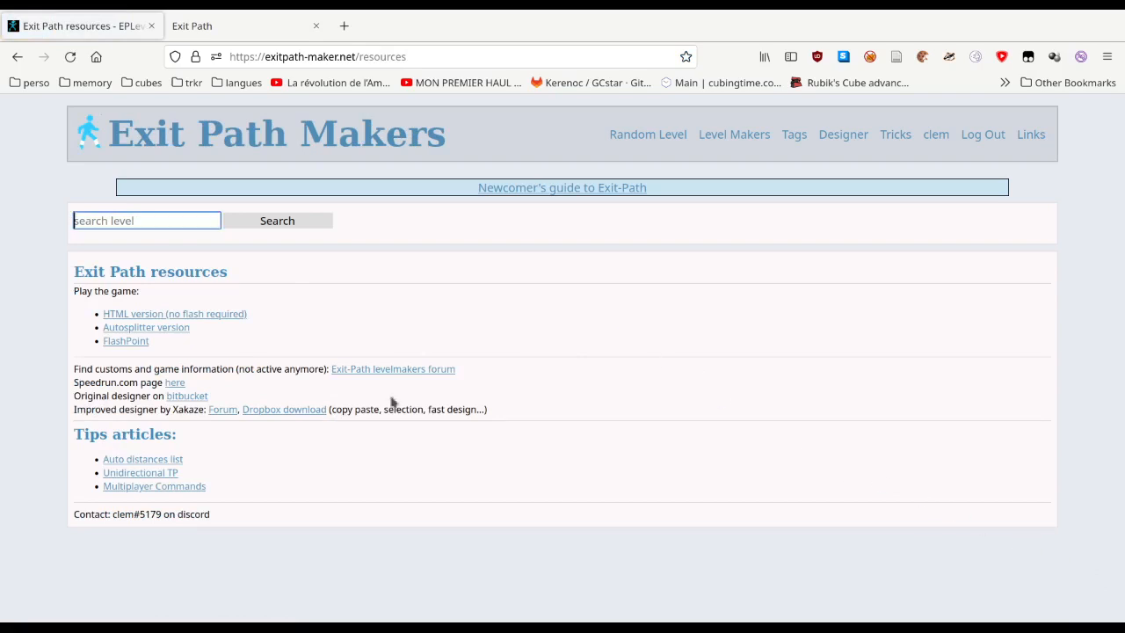
{"action": "left_click_drag", "start_coordinate": [48, 402], "coordinate": [399, 421]}
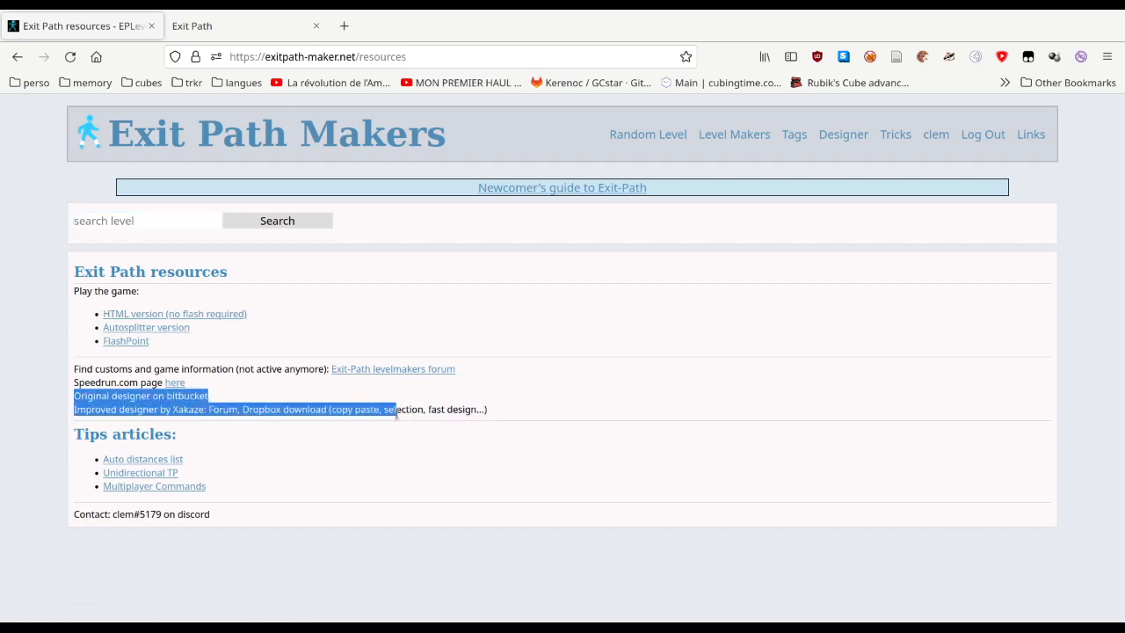
{"action": "triple_click", "coordinate": [397, 410]}
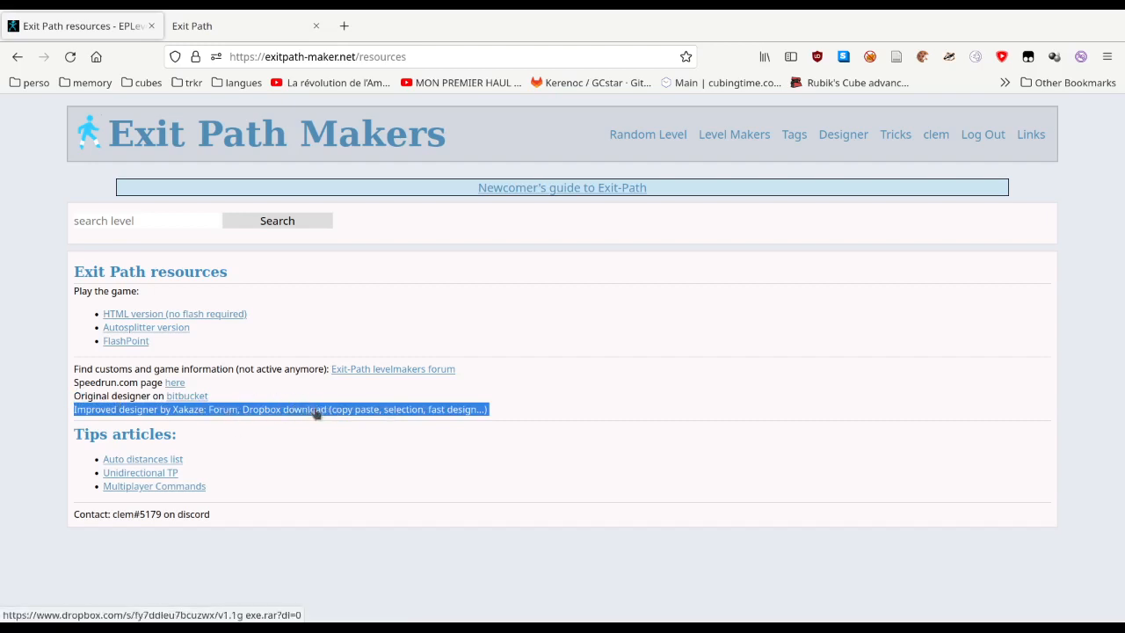
{"action": "left_click", "coordinate": [681, 345]}
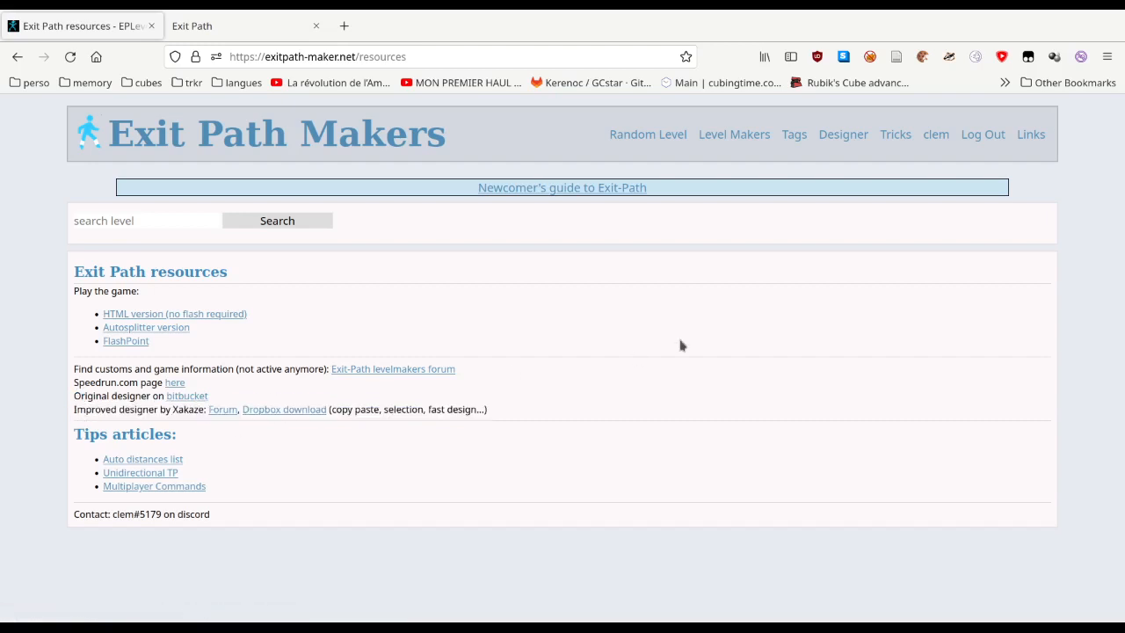
Open the site's level designer and examine its object types and the Angle, Left, Top, Scale, Tag and Name properties.
{"action": "left_click", "coordinate": [841, 139]}
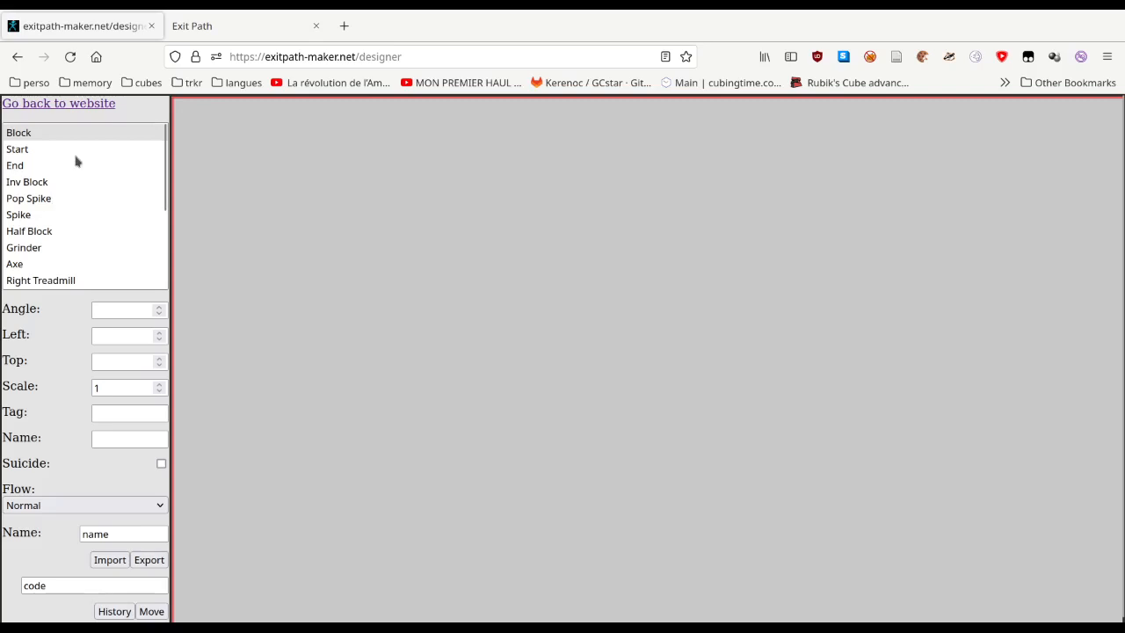
{"action": "mouse_move", "coordinate": [163, 150]}
{"action": "left_mouse_down"}
{"action": "mouse_move", "coordinate": [172, 207]}
{"action": "mouse_move", "coordinate": [158, 140]}
{"action": "mouse_move", "coordinate": [163, 230]}
{"action": "mouse_move", "coordinate": [154, 145]}
{"action": "left_mouse_up"}
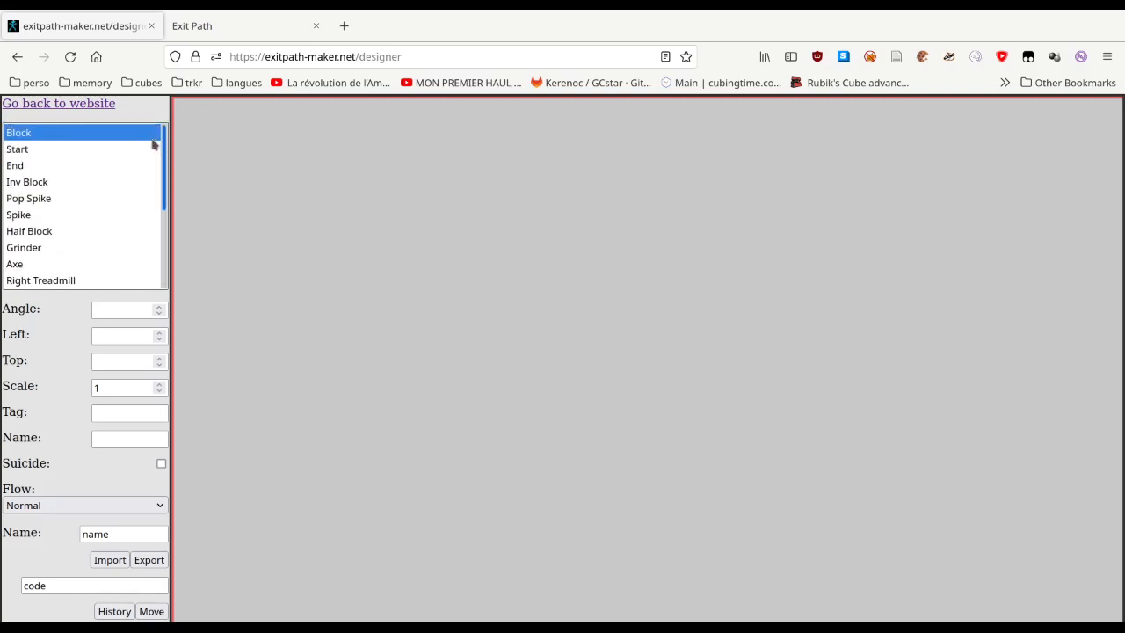
{"action": "scroll", "coordinate": [141, 164], "scroll_direction": "down", "scroll_amount": 1}
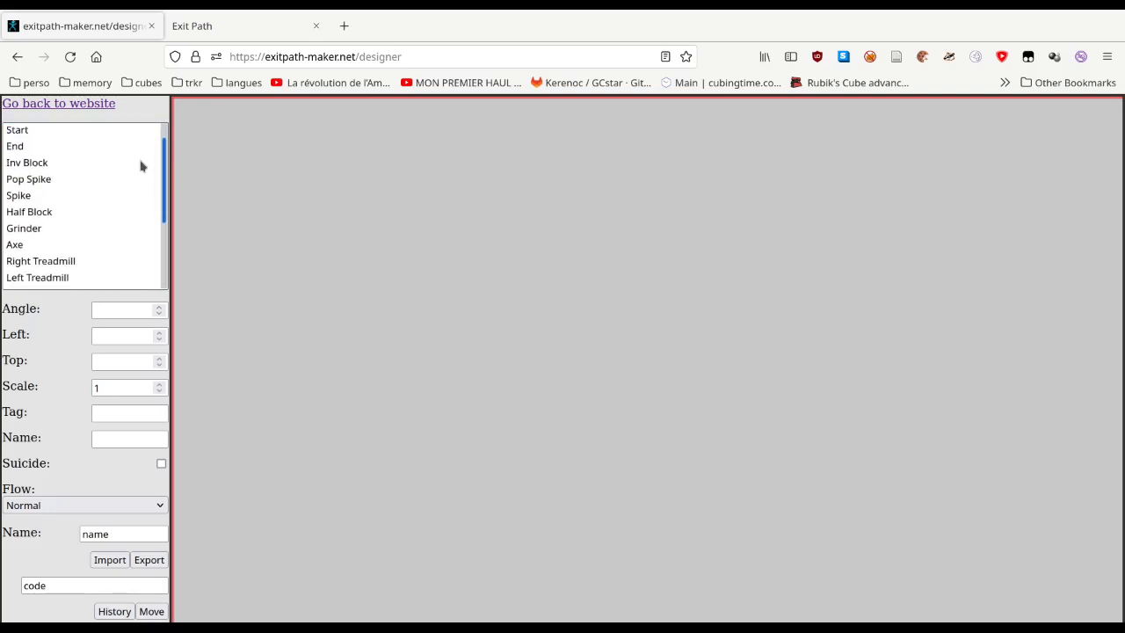
{"action": "scroll", "coordinate": [123, 196], "scroll_direction": "down", "scroll_amount": 1}
{"action": "scroll", "coordinate": [125, 220], "scroll_direction": "down", "scroll_amount": 1}
{"action": "scroll", "coordinate": [114, 176], "scroll_direction": "up", "scroll_amount": 3}
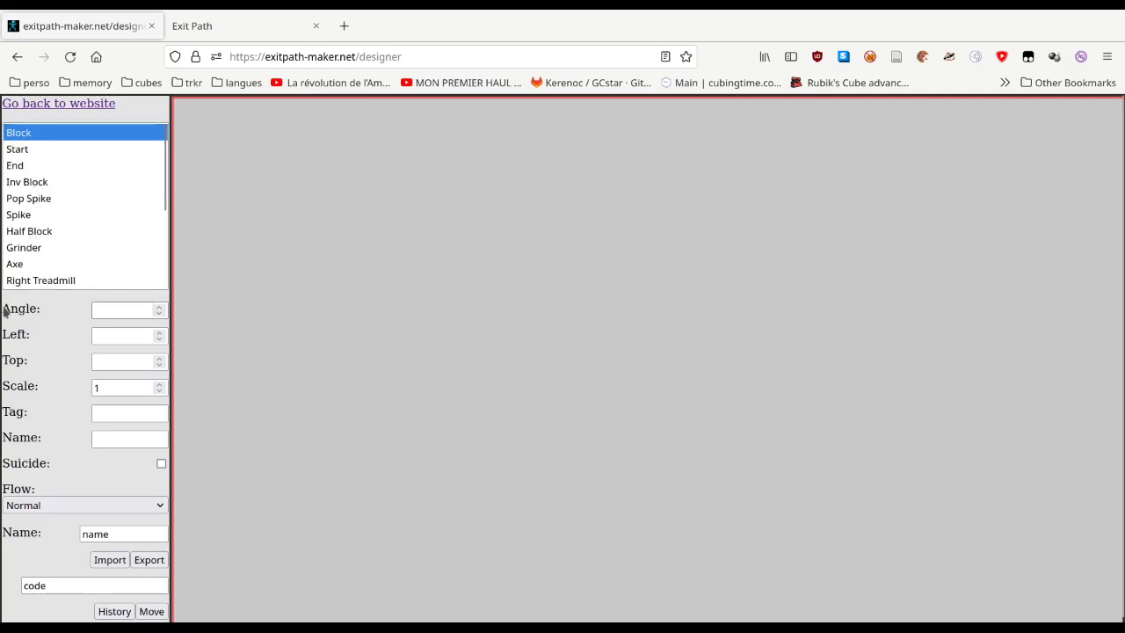
{"action": "left_click_drag", "start_coordinate": [3, 311], "coordinate": [25, 366]}
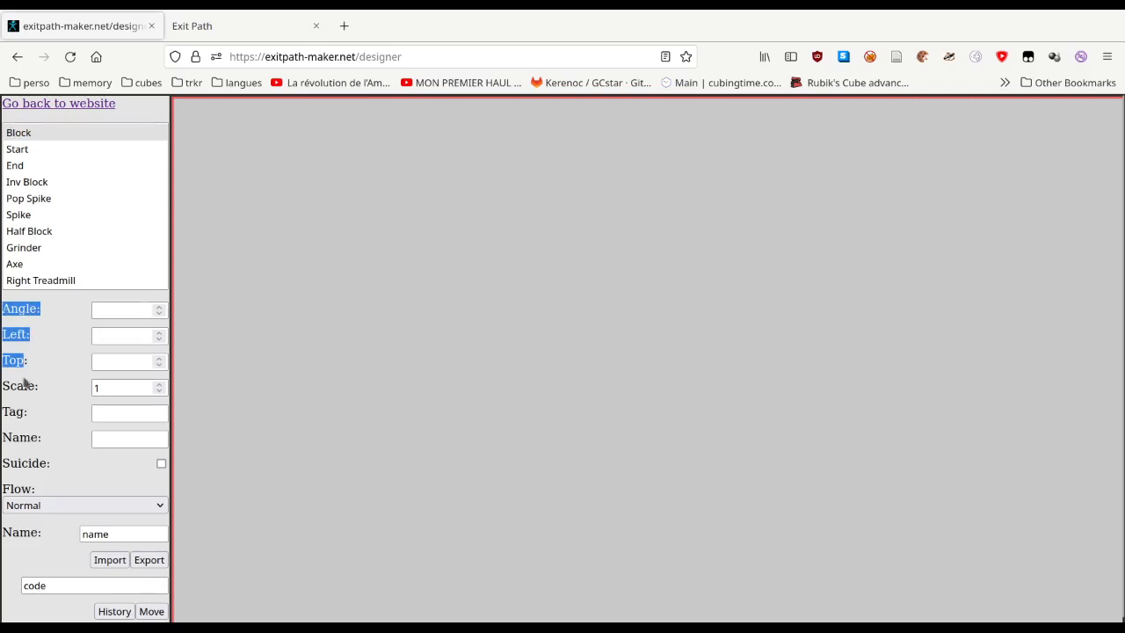
{"action": "double_click", "coordinate": [15, 382]}
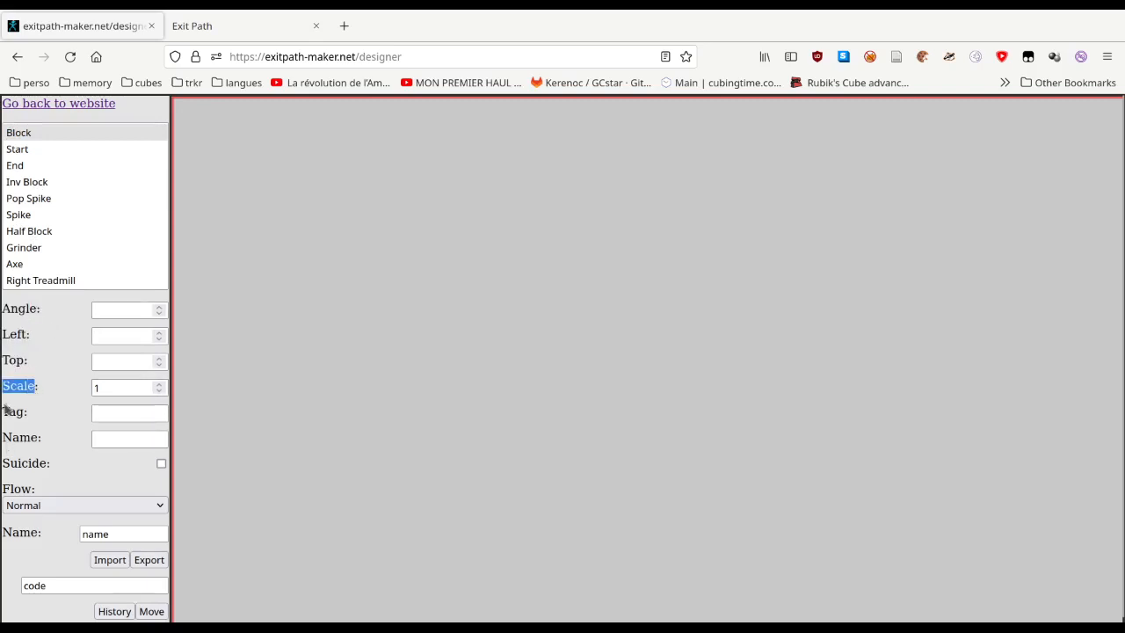
{"action": "left_click_drag", "start_coordinate": [7, 405], "coordinate": [50, 437]}
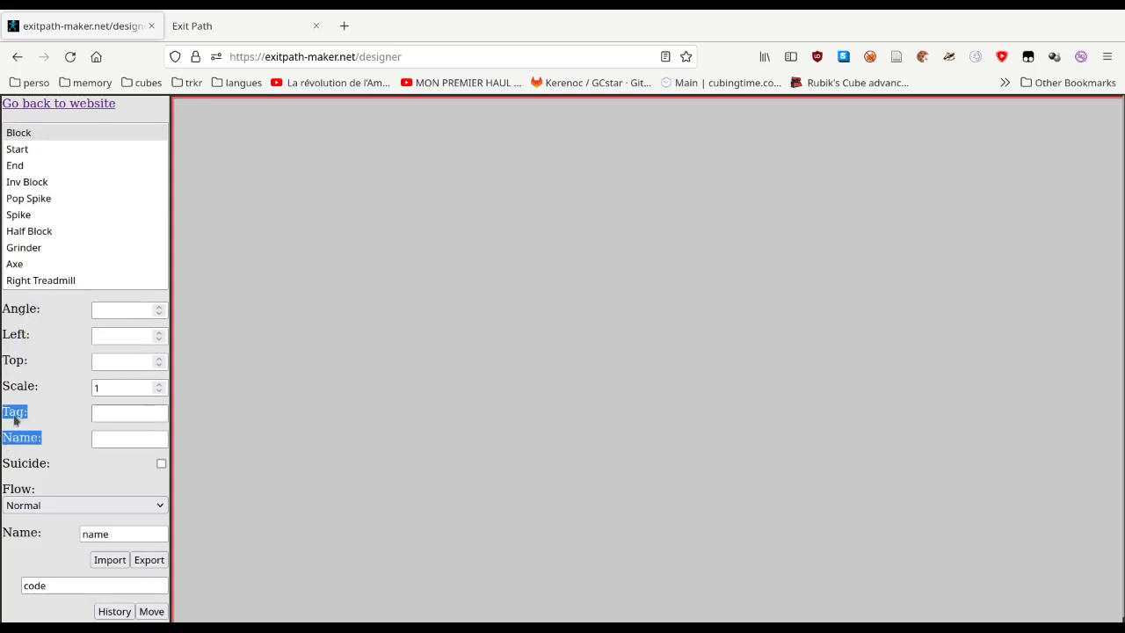
Configure the level with Suicide enabled, Flow set to All and the name "test level".
{"action": "left_click", "coordinate": [31, 464]}
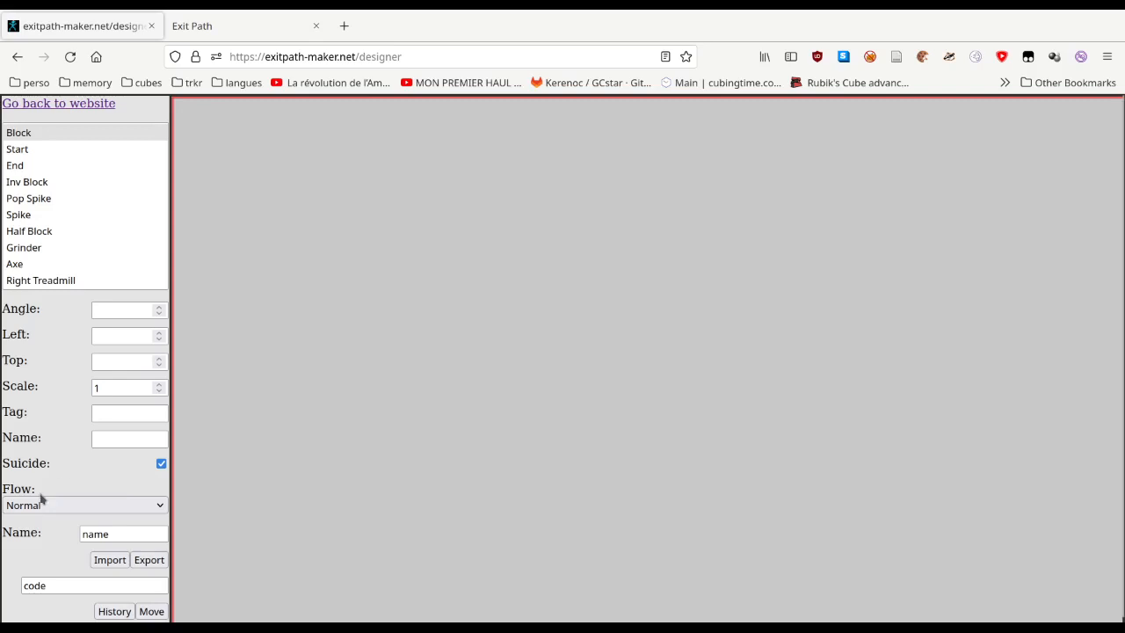
{"action": "left_click", "coordinate": [29, 521]}
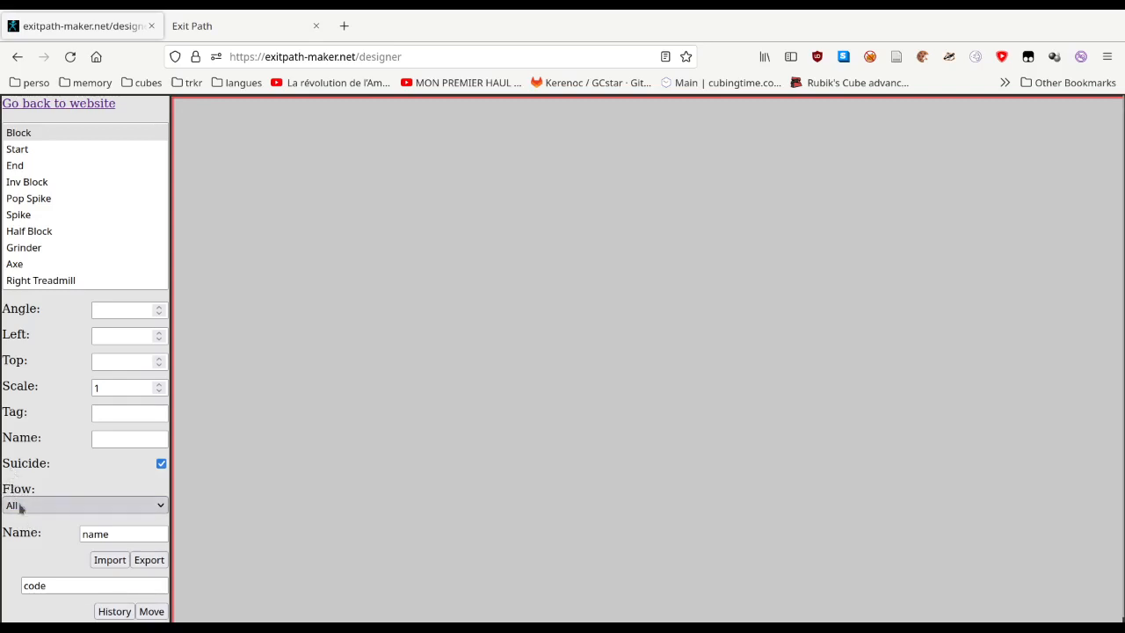
{"action": "double_click", "coordinate": [109, 535]}
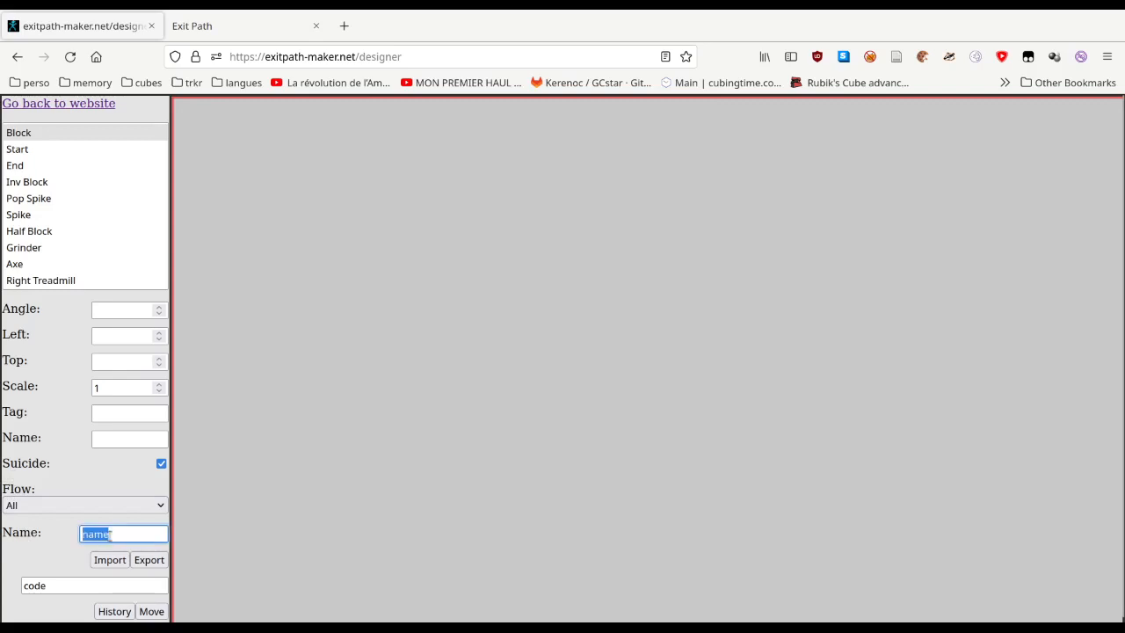
{"action": "type", "text": "test level"}
Place the Start square at Left 325, Top 400 and the End square at Left 375, Top 400.
{"action": "left_click", "coordinate": [50, 149]}
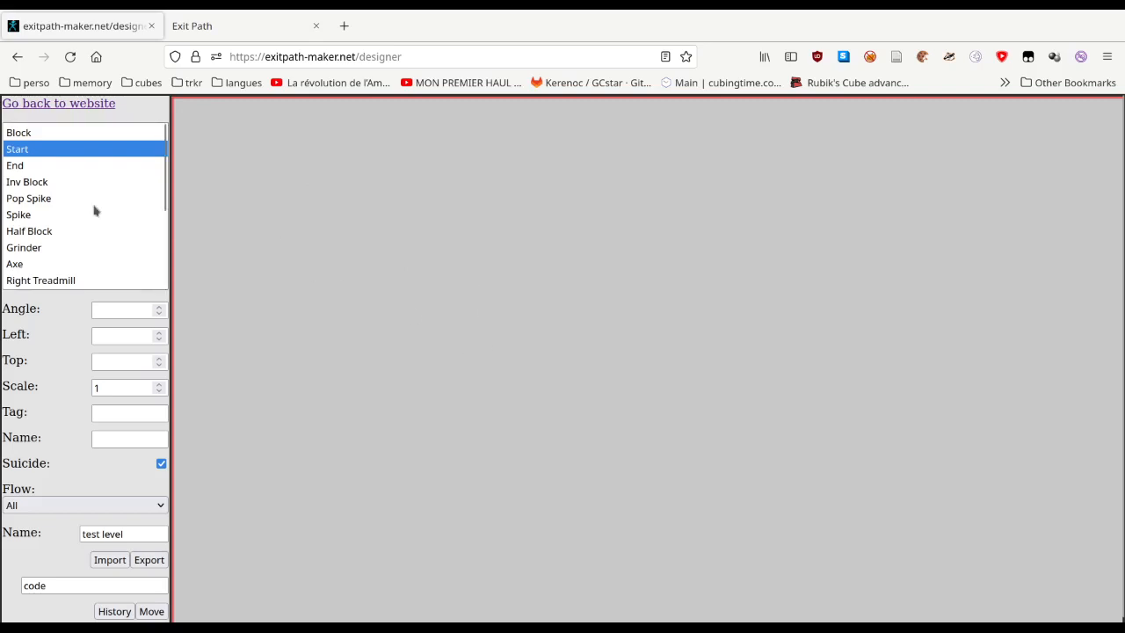
{"action": "left_click", "coordinate": [45, 133]}
{"action": "left_click", "coordinate": [45, 151]}
{"action": "left_click", "coordinate": [422, 391]}
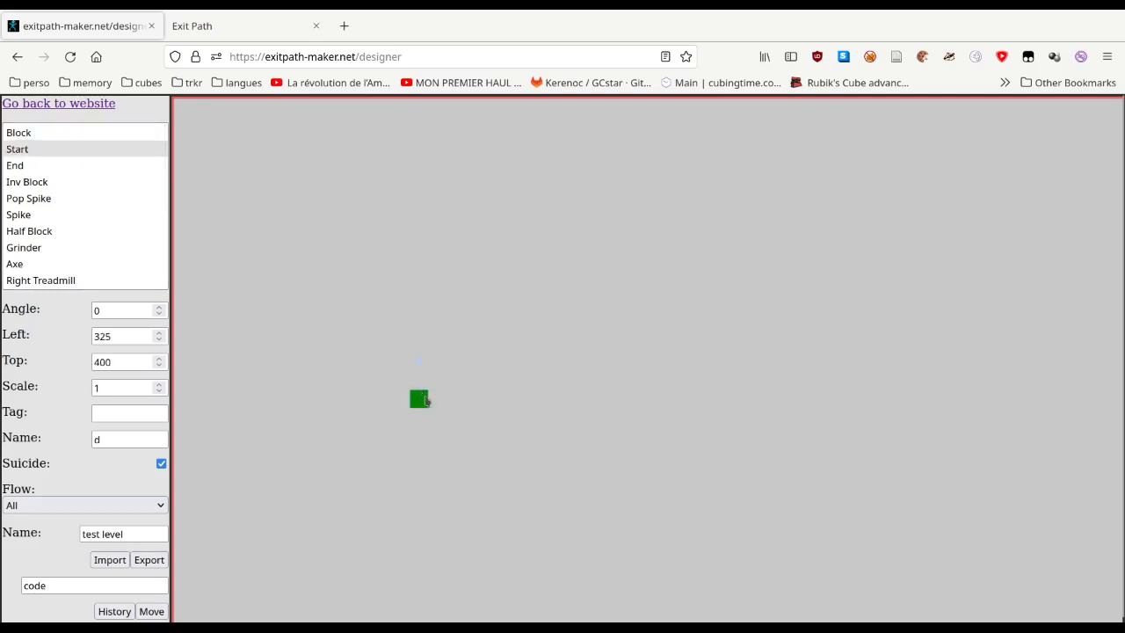
{"action": "left_click", "coordinate": [21, 166]}
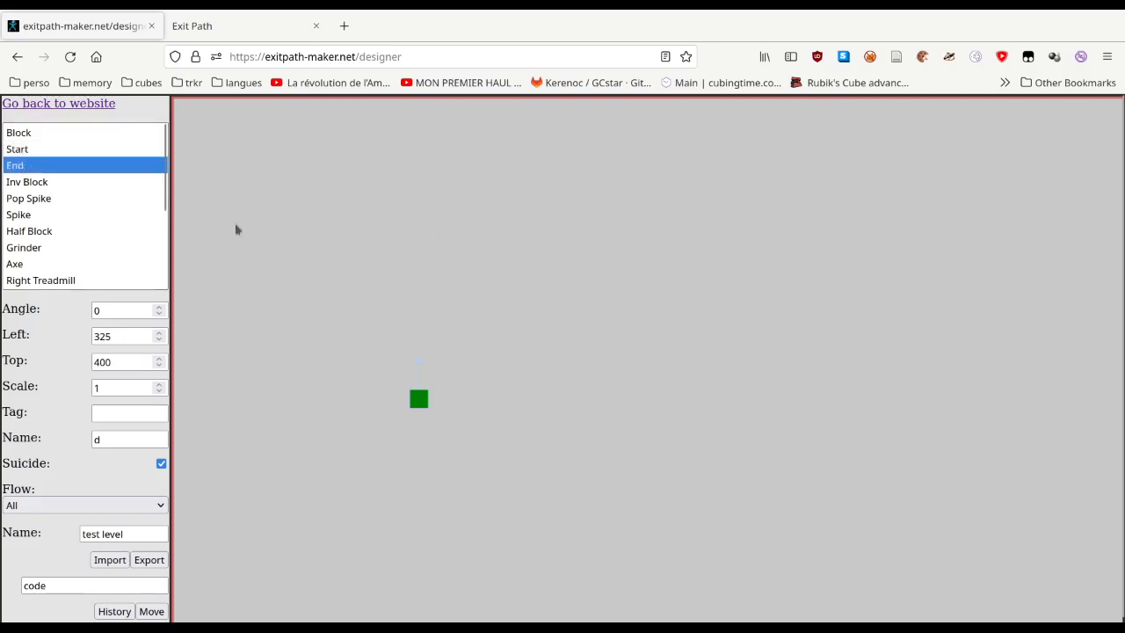
{"action": "left_click", "coordinate": [457, 407]}
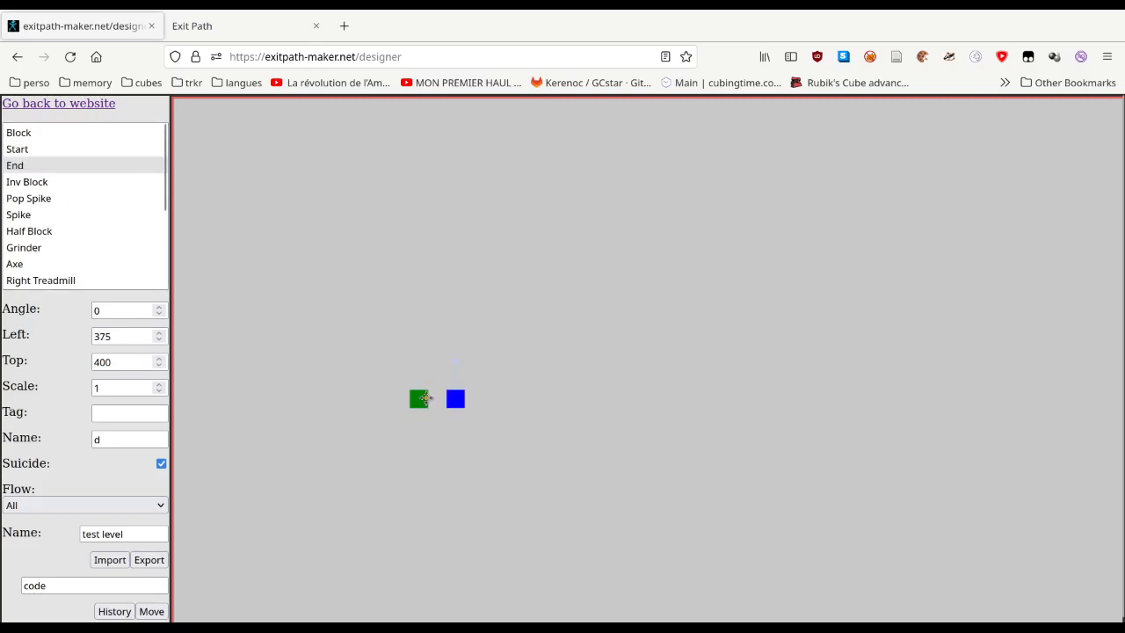
Add a Block at Left 350, Top 400, filling the gap between the Start and End squares.
{"action": "left_click", "coordinate": [429, 405]}
{"action": "key", "text": "Delete"}
{"action": "left_click", "coordinate": [418, 403]}
{"action": "left_click", "coordinate": [455, 402]}
{"action": "left_click", "coordinate": [18, 135]}
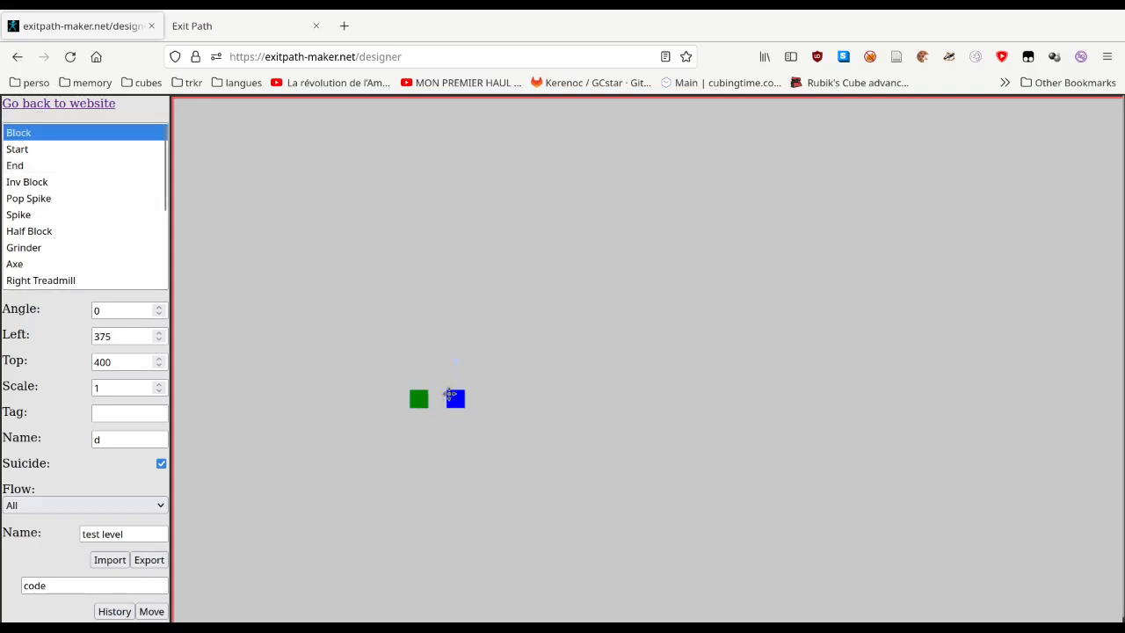
{"action": "left_click", "coordinate": [439, 397]}
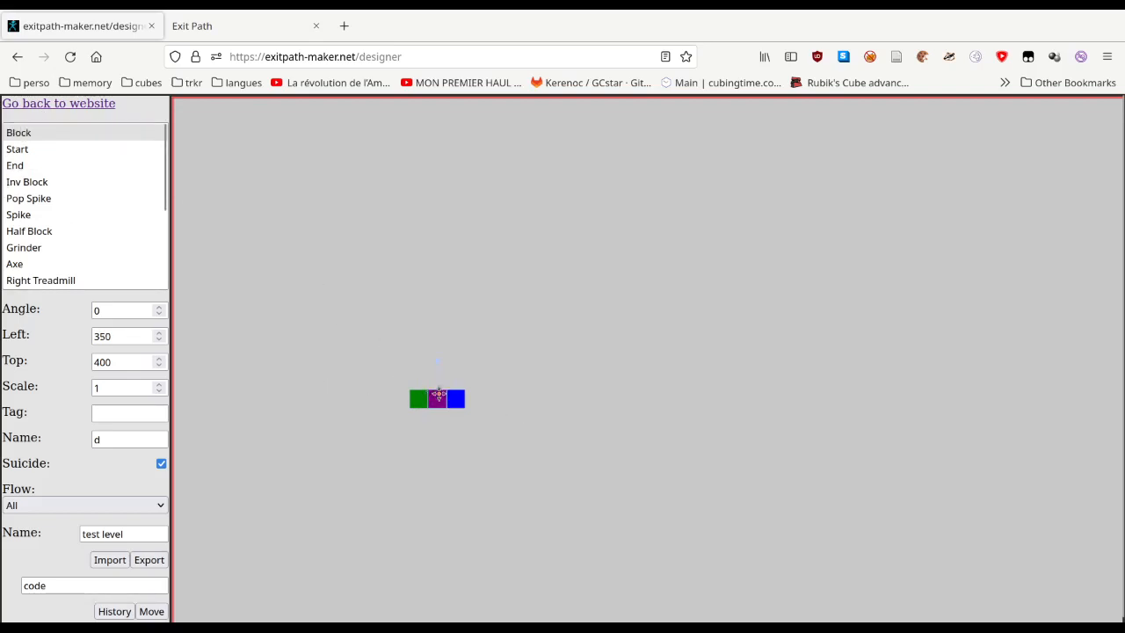
Export the level code and run it as a User level in the Exit Path game's Practice Level mode.
{"action": "left_click", "coordinate": [146, 565]}
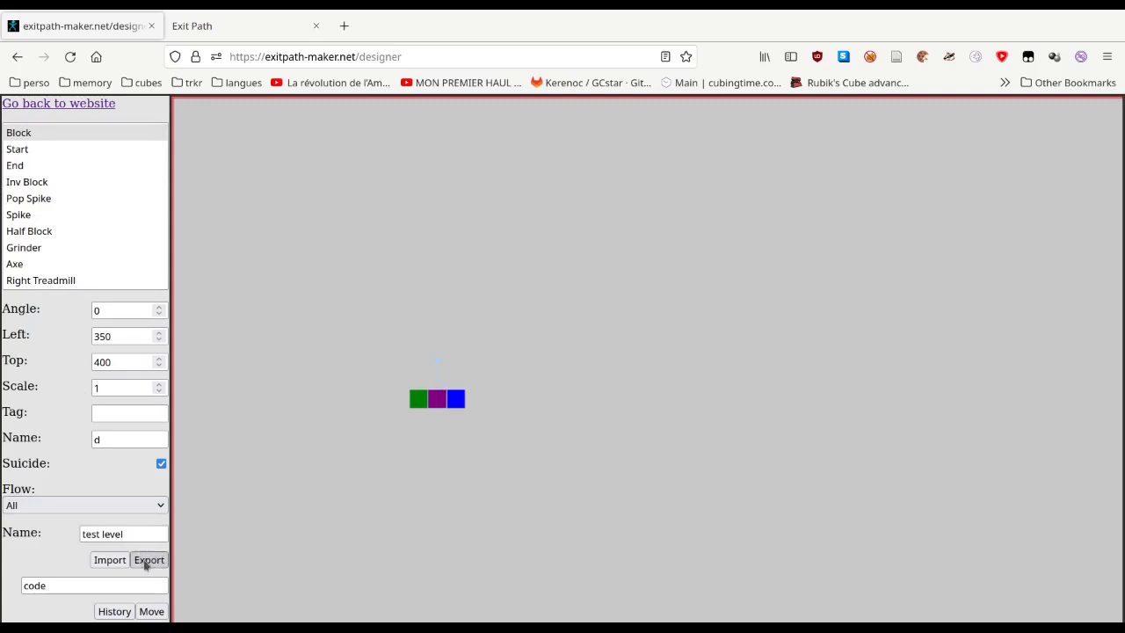
{"action": "left_click", "coordinate": [55, 587]}
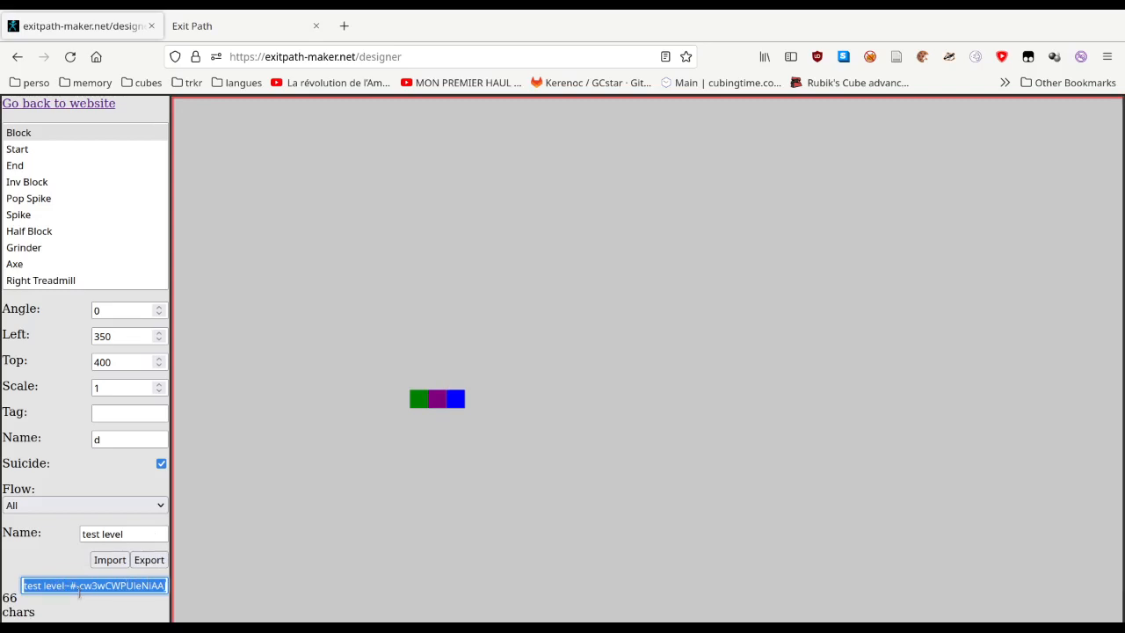
{"action": "left_click", "coordinate": [212, 21]}
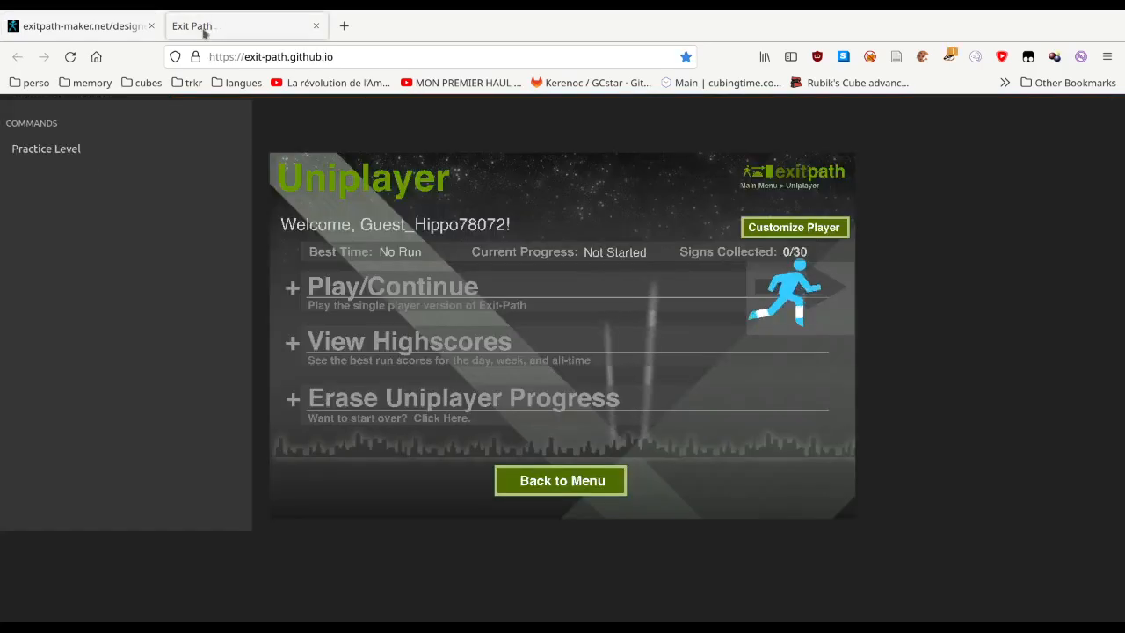
{"action": "left_click", "coordinate": [85, 151]}
{"action": "left_click", "coordinate": [437, 321]}
{"action": "type", "text": "test level~#-cw3wCWPUleNiAAJmIGZiaFjkzMBwwpmRoWE3mAEUXQ9mAACfMAiN~"}
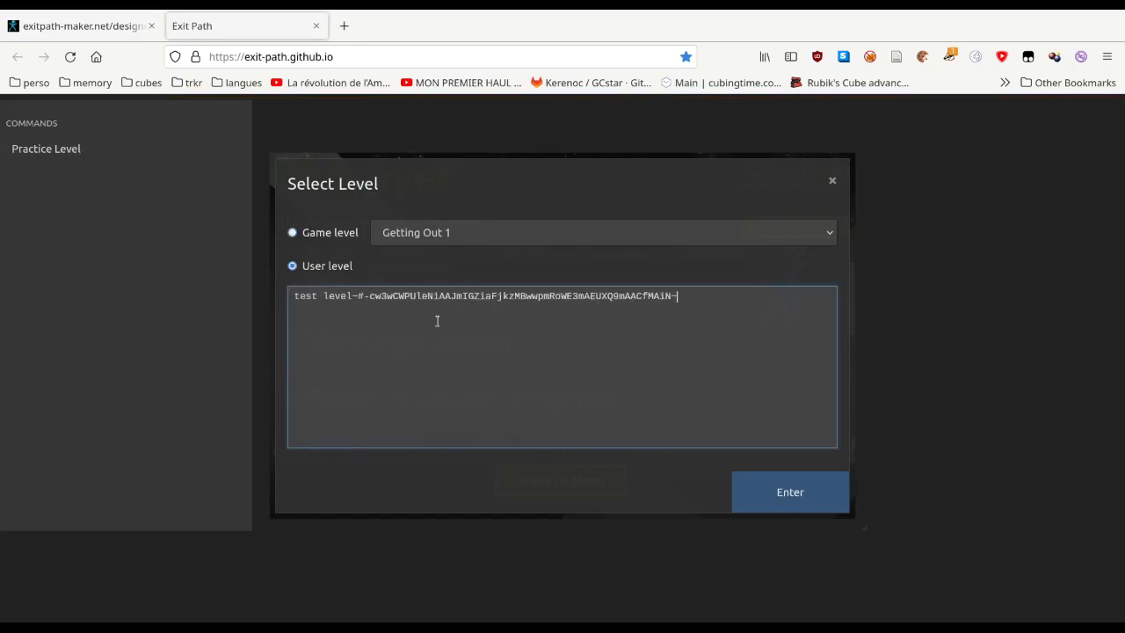
{"action": "left_click", "coordinate": [809, 492]}
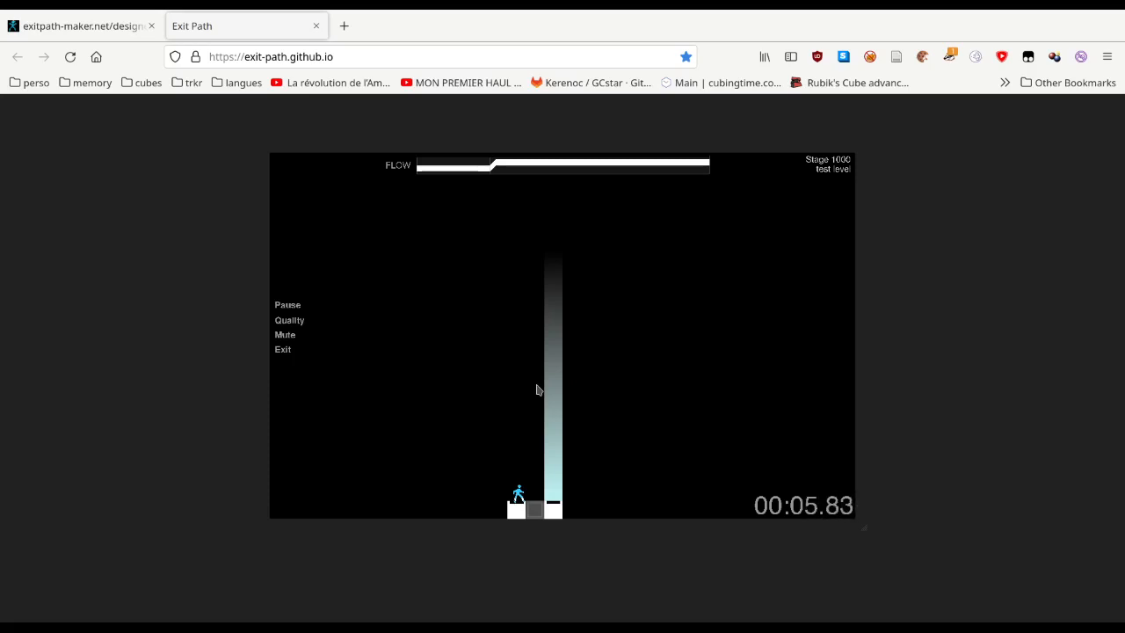
{"action": "key", "text": "Right"}
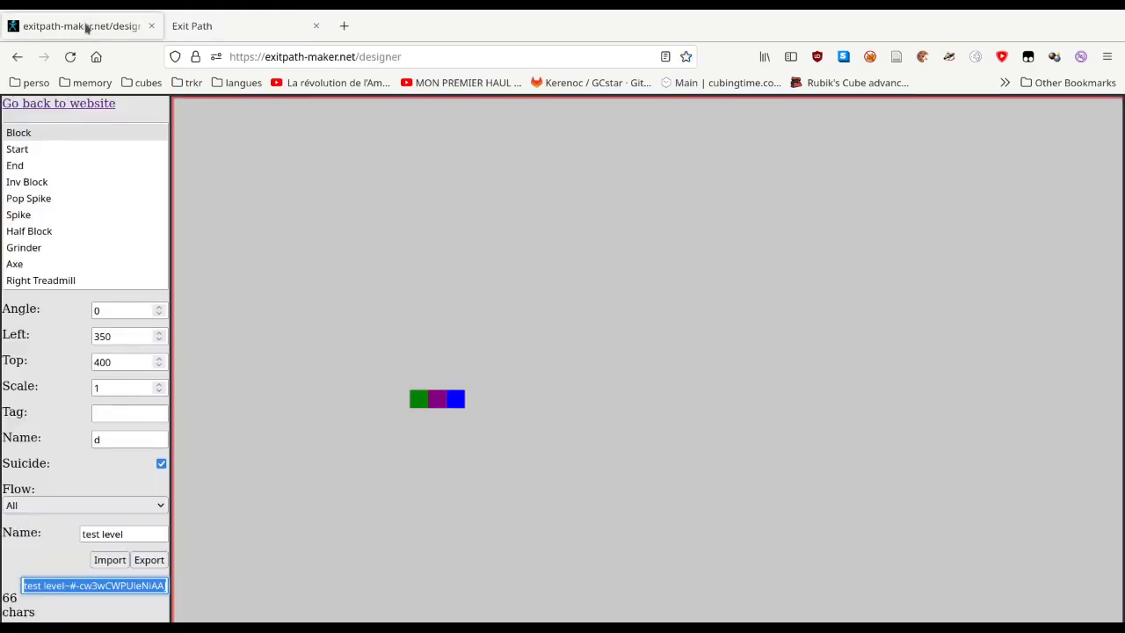
Switch back to the level designer and examine the canvas and its red level boundary at different zooms and positions.
{"action": "left_click", "coordinate": [79, 25]}
{"action": "scroll", "coordinate": [486, 323], "scroll_direction": "down", "scroll_amount": 3}
{"action": "scroll", "coordinate": [485, 322], "scroll_direction": "down", "scroll_amount": 4}
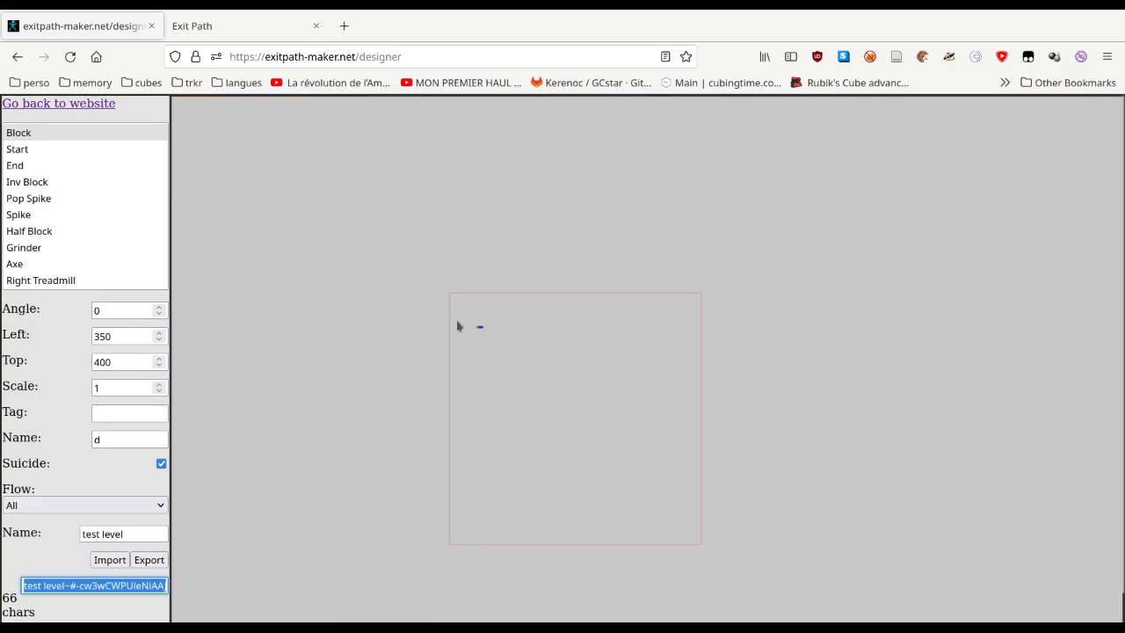
{"action": "scroll", "coordinate": [470, 339], "scroll_direction": "up", "scroll_amount": 2}
{"action": "scroll", "coordinate": [471, 339], "scroll_direction": "up", "scroll_amount": 3}
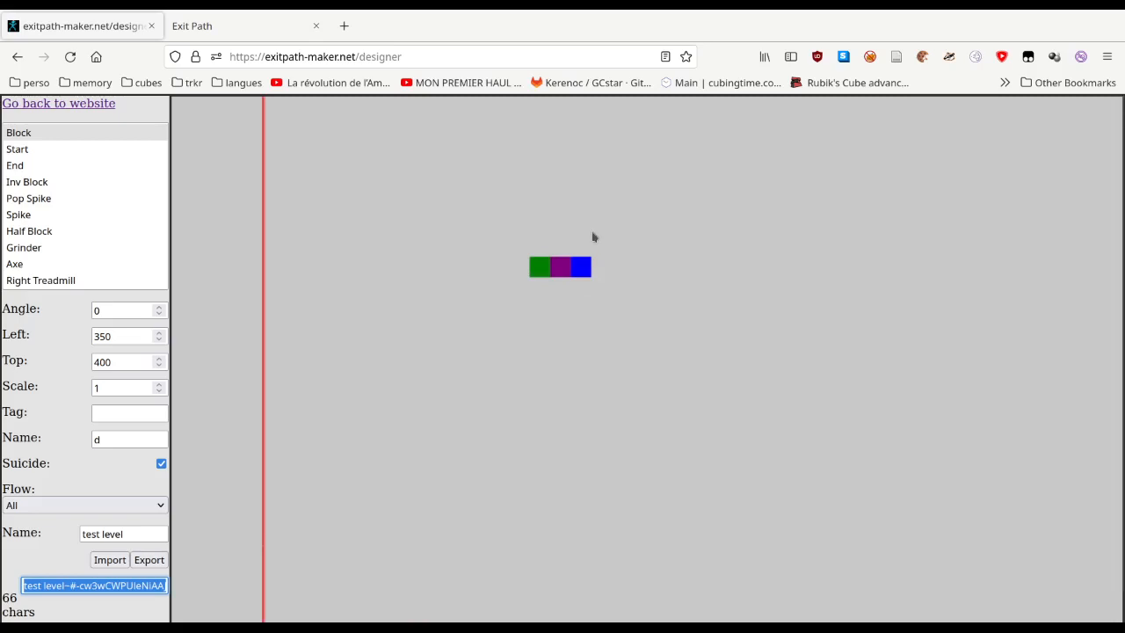
{"action": "left_click", "coordinate": [683, 238]}
{"action": "left_click_drag", "start_coordinate": [664, 252], "coordinate": [591, 454]}
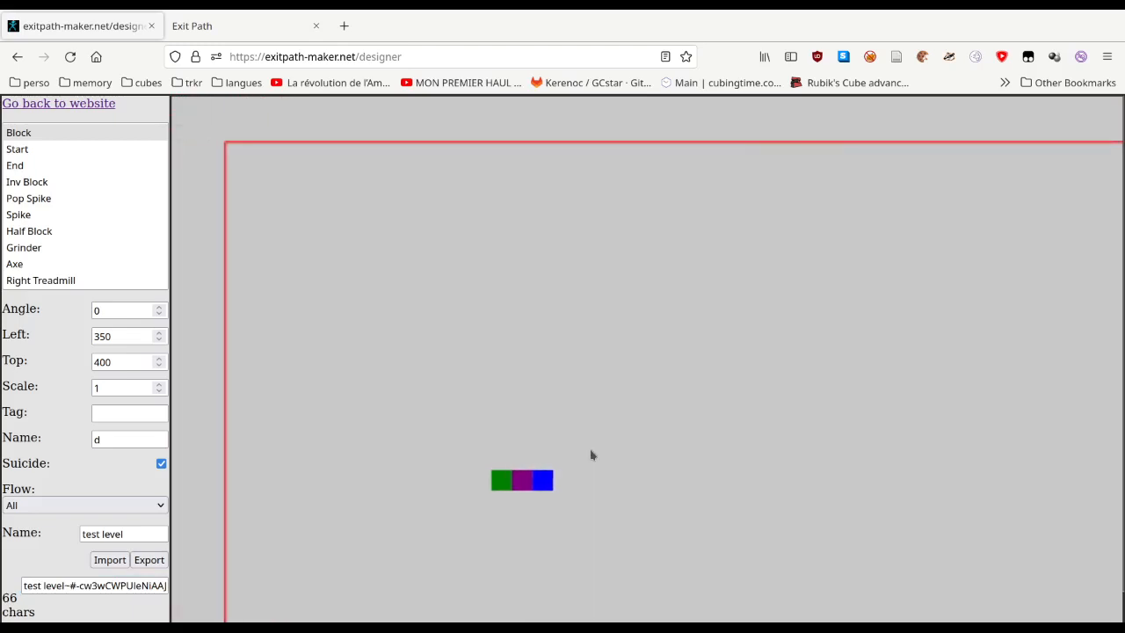
{"action": "scroll", "coordinate": [591, 455], "scroll_direction": "down", "scroll_amount": 2}
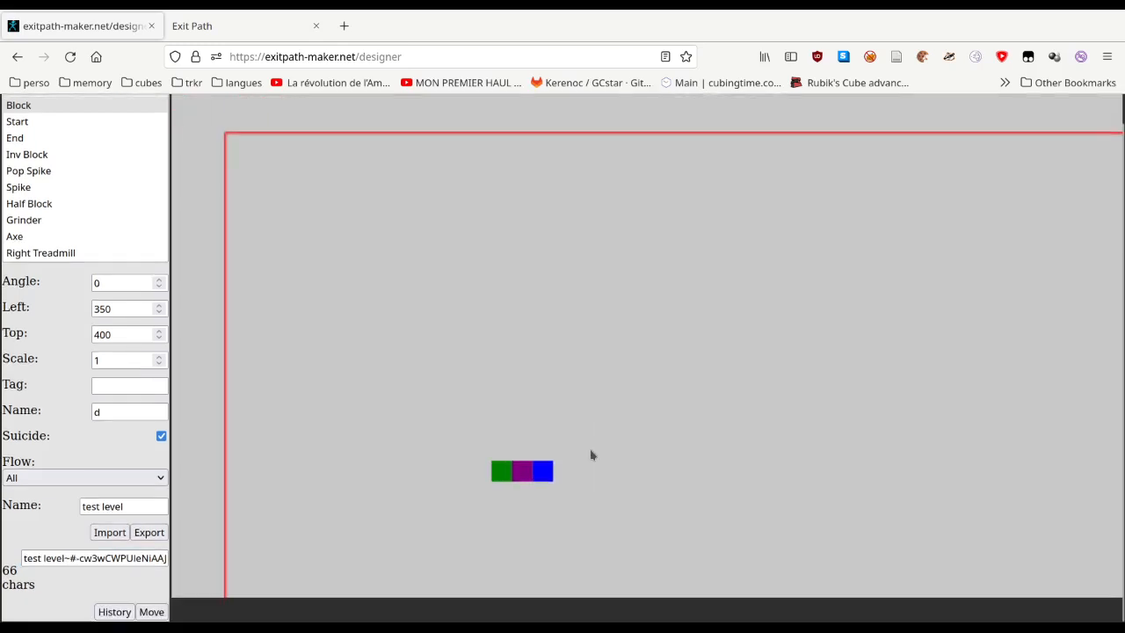
{"action": "scroll", "coordinate": [591, 454], "scroll_direction": "up", "scroll_amount": 2}
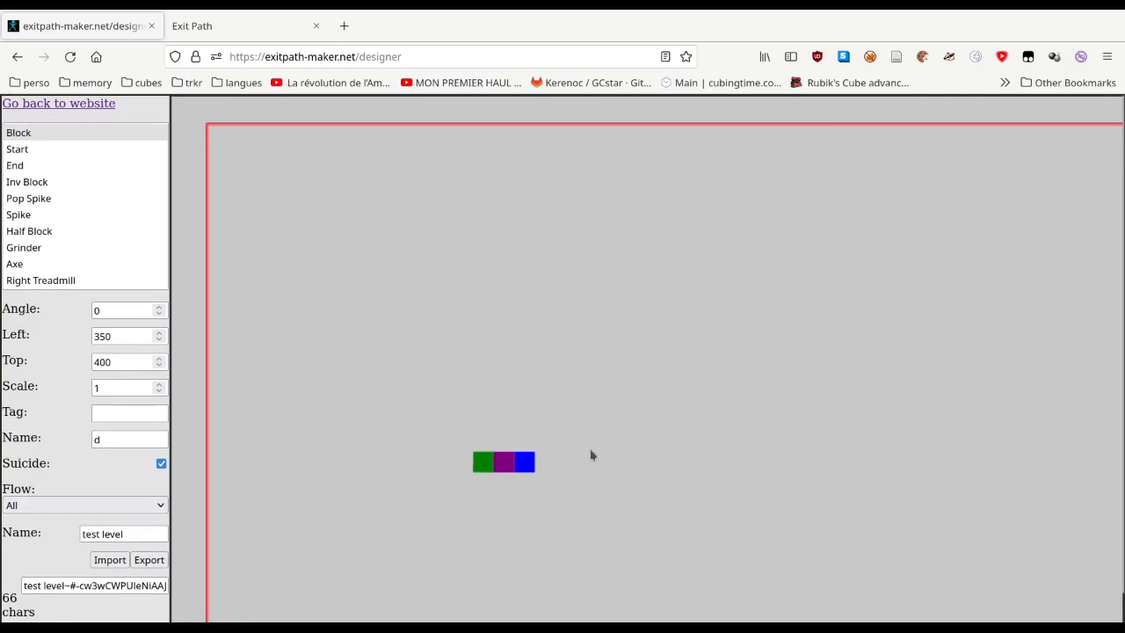
{"action": "mouse_move", "coordinate": [591, 451]}
{"action": "left_mouse_down"}
{"action": "mouse_move", "coordinate": [588, 401]}
{"action": "mouse_move", "coordinate": [599, 444]}
{"action": "left_mouse_up"}
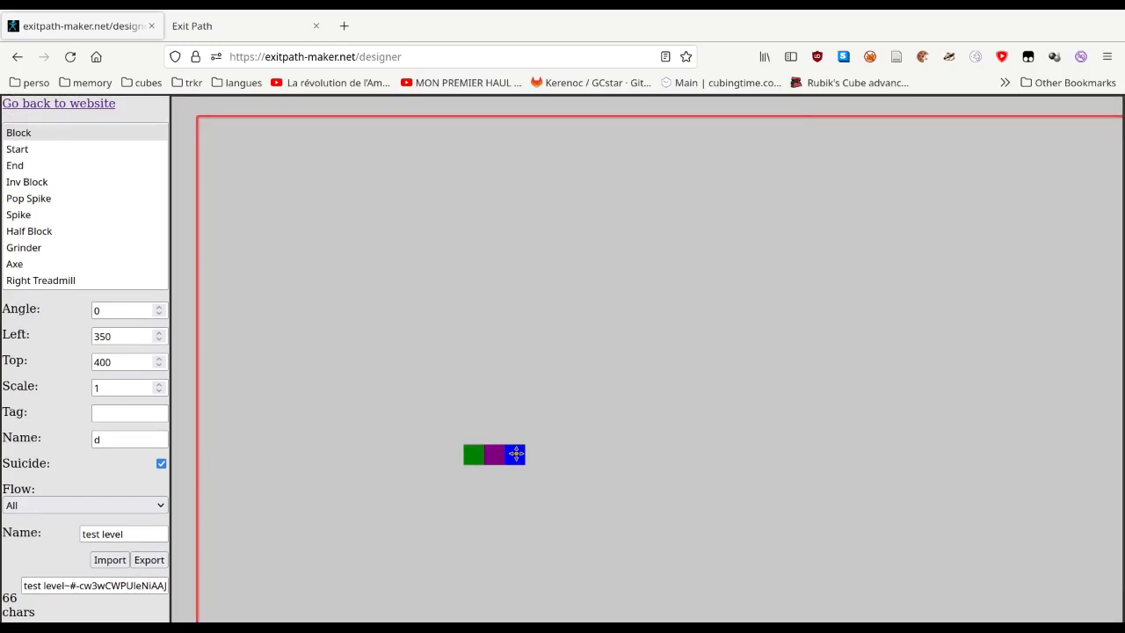
Place a Block in the level's upper-left corner and move it along the upper boundary to Left 100, Top 0.
{"action": "left_click", "coordinate": [202, 126]}
{"action": "left_click_drag", "start_coordinate": [205, 125], "coordinate": [293, 116]}
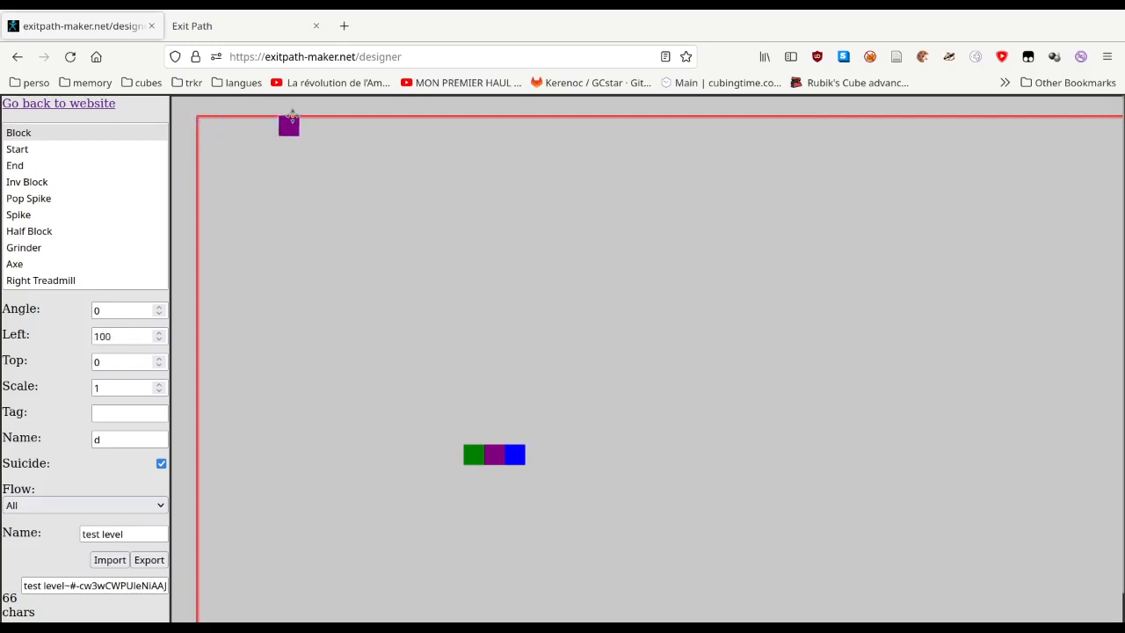
{"action": "left_click_drag", "start_coordinate": [2, 338], "coordinate": [73, 337]}
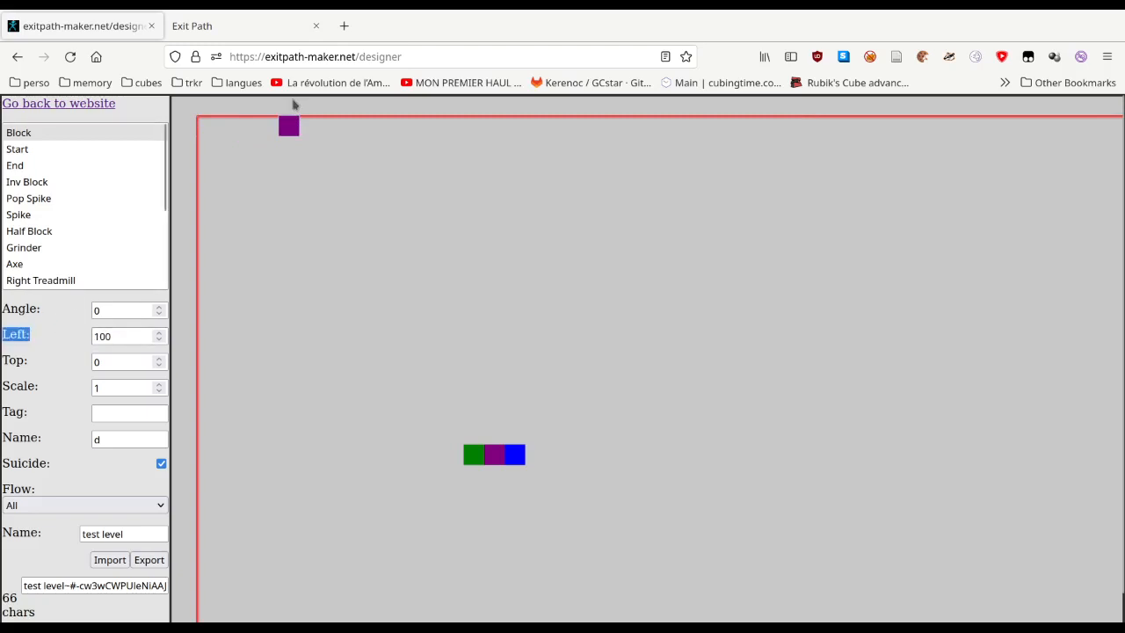
Move the upper-left Block down from the boundary to Left 100, Top 100.
{"action": "left_click_drag", "start_coordinate": [289, 126], "coordinate": [291, 203]}
{"action": "double_click", "coordinate": [7, 362]}
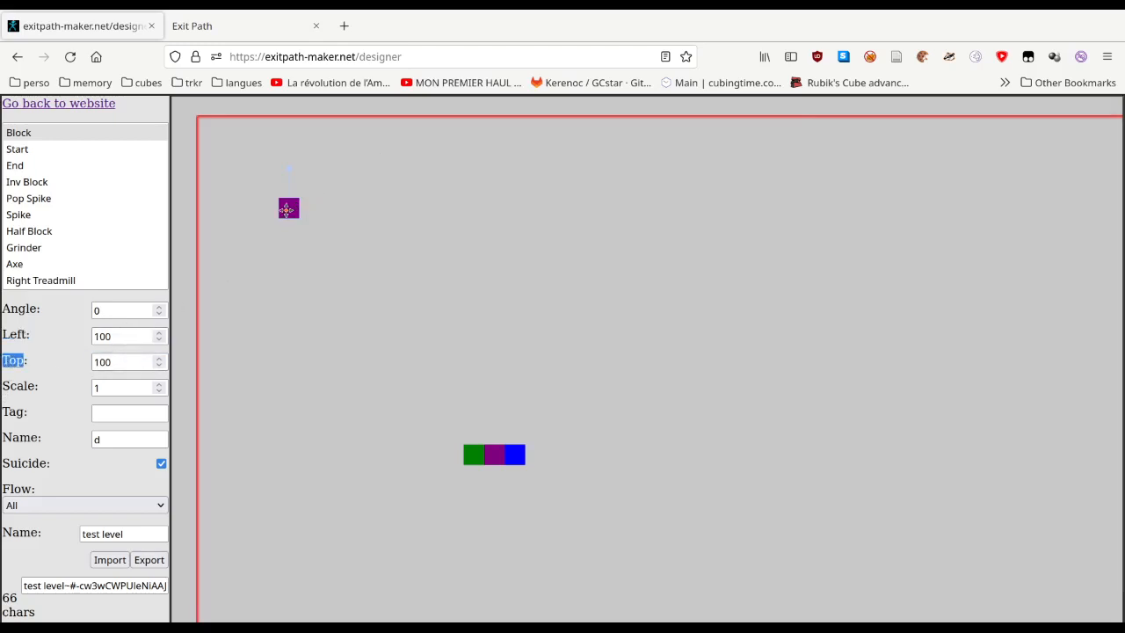
{"action": "double_click", "coordinate": [118, 335]}
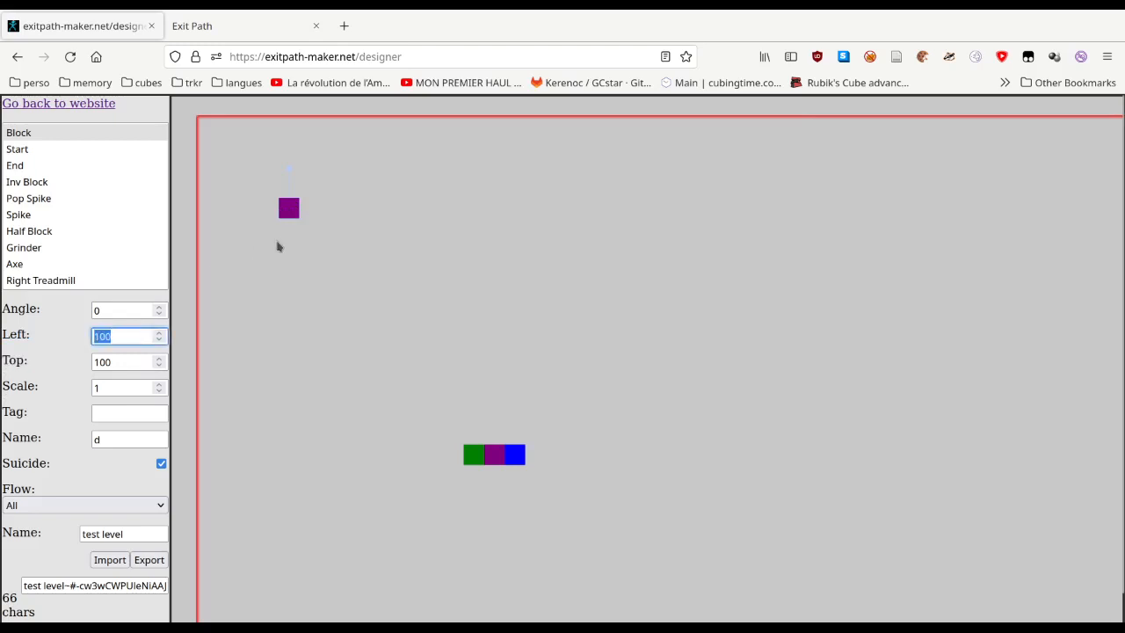
Move the loose Block across the canvas to Left 350, Top 375, on top of the Block beside Start.
{"action": "left_click_drag", "start_coordinate": [289, 197], "coordinate": [396, 328]}
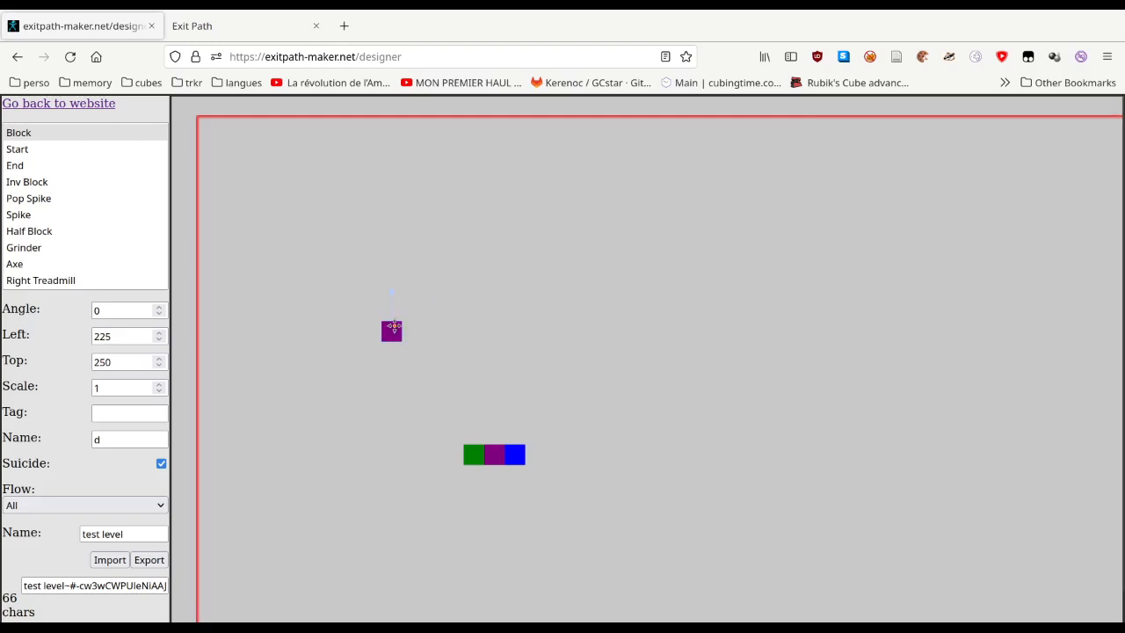
{"action": "left_click_drag", "start_coordinate": [393, 326], "coordinate": [437, 325]}
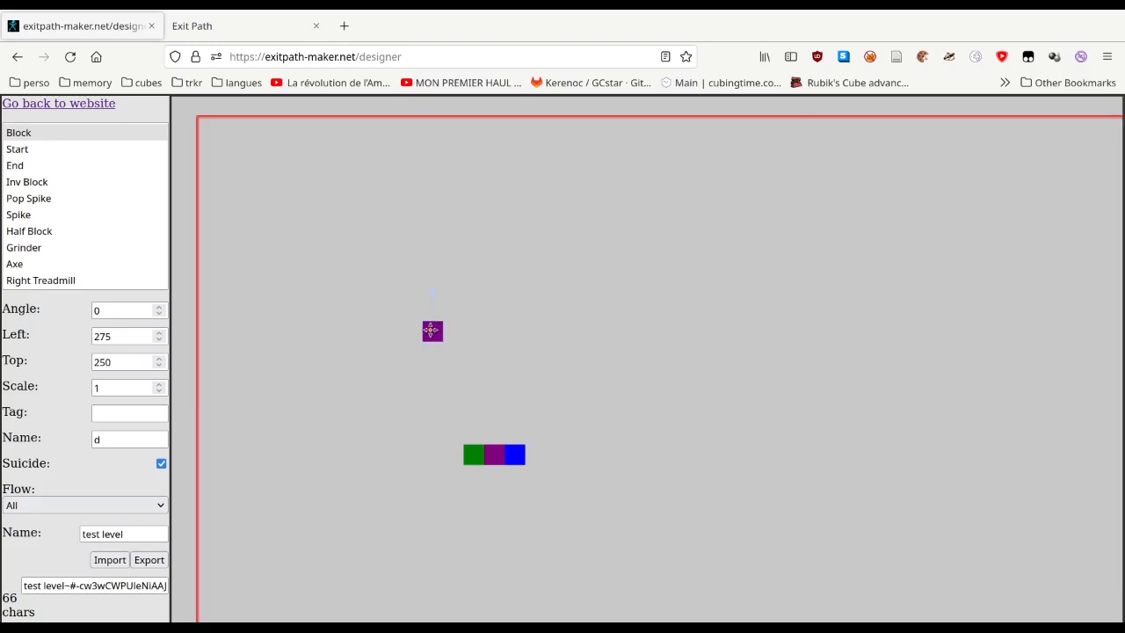
{"action": "left_click_drag", "start_coordinate": [431, 329], "coordinate": [385, 284]}
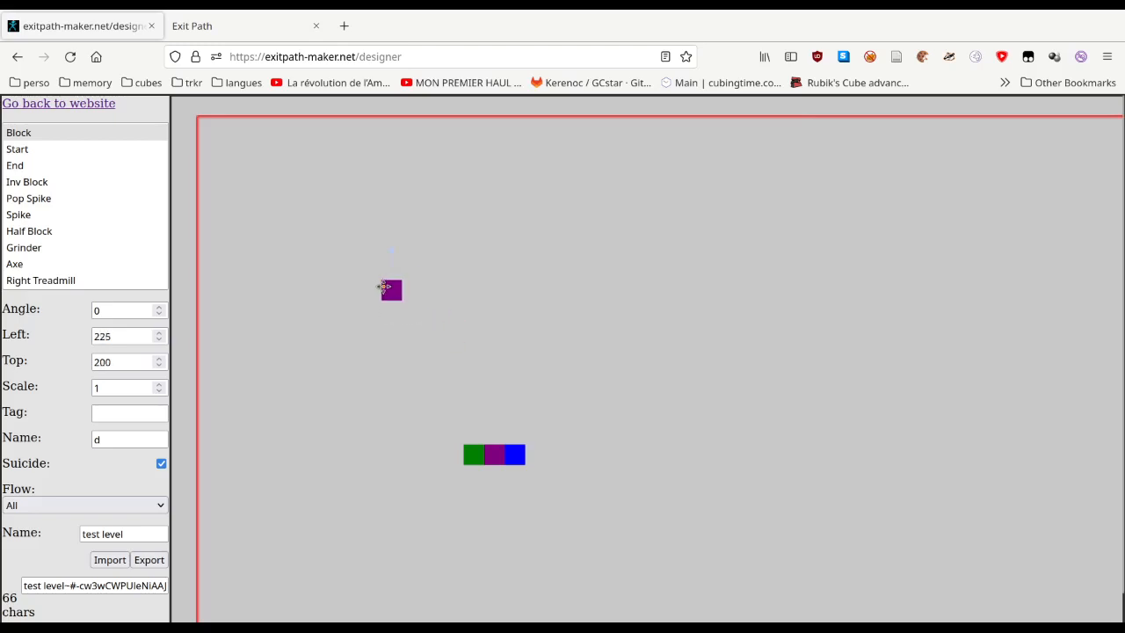
{"action": "mouse_move", "coordinate": [392, 287]}
{"action": "left_mouse_down"}
{"action": "mouse_move", "coordinate": [407, 296]}
{"action": "mouse_move", "coordinate": [382, 291]}
{"action": "mouse_move", "coordinate": [458, 284]}
{"action": "mouse_move", "coordinate": [433, 209]}
{"action": "mouse_move", "coordinate": [436, 290]}
{"action": "mouse_move", "coordinate": [390, 326]}
{"action": "mouse_move", "coordinate": [404, 300]}
{"action": "mouse_move", "coordinate": [401, 272]}
{"action": "mouse_move", "coordinate": [377, 289]}
{"action": "mouse_move", "coordinate": [387, 269]}
{"action": "mouse_move", "coordinate": [432, 281]}
{"action": "mouse_move", "coordinate": [400, 273]}
{"action": "mouse_move", "coordinate": [382, 297]}
{"action": "left_mouse_up"}
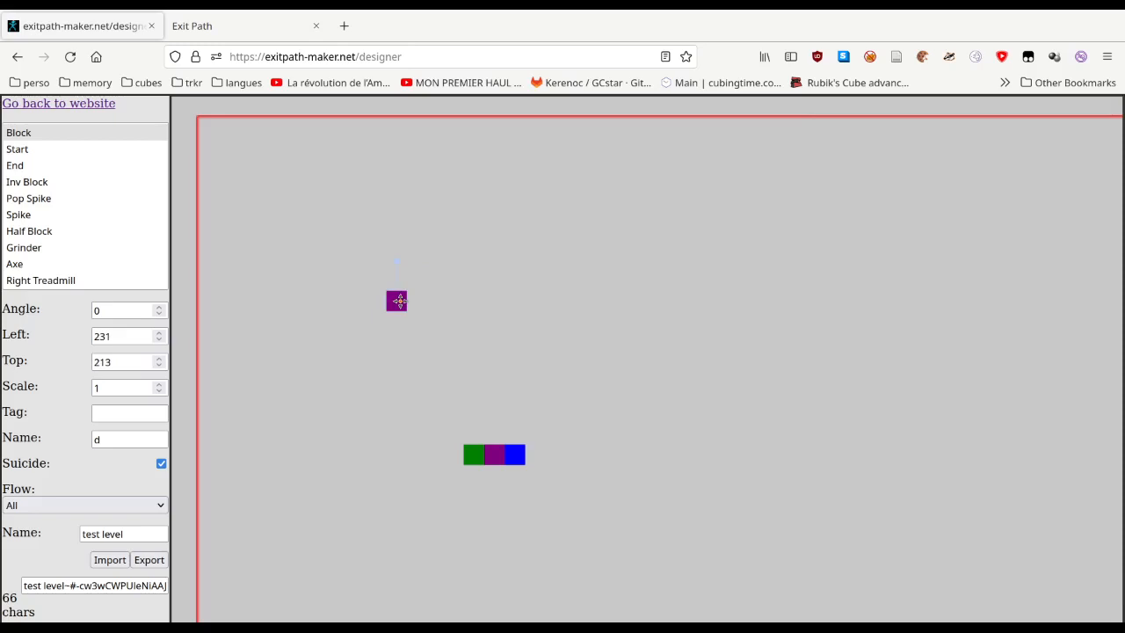
{"action": "left_click_drag", "start_coordinate": [399, 300], "coordinate": [434, 352]}
{"action": "left_click_drag", "start_coordinate": [434, 353], "coordinate": [495, 430]}
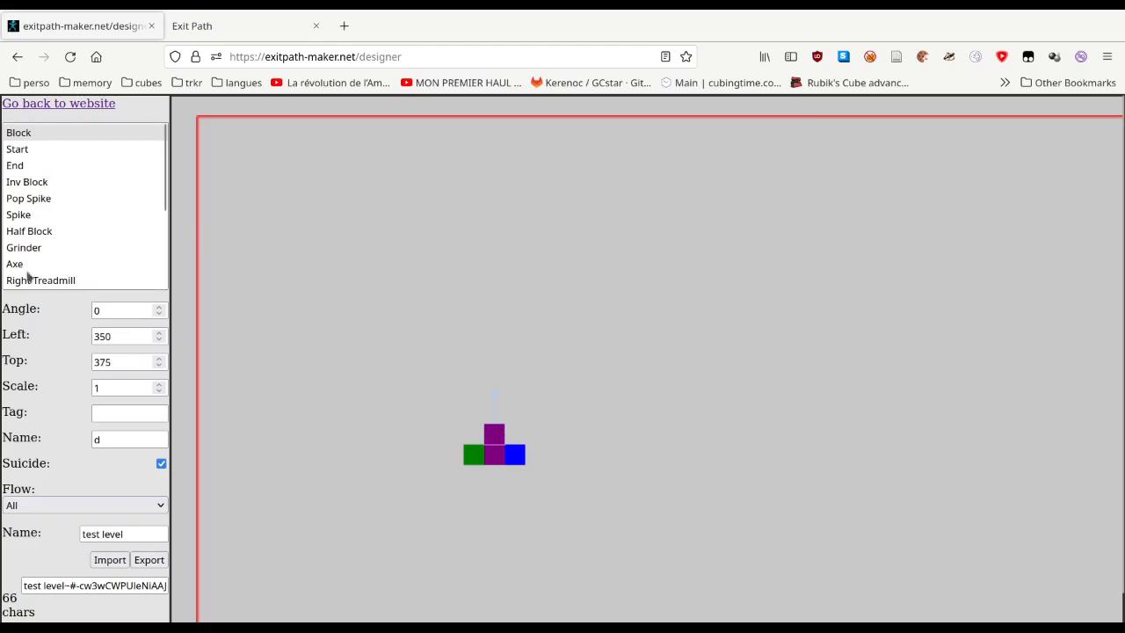
Add a Spike at Left 350, Top 350 above the stacked Blocks, and move the End square further right along its row.
{"action": "left_click", "coordinate": [22, 217]}
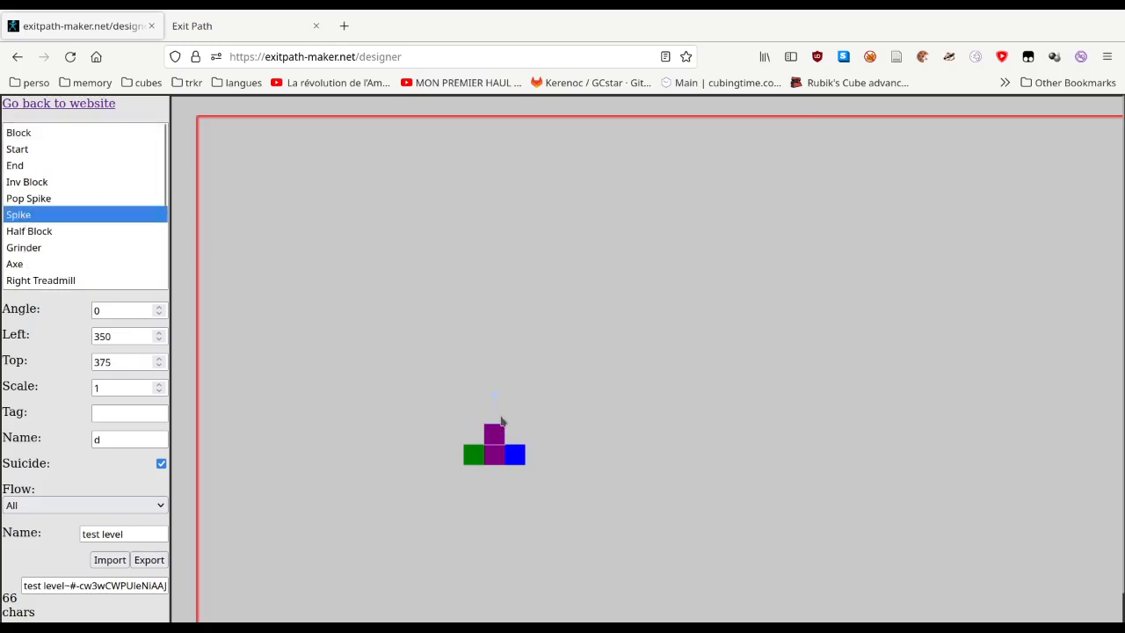
{"action": "left_click", "coordinate": [500, 422]}
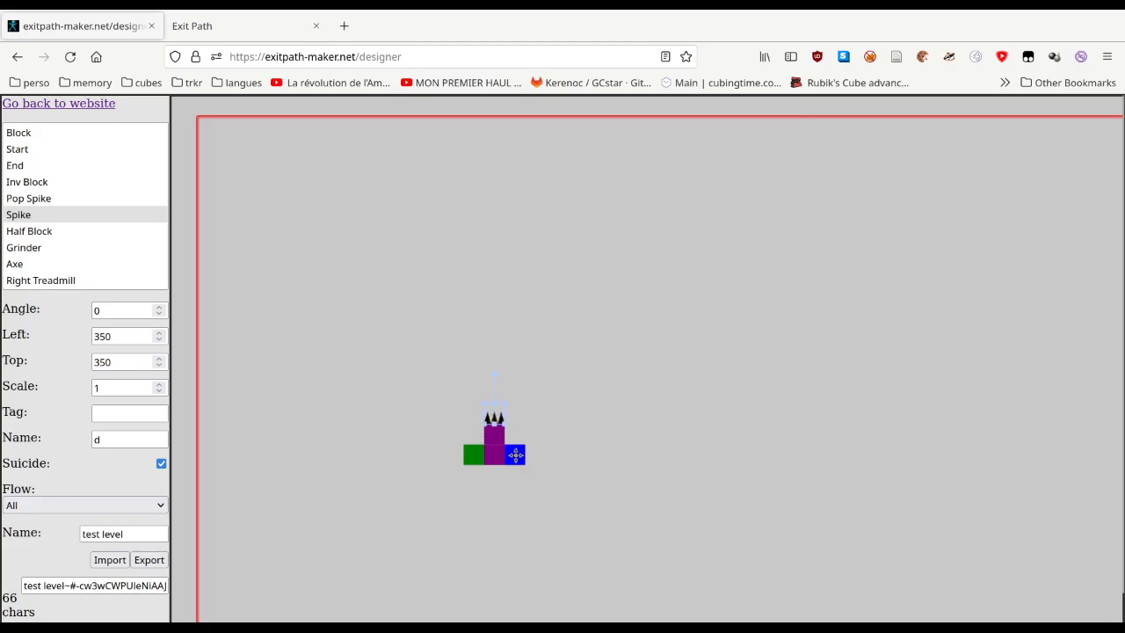
{"action": "left_click_drag", "start_coordinate": [515, 455], "coordinate": [638, 457]}
Try rotating a new Spike at Left 375, Top 375 freehand to about 89 degrees, and delete it.
{"action": "left_click", "coordinate": [515, 437]}
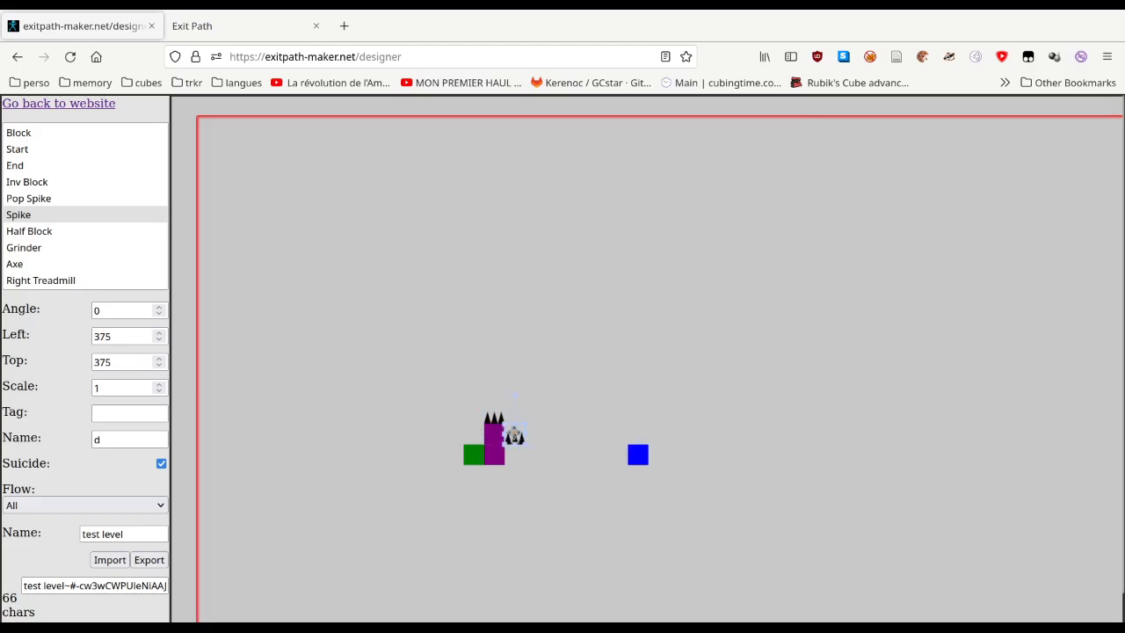
{"action": "left_click_drag", "start_coordinate": [514, 395], "coordinate": [588, 431]}
{"action": "key", "text": "Delete"}
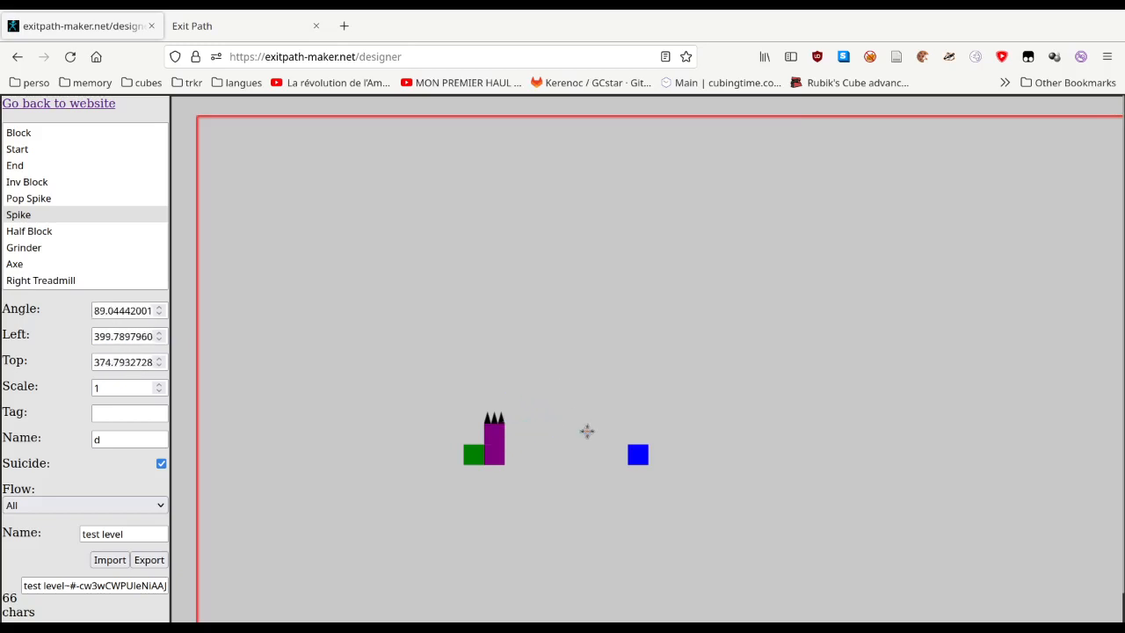
Add a Spike at Left 375, Top 375 and rotate it a quarter turn clockwise so it points away from the Block.
{"action": "left_click", "coordinate": [508, 438]}
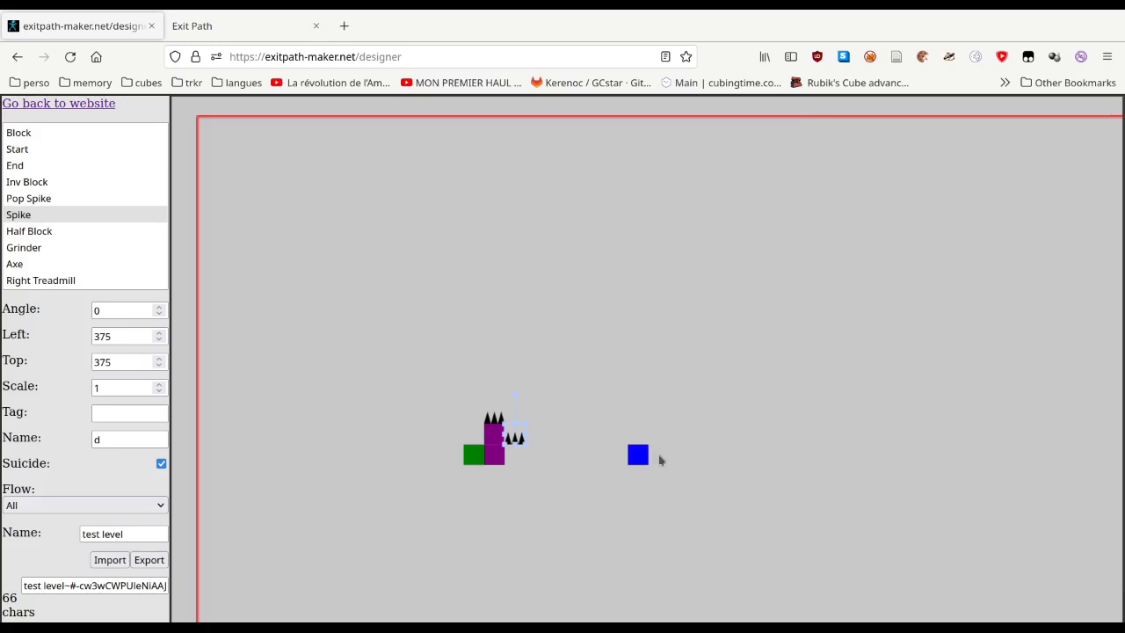
{"action": "key", "text": "r"}
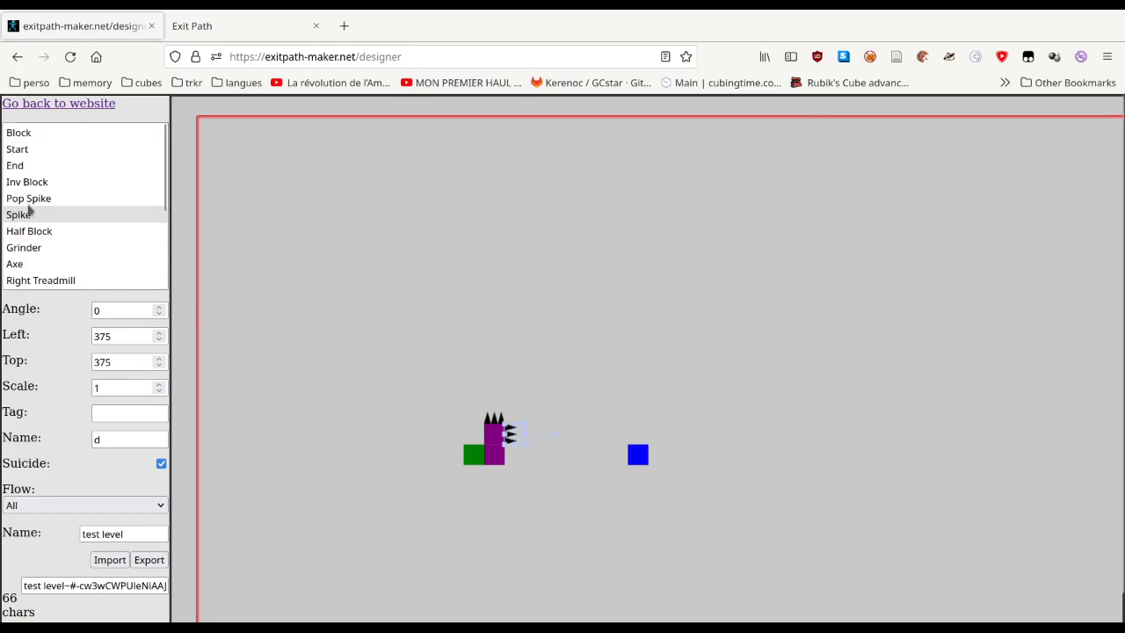
{"action": "key", "text": "r"}
{"action": "key", "text": "r"}
Build a vertical wall of four Blocks at Left 350, from Top 450 down to Top 525.
{"action": "left_click", "coordinate": [16, 132]}
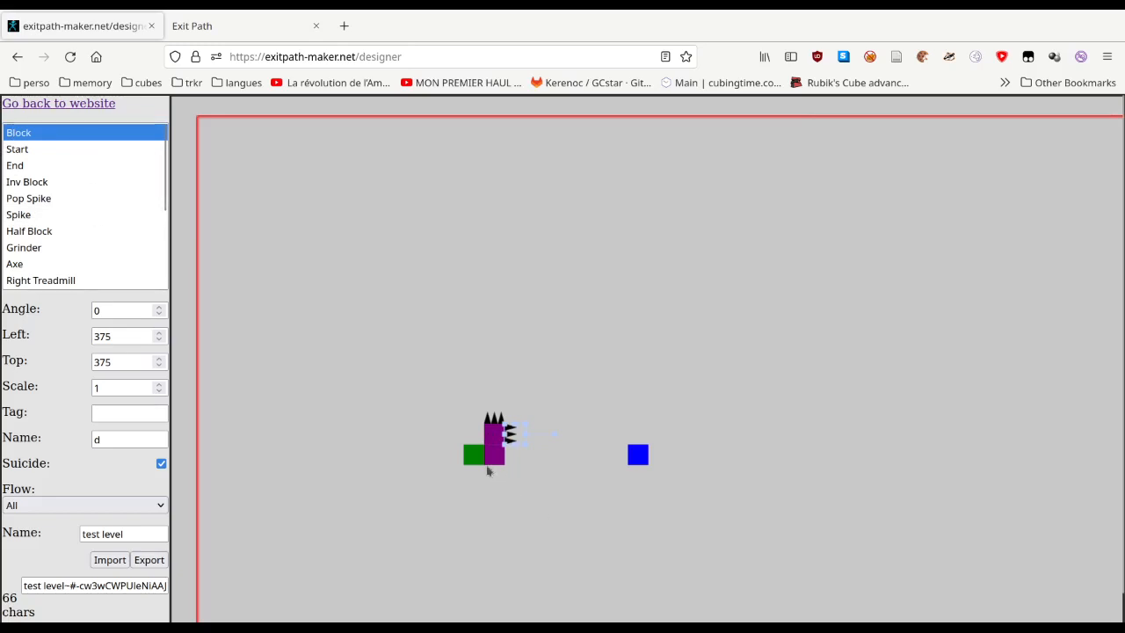
{"action": "left_click", "coordinate": [494, 472]}
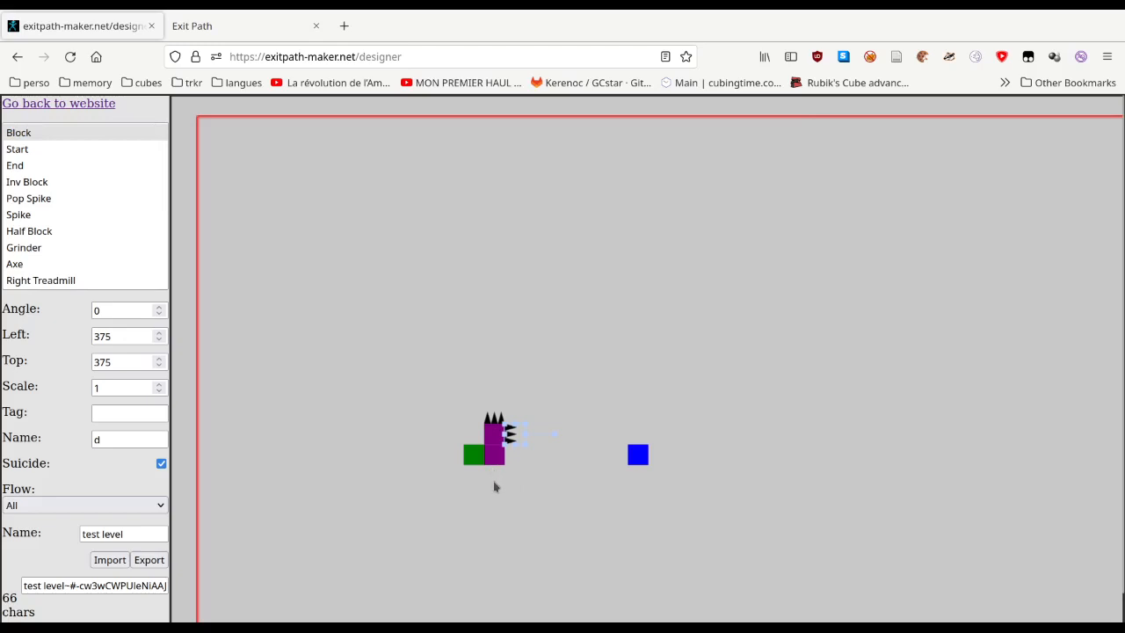
{"action": "left_click", "coordinate": [494, 489]}
{"action": "left_click", "coordinate": [493, 519]}
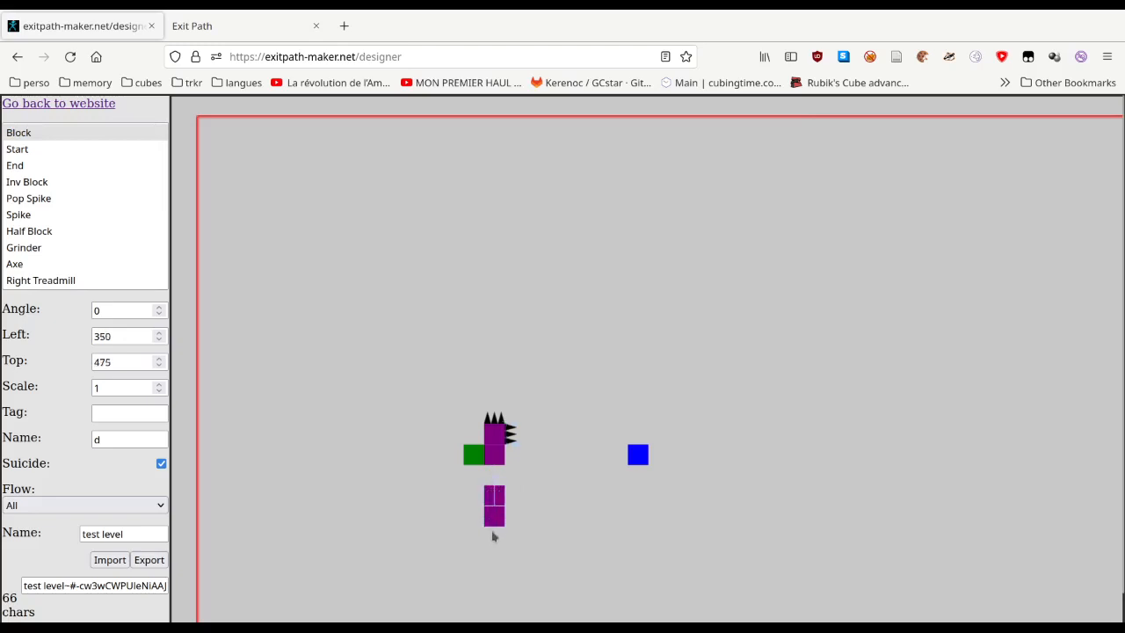
{"action": "left_click", "coordinate": [493, 538]}
{"action": "left_click", "coordinate": [492, 561]}
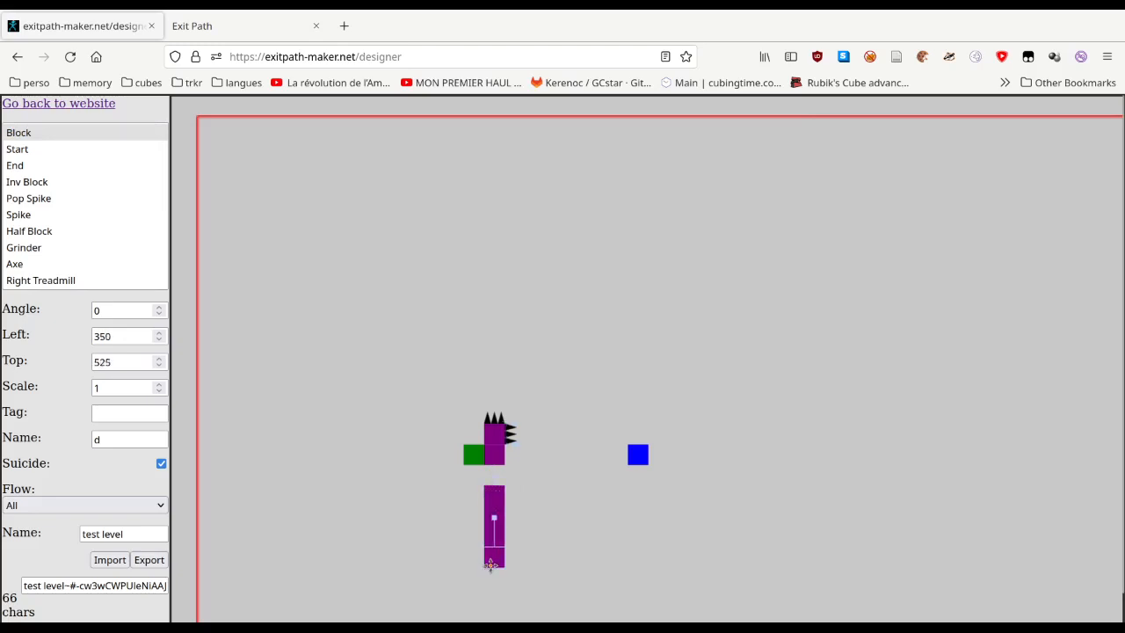
Extend a floor of Blocks along Top 525 from Left 375 to Left 575.
{"action": "left_click", "coordinate": [514, 558]}
{"action": "left_click", "coordinate": [537, 559]}
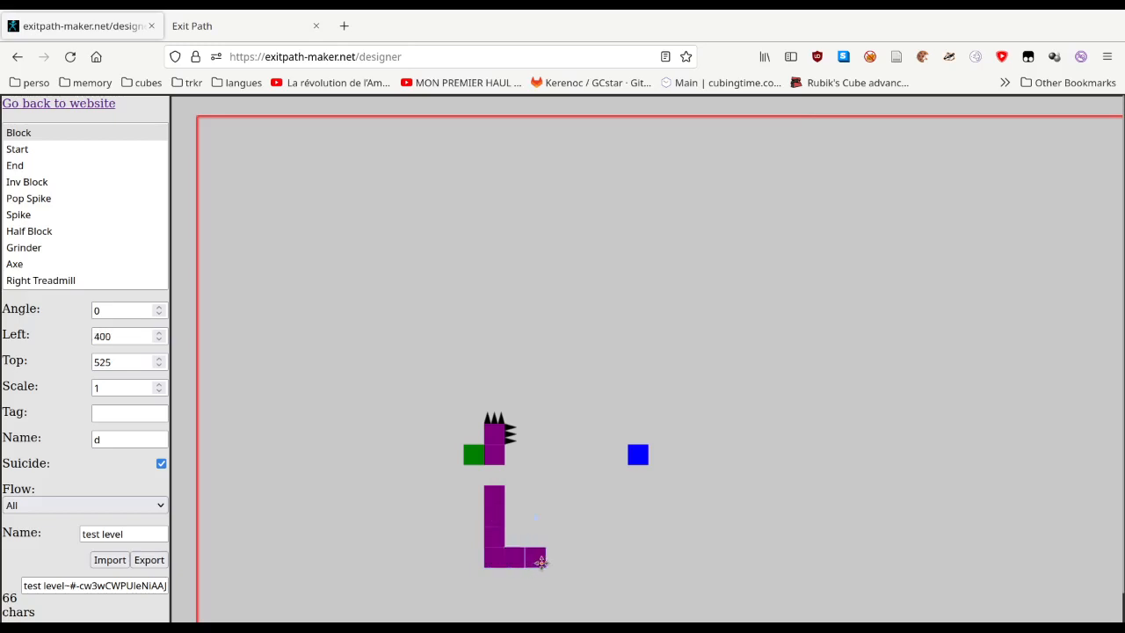
{"action": "left_click", "coordinate": [554, 559]}
{"action": "left_click", "coordinate": [584, 561]}
{"action": "left_click", "coordinate": [600, 560]}
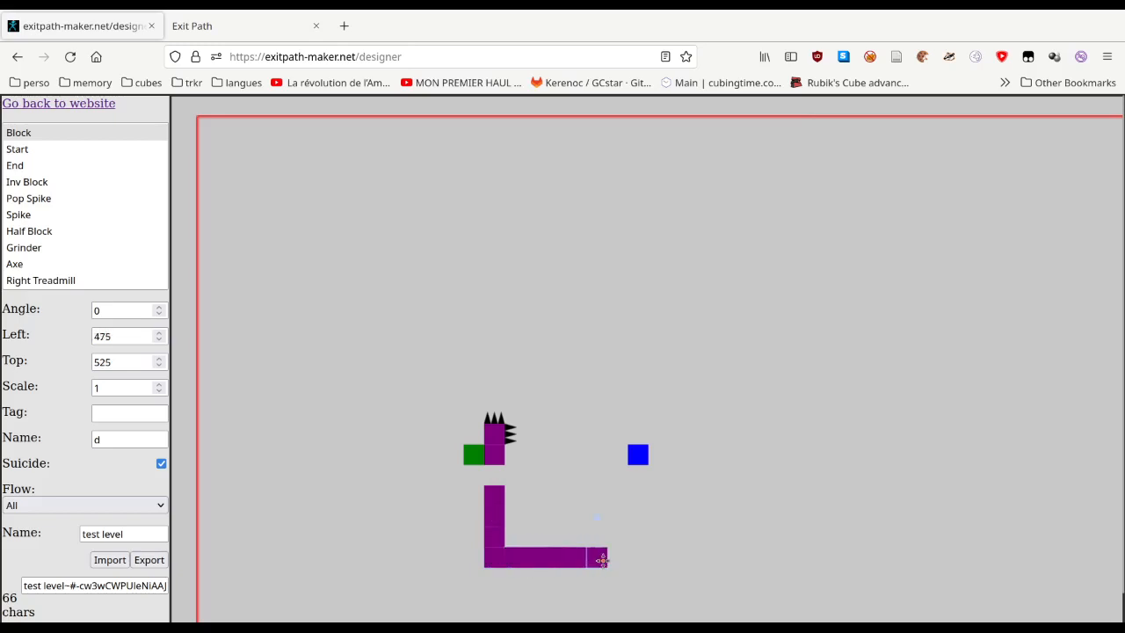
{"action": "left_click", "coordinate": [624, 563]}
{"action": "left_click", "coordinate": [643, 560]}
{"action": "left_click", "coordinate": [661, 560]}
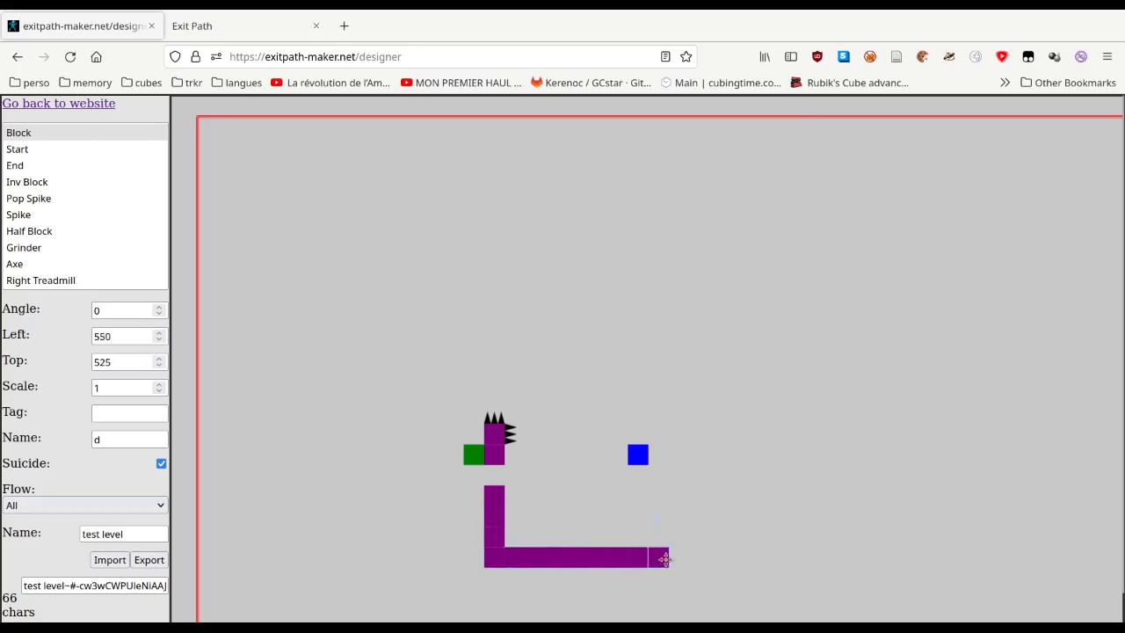
{"action": "left_click", "coordinate": [682, 560]}
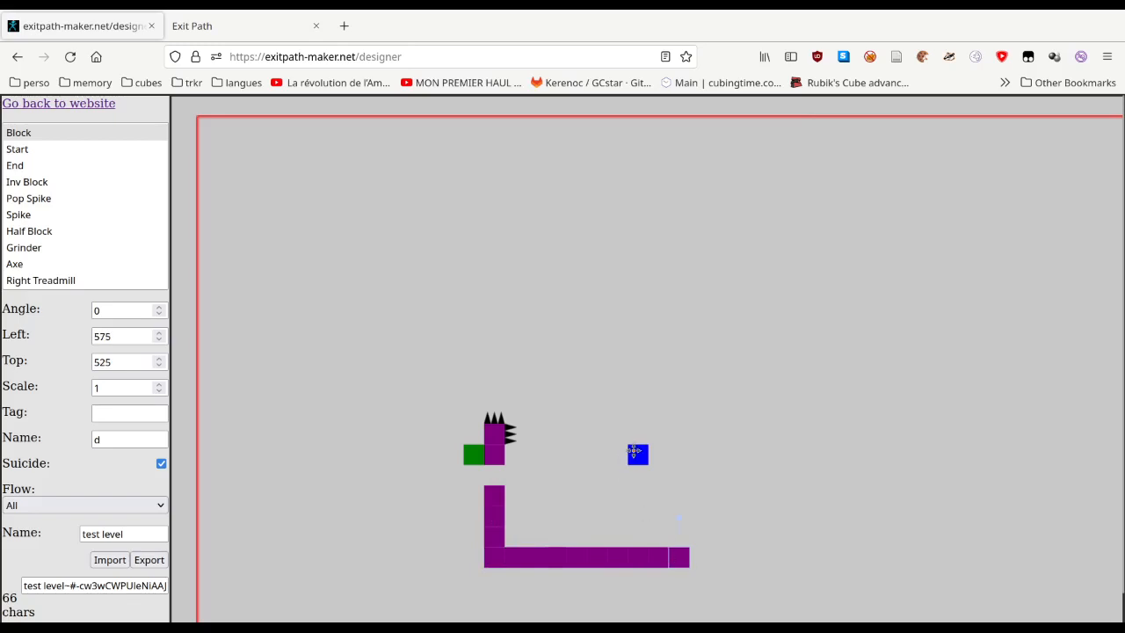
Move the End square to the far end of the Block floor, and close the wall gap with a Block at Left 350, Top 425.
{"action": "left_click_drag", "start_coordinate": [636, 450], "coordinate": [698, 545]}
{"action": "left_click", "coordinate": [493, 477]}
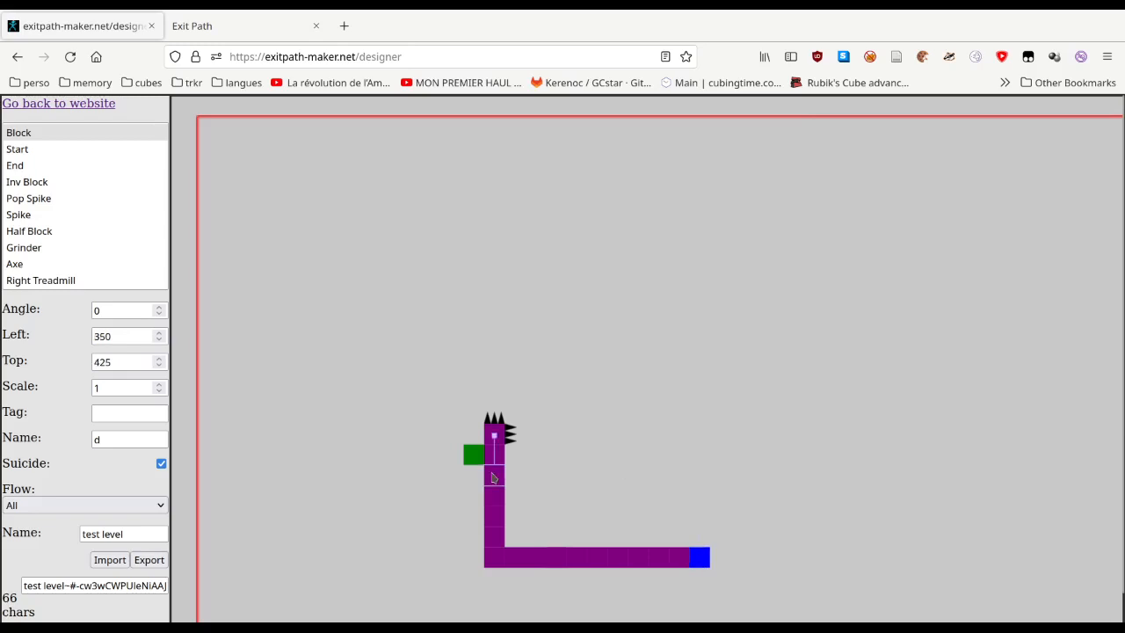
Build a two-Block pillar on the floor at Left 425, topped with a Spike at Top 450.
{"action": "left_click", "coordinate": [564, 543]}
{"action": "left_click", "coordinate": [555, 519]}
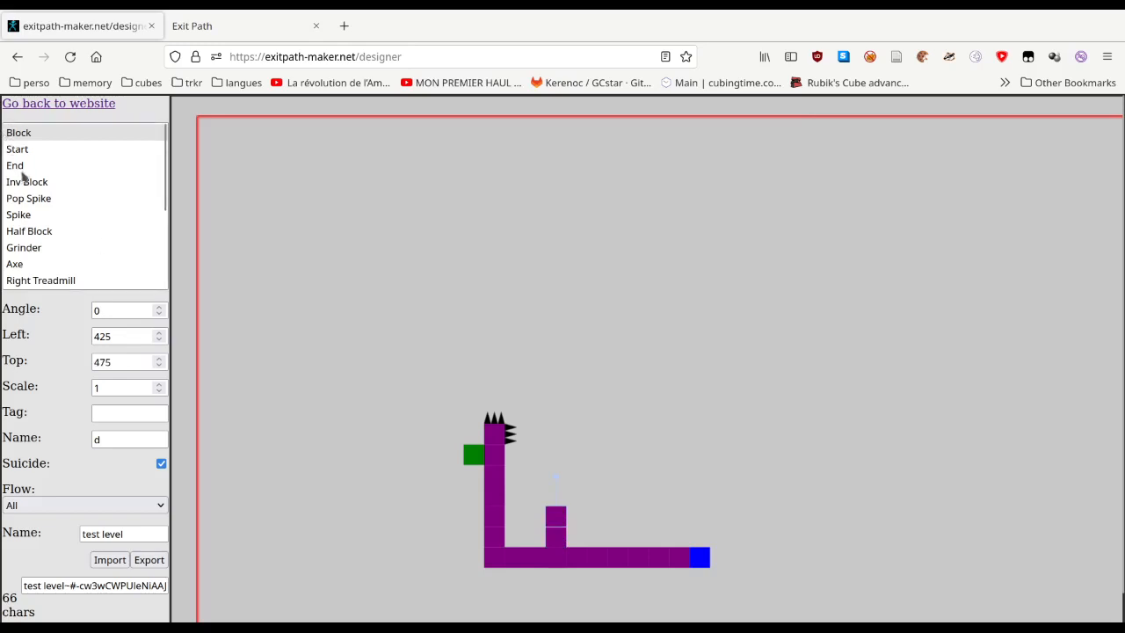
{"action": "left_click", "coordinate": [11, 216]}
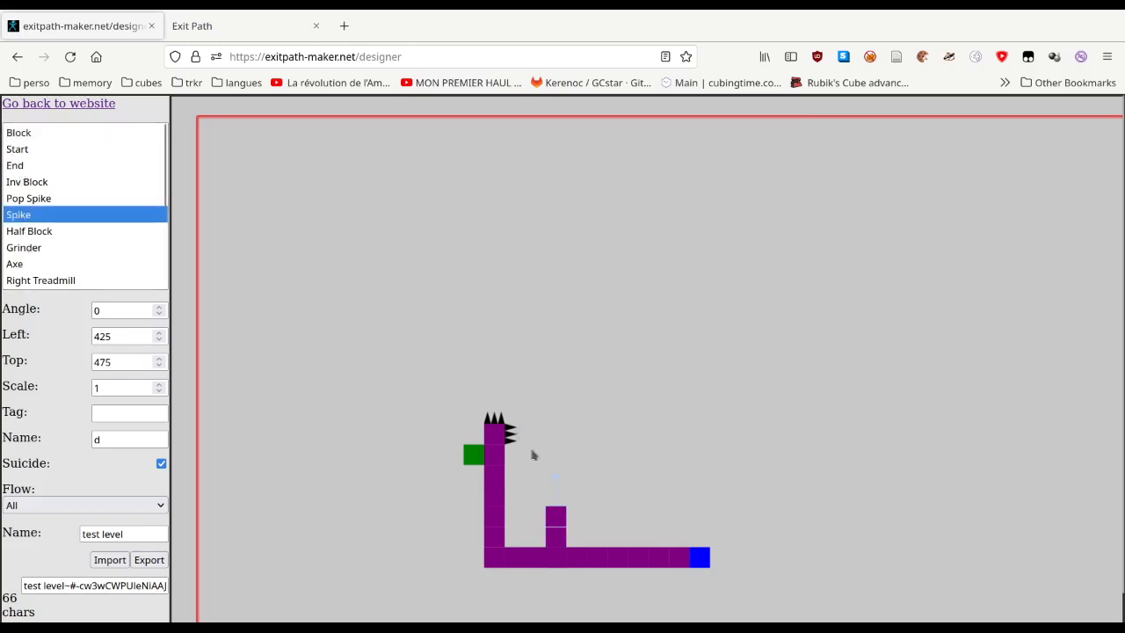
{"action": "left_click", "coordinate": [556, 499]}
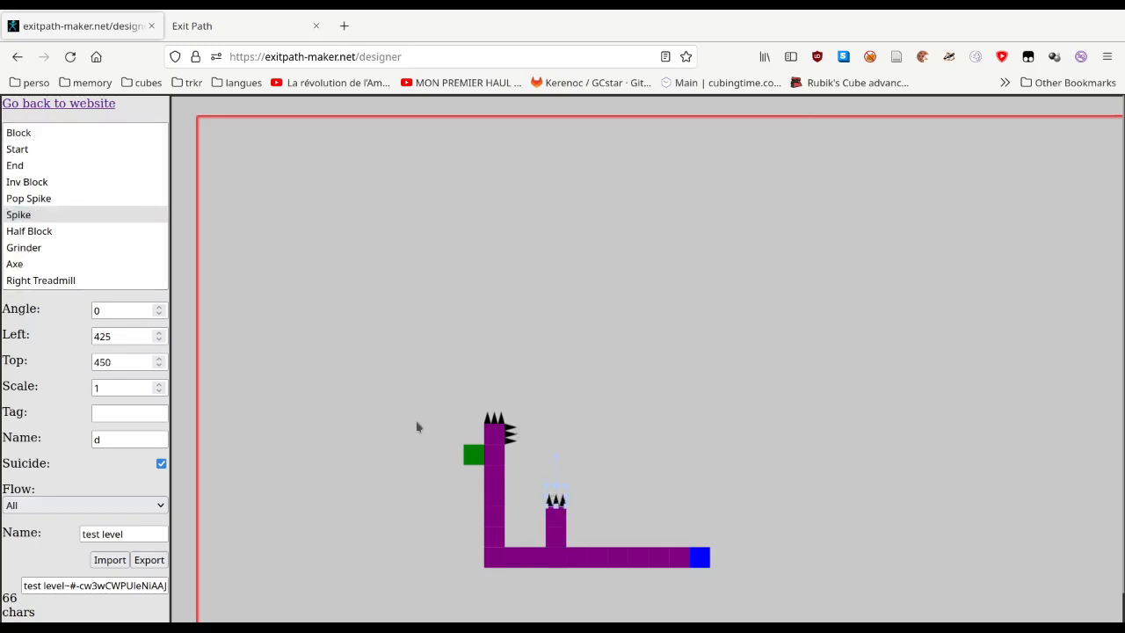
Duplicate the spiked pillar and place the copy on the floor at Left 525, Top 450.
{"action": "left_click_drag", "start_coordinate": [541, 483], "coordinate": [580, 547]}
{"action": "left_click", "coordinate": [580, 545]}
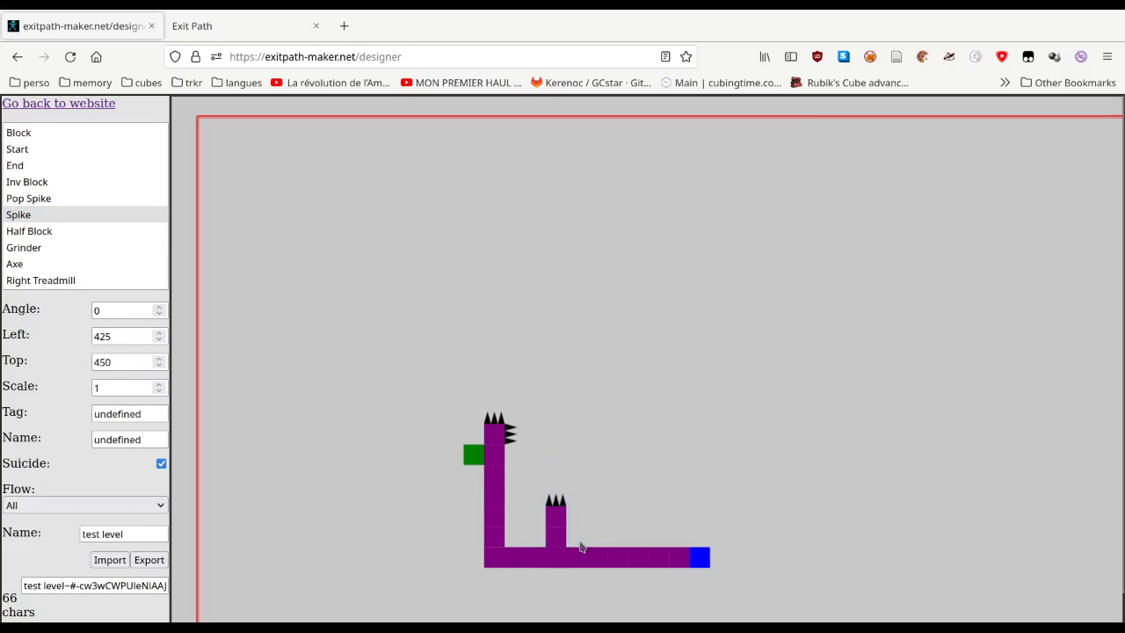
{"action": "left_click_drag", "start_coordinate": [526, 477], "coordinate": [586, 548]}
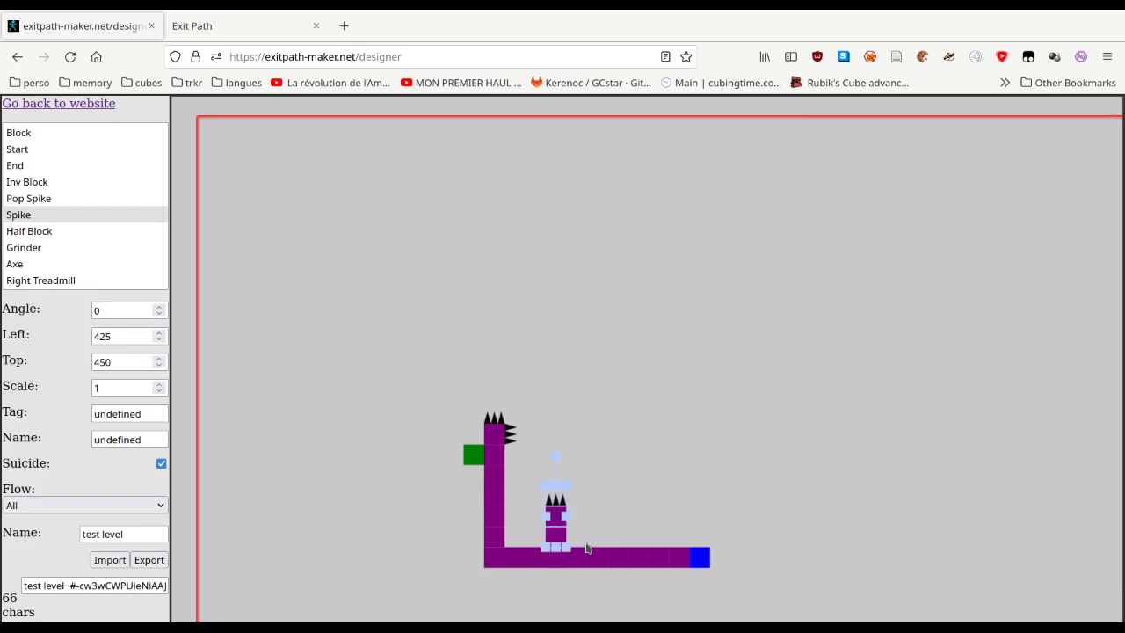
{"action": "left_click", "coordinate": [587, 548]}
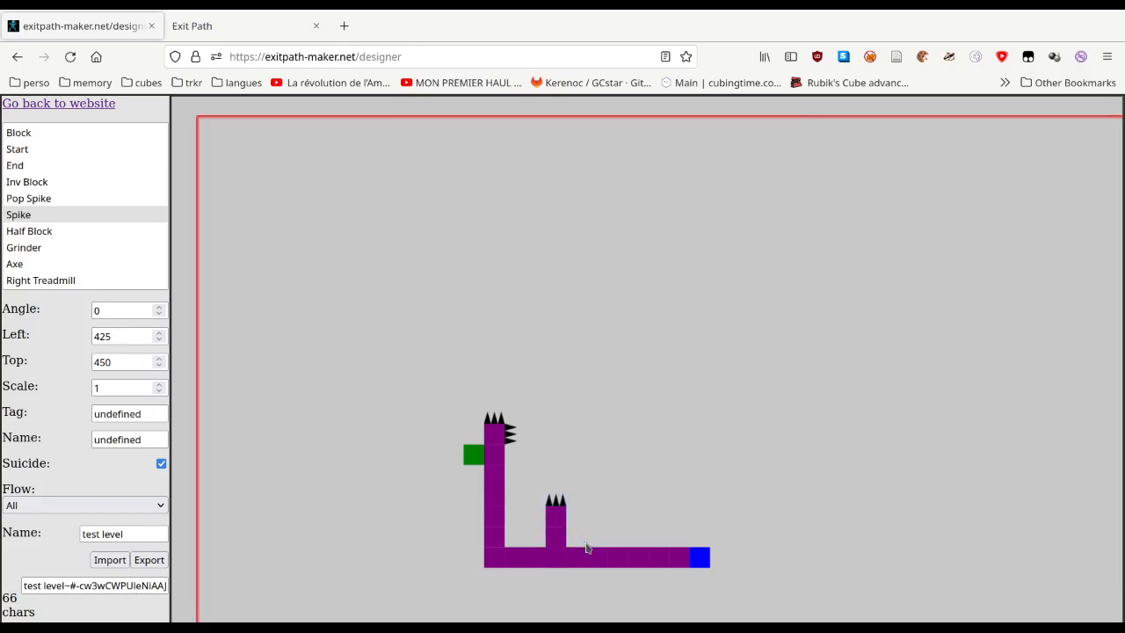
{"action": "key", "text": "ctrl+v"}
{"action": "left_click_drag", "start_coordinate": [587, 549], "coordinate": [637, 499]}
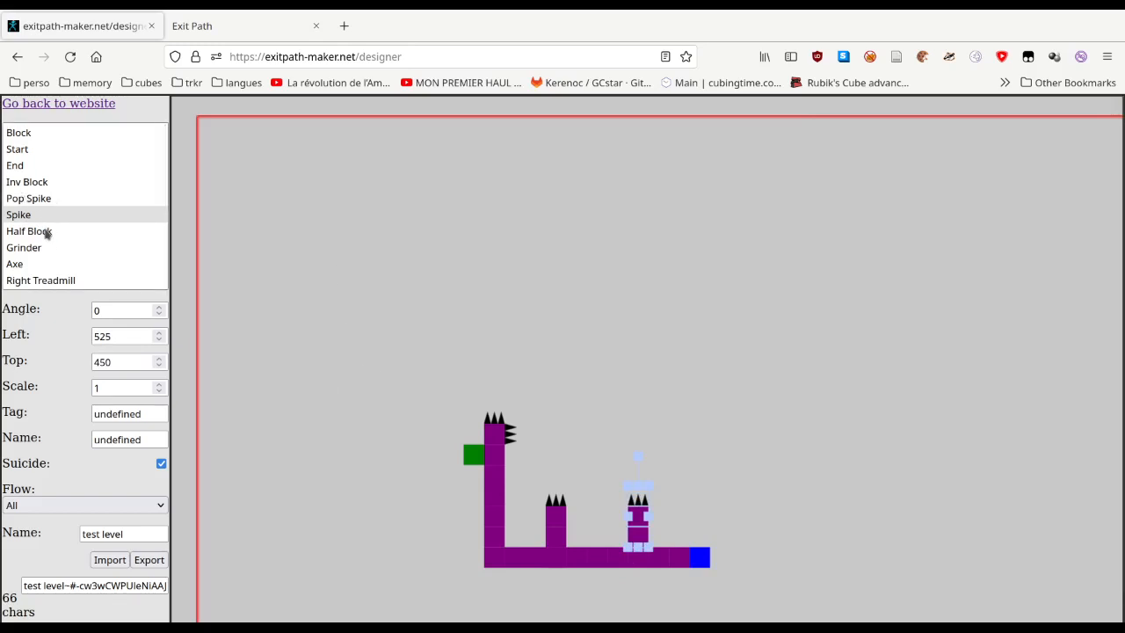
Export the updated level code and run it as a User level in the Exit Path game's Practice Level mode.
{"action": "left_click", "coordinate": [149, 561]}
{"action": "triple_click", "coordinate": [105, 585]}
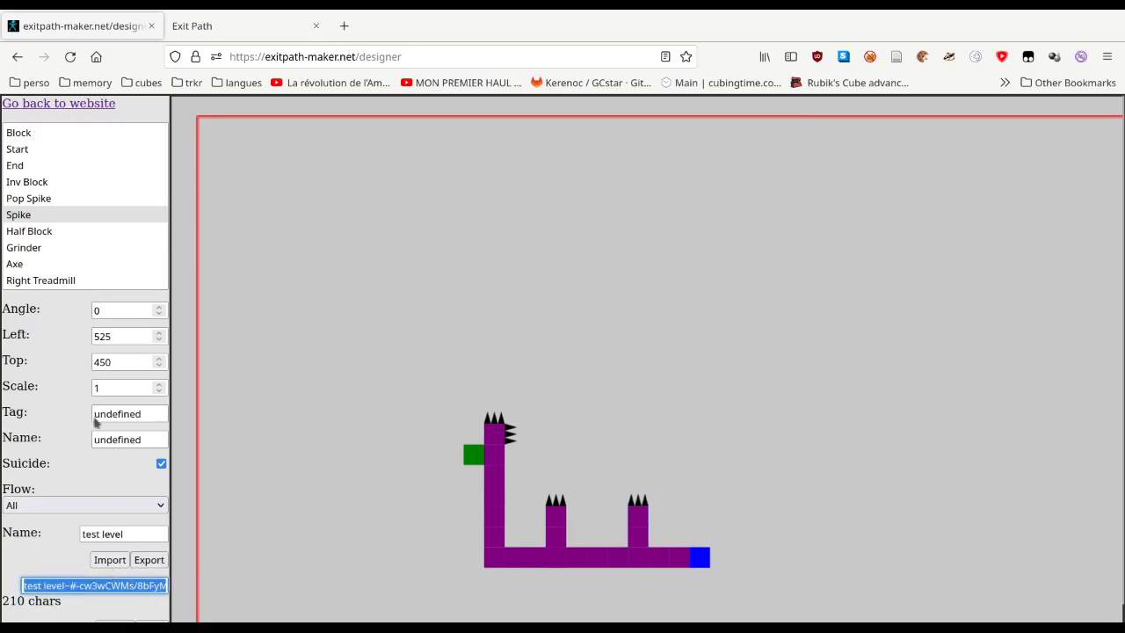
{"action": "left_click", "coordinate": [200, 26]}
{"action": "left_click", "coordinate": [93, 154]}
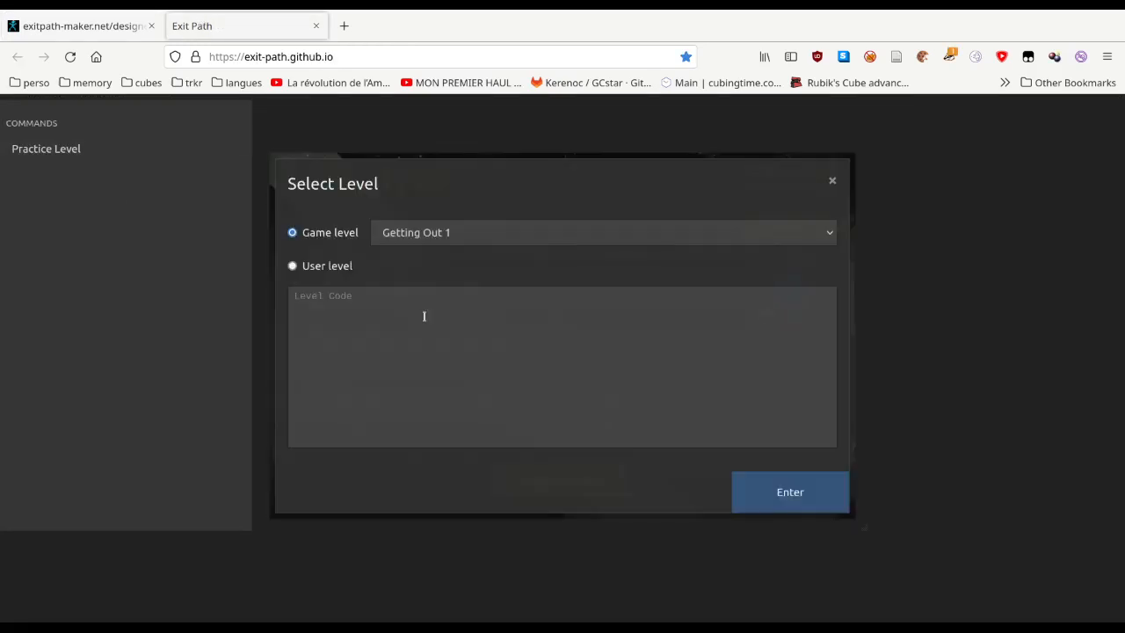
{"action": "left_click", "coordinate": [424, 314]}
{"action": "type", "text": "test level-#-cw3wCWMs/8bFyMDAUFe7QZWBocEeiPeD2DJAMSaGhkXODAwnnIEKxFwYHJhdmBkY1oNFIIyG3c5sEJH1zm0gU0BSIFGouofojIa3MJFfUAbYUKAOqOknYCJX0BlAM6Aib2Eiv6AMIAGV4oQyDvAjORdoBMQcsKUgBtAINojIQyADpB3sQhAD7EKwyC9nAE7eQmQ=~"}
{"action": "left_click", "coordinate": [759, 490]}
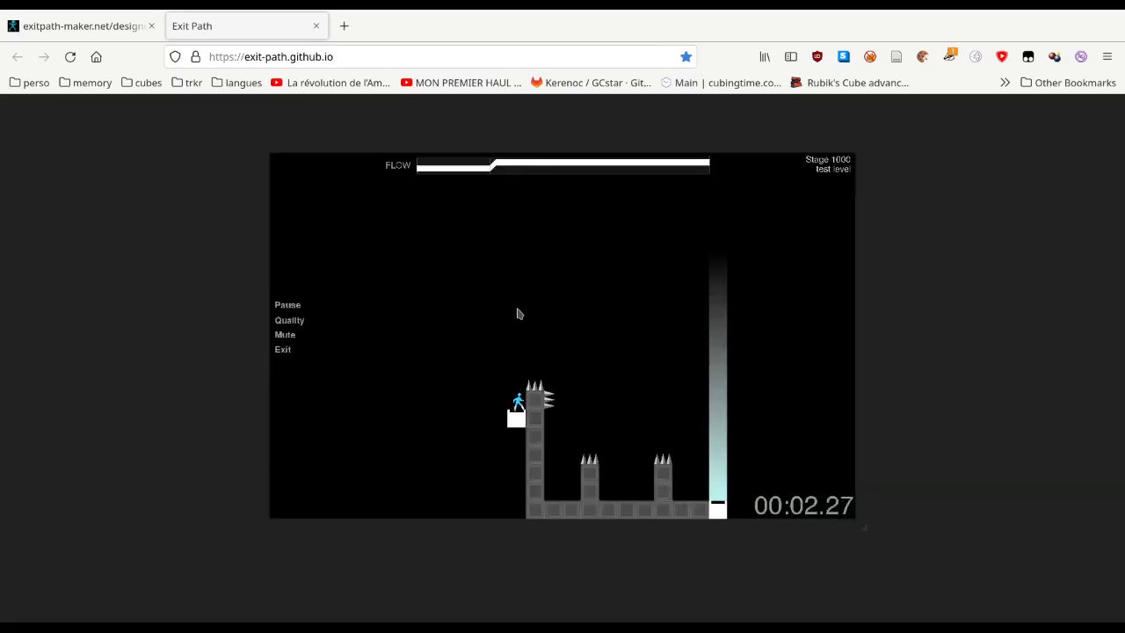
Play the test level over the spiked wall and pillars to the End, and switch back to the level designer.
{"action": "key", "text": "Up"}
{"action": "key", "text": "Right"}
{"action": "key", "text": "Left"}
{"action": "key", "text": "Up"}
{"action": "key", "text": "Right"}
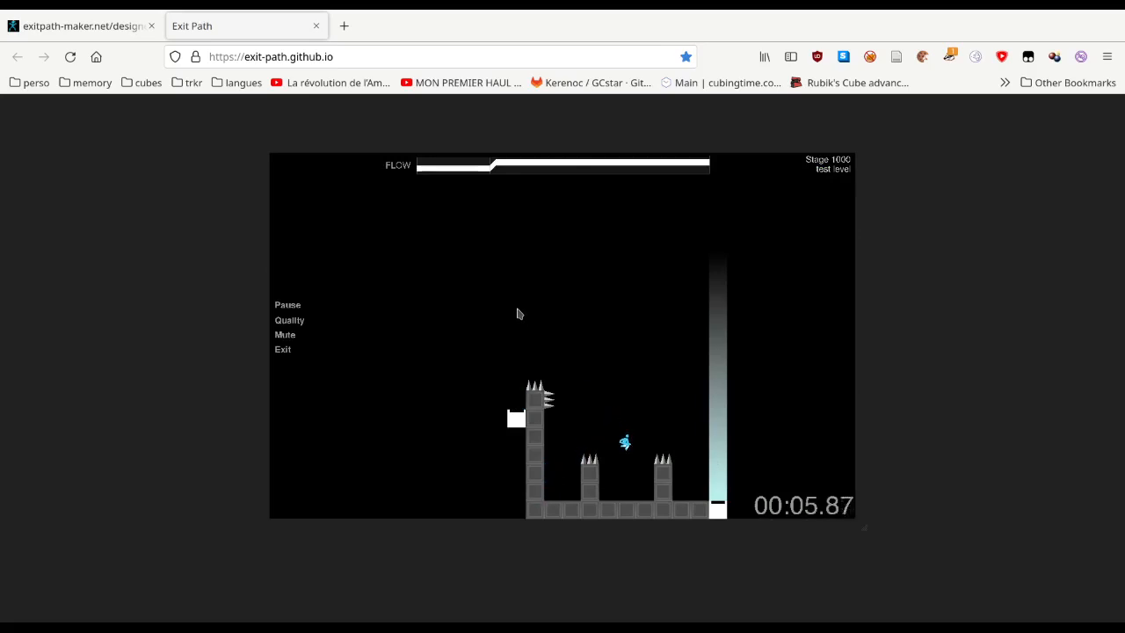
{"action": "key", "text": "Up"}
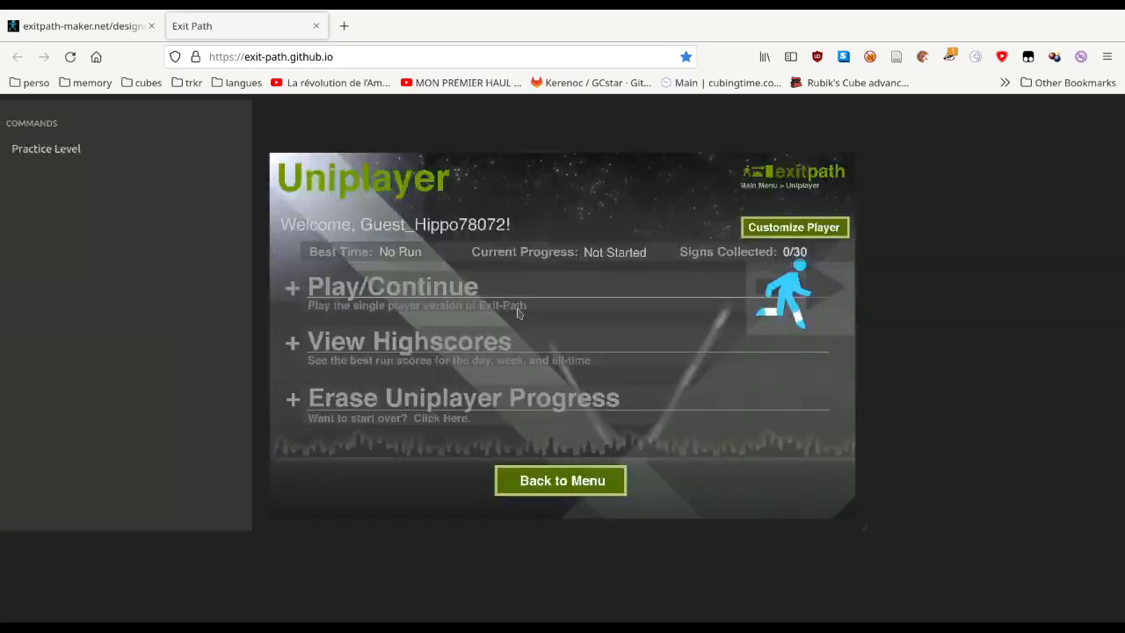
{"action": "left_click", "coordinate": [124, 29]}
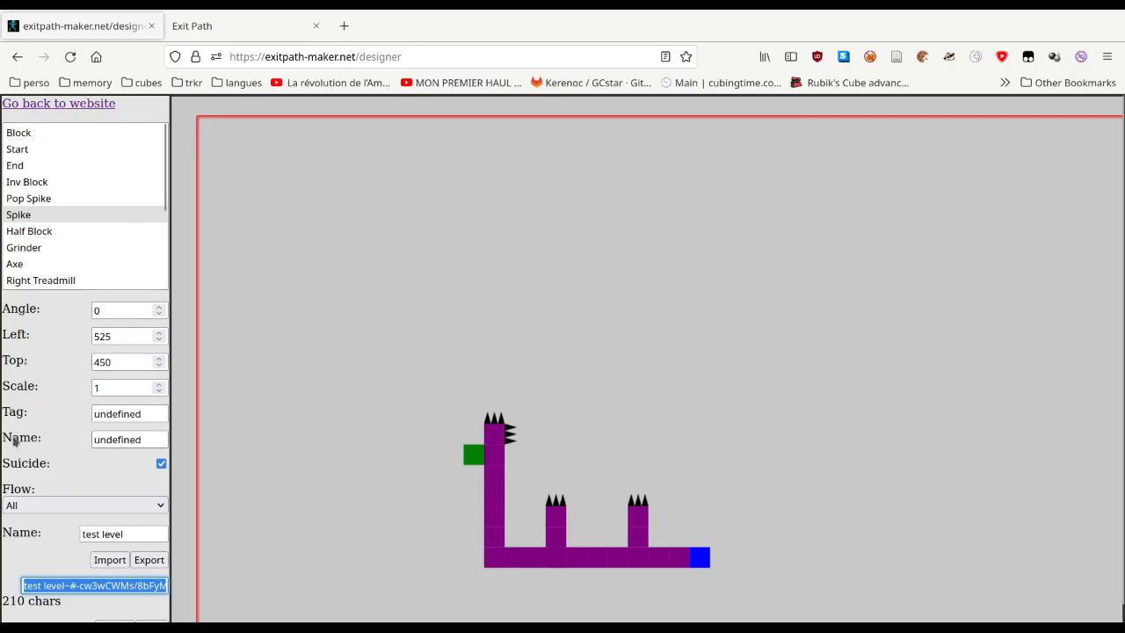
Move the End to Left 875, Top 525 and fill the floor up to it with Blocks.
{"action": "left_click_drag", "start_coordinate": [11, 418], "coordinate": [49, 451]}
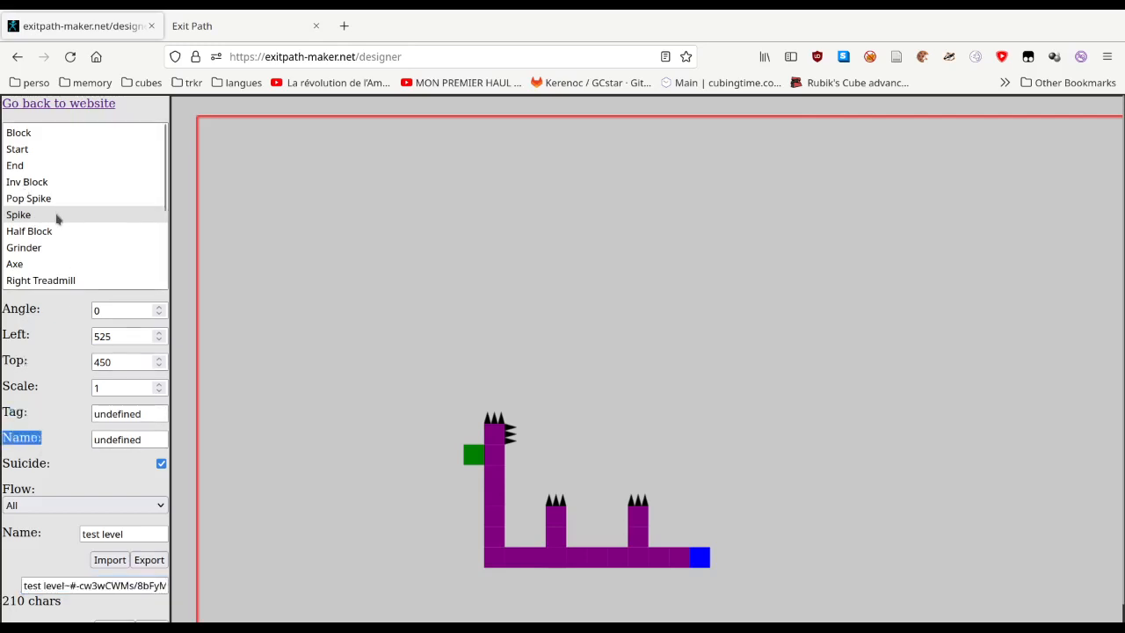
{"action": "scroll", "coordinate": [57, 218], "scroll_direction": "down", "scroll_amount": 2}
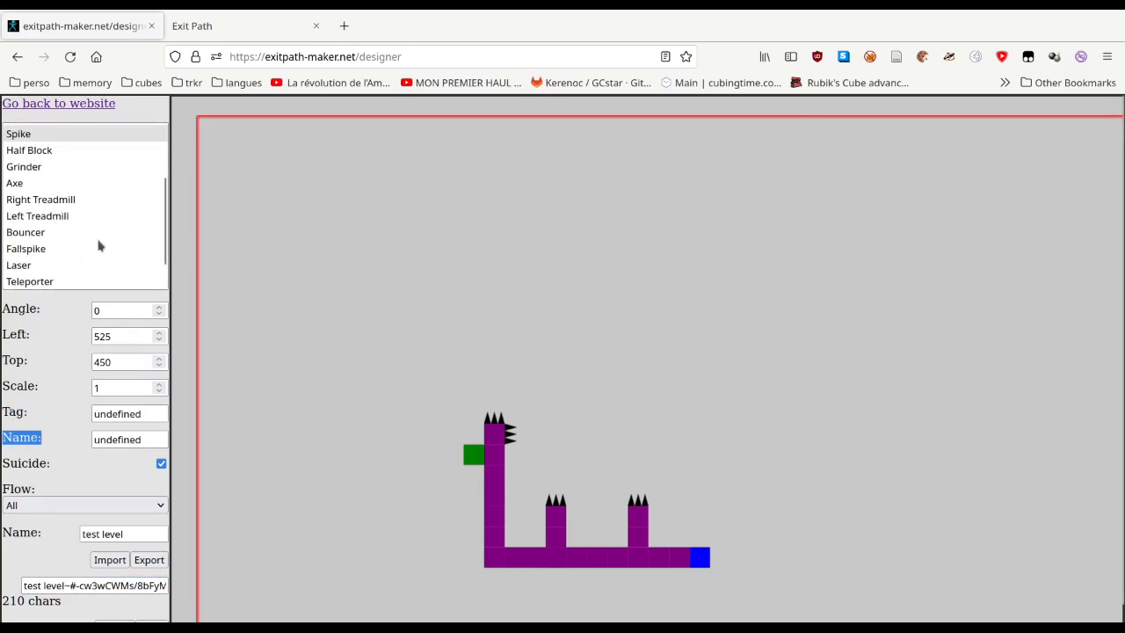
{"action": "left_click", "coordinate": [32, 185]}
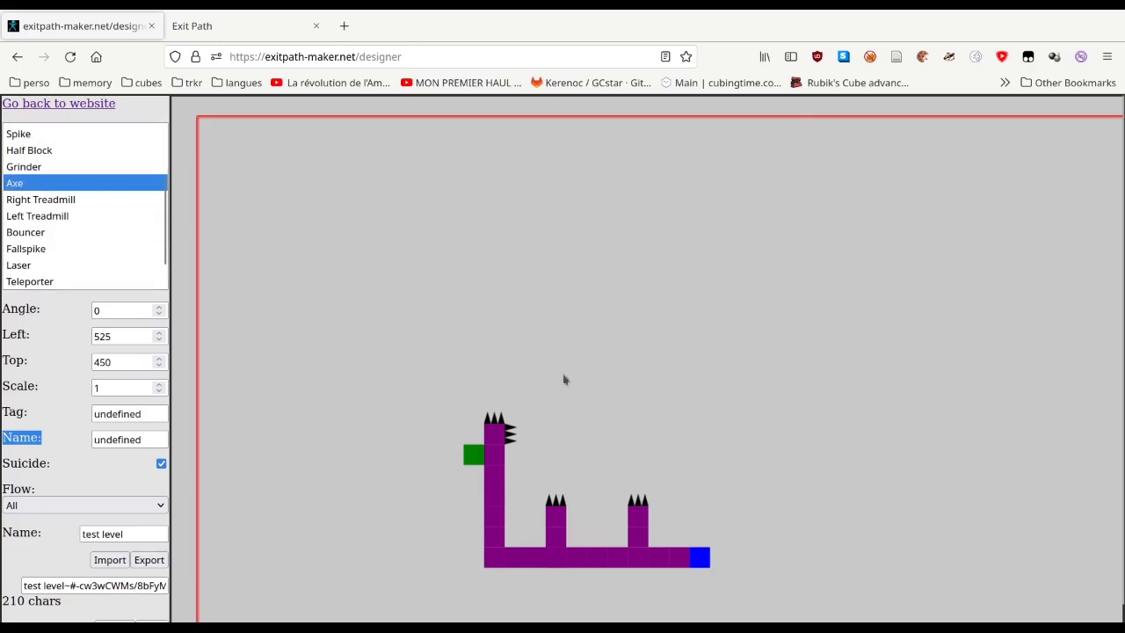
{"action": "left_click_drag", "start_coordinate": [708, 561], "coordinate": [926, 557]}
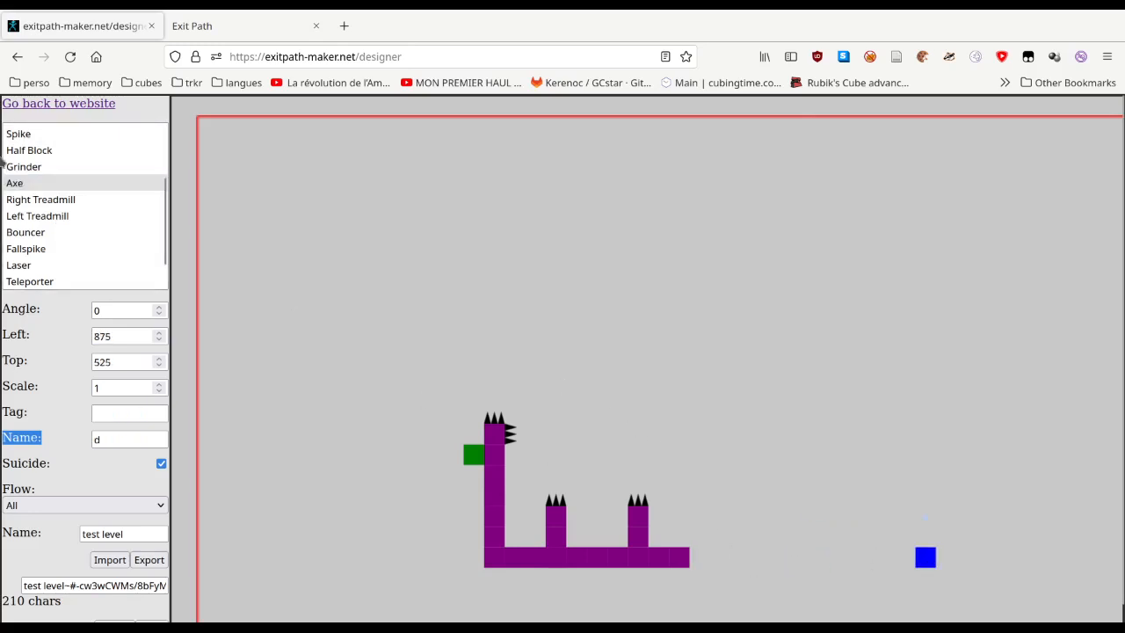
{"action": "scroll", "coordinate": [8, 167], "scroll_direction": "up", "scroll_amount": 3}
{"action": "left_click", "coordinate": [18, 133]}
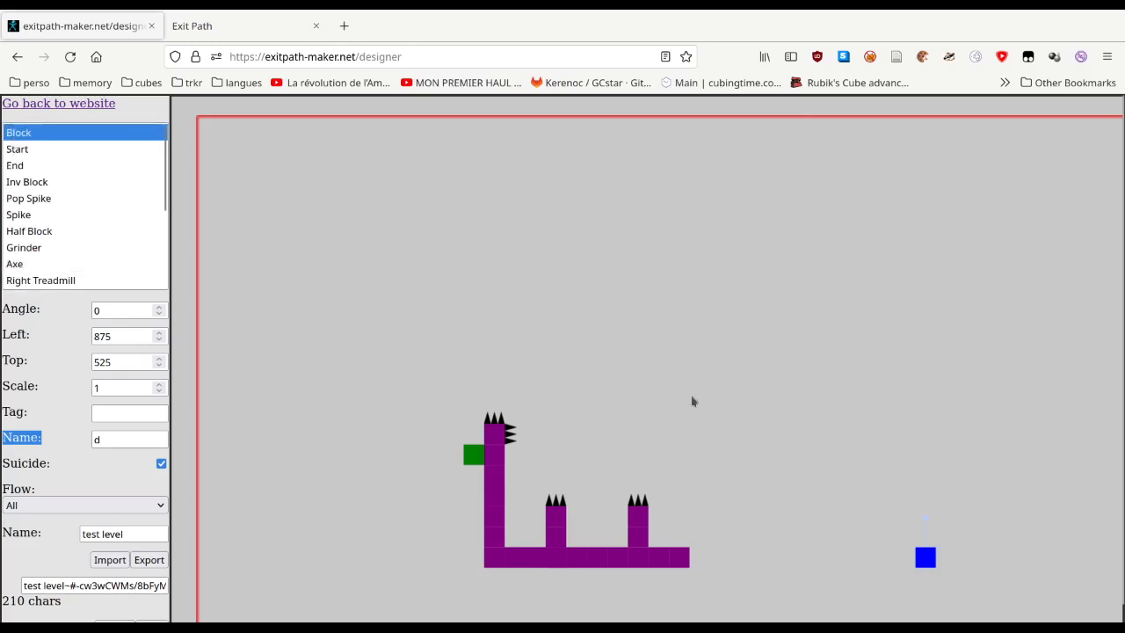
{"action": "mouse_move", "coordinate": [691, 550]}
{"action": "left_mouse_down"}
{"action": "mouse_move", "coordinate": [783, 563]}
{"action": "mouse_move", "coordinate": [912, 558]}
{"action": "left_mouse_up"}
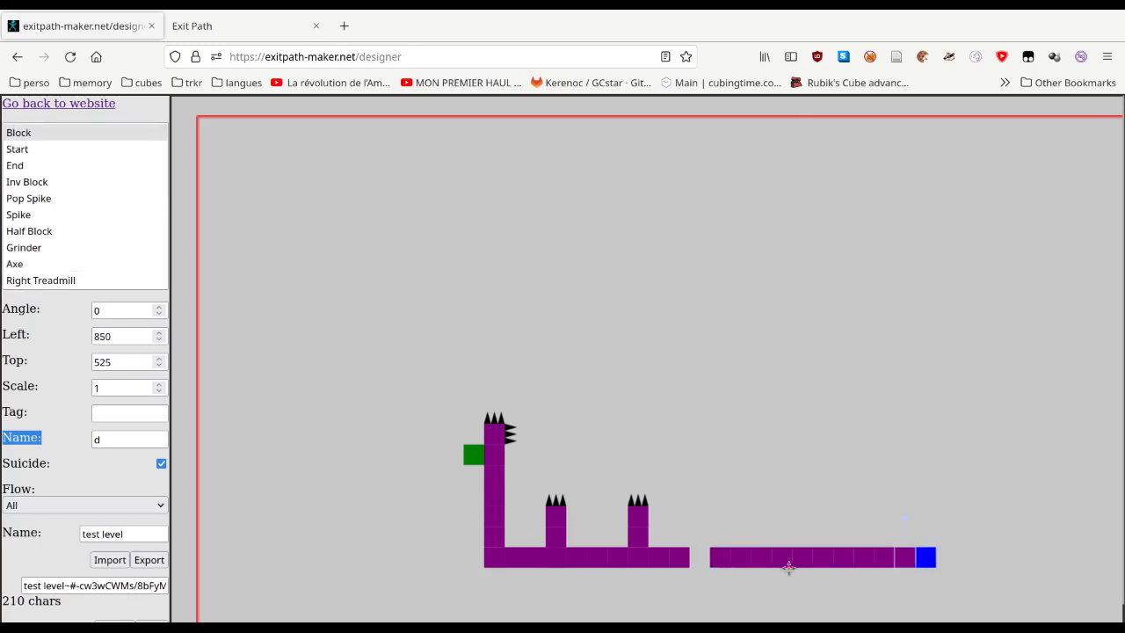
{"action": "left_click", "coordinate": [704, 574]}
{"action": "left_click_drag", "start_coordinate": [702, 573], "coordinate": [698, 552]}
Shift the End farther along the floor line and extend the Block floor up to Left 975, Top 525.
{"action": "left_click", "coordinate": [927, 554]}
{"action": "left_click_drag", "start_coordinate": [930, 554], "coordinate": [1013, 549]}
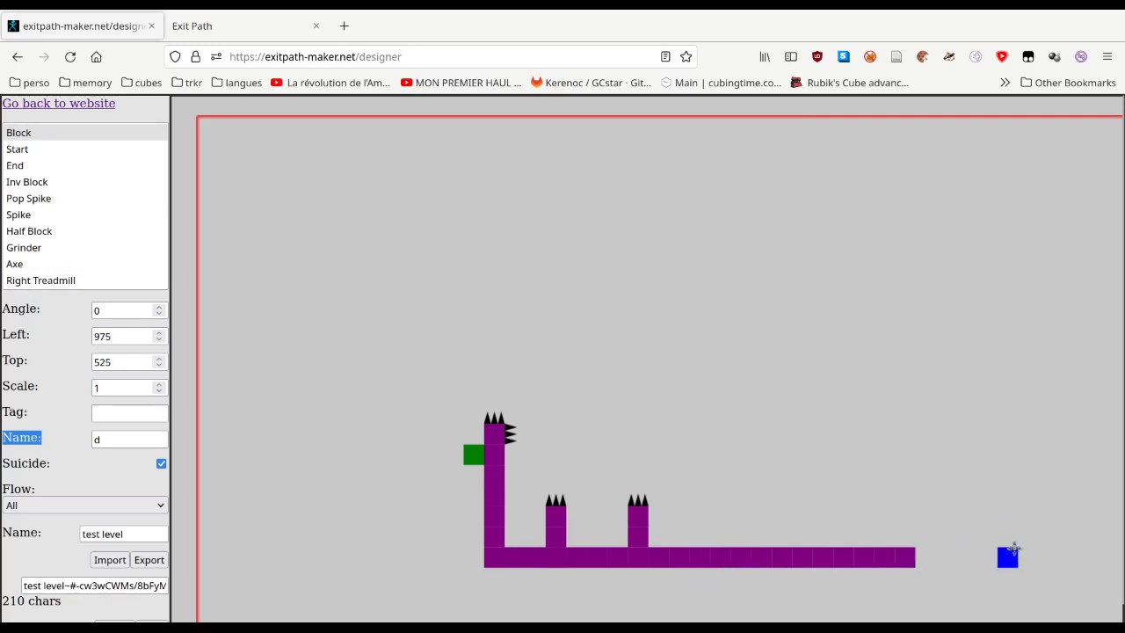
{"action": "left_click", "coordinate": [925, 559]}
{"action": "left_click_drag", "start_coordinate": [926, 558], "coordinate": [1011, 555]}
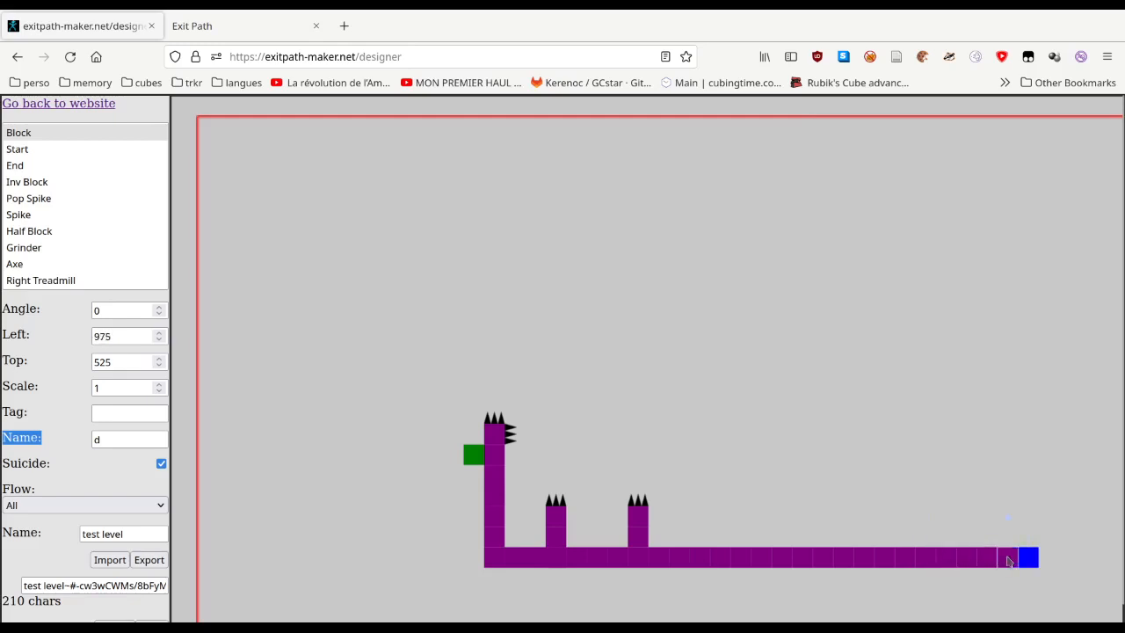
Place an Axe above the floor at Left 613, Top 371 and a Pop Spike on the floor at Left 775, Top 500.
{"action": "left_click", "coordinate": [17, 266]}
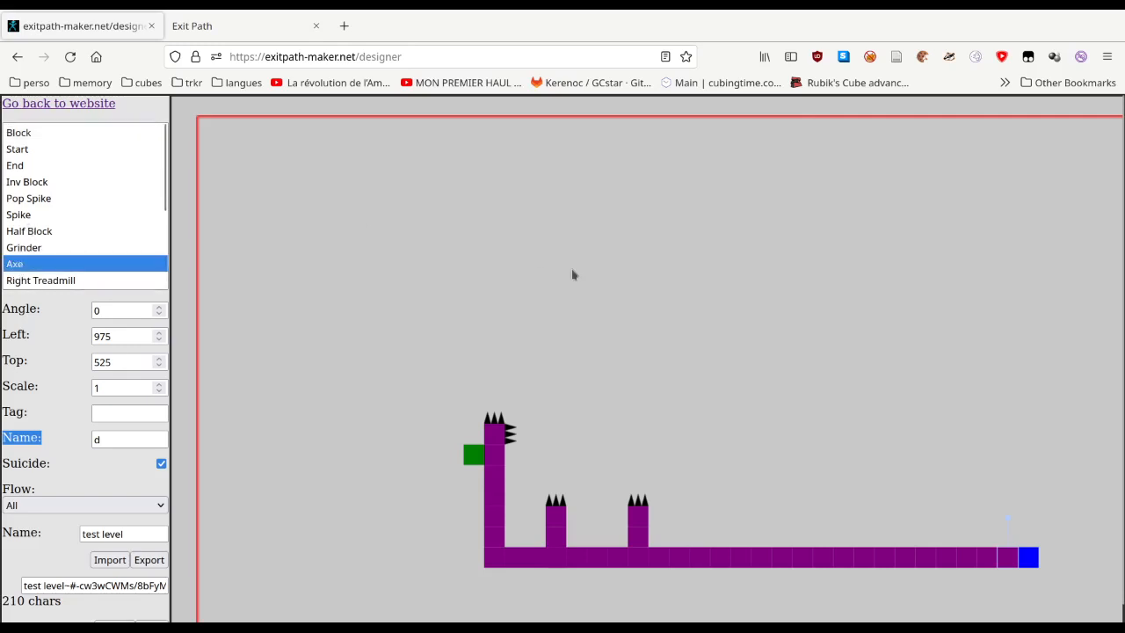
{"action": "left_click", "coordinate": [698, 422]}
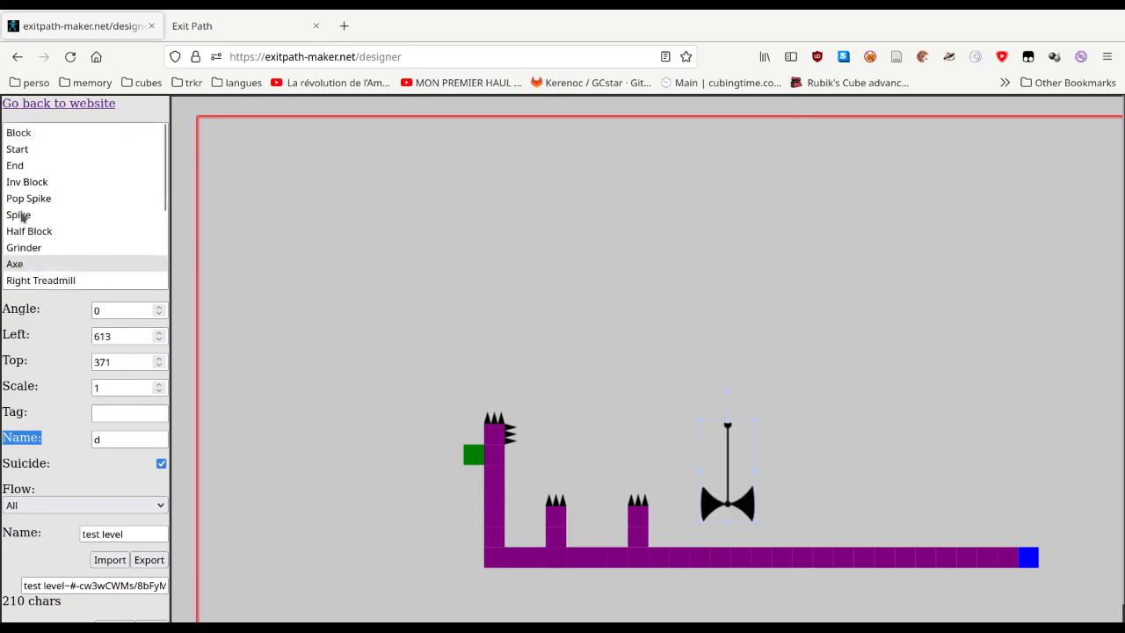
{"action": "left_click", "coordinate": [26, 263]}
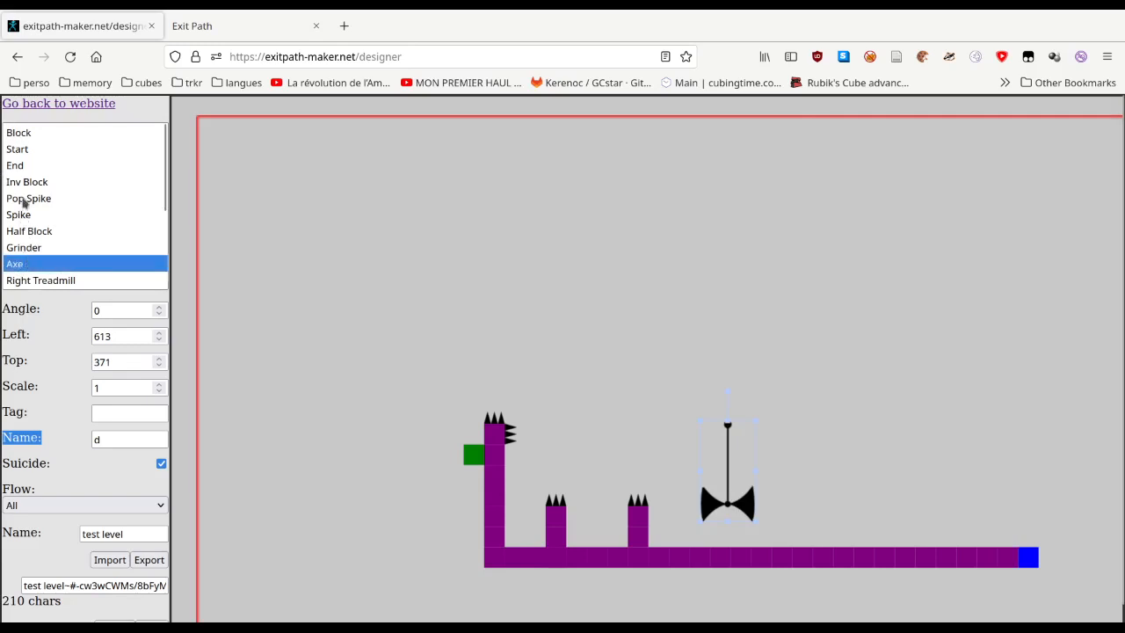
{"action": "left_click", "coordinate": [23, 198]}
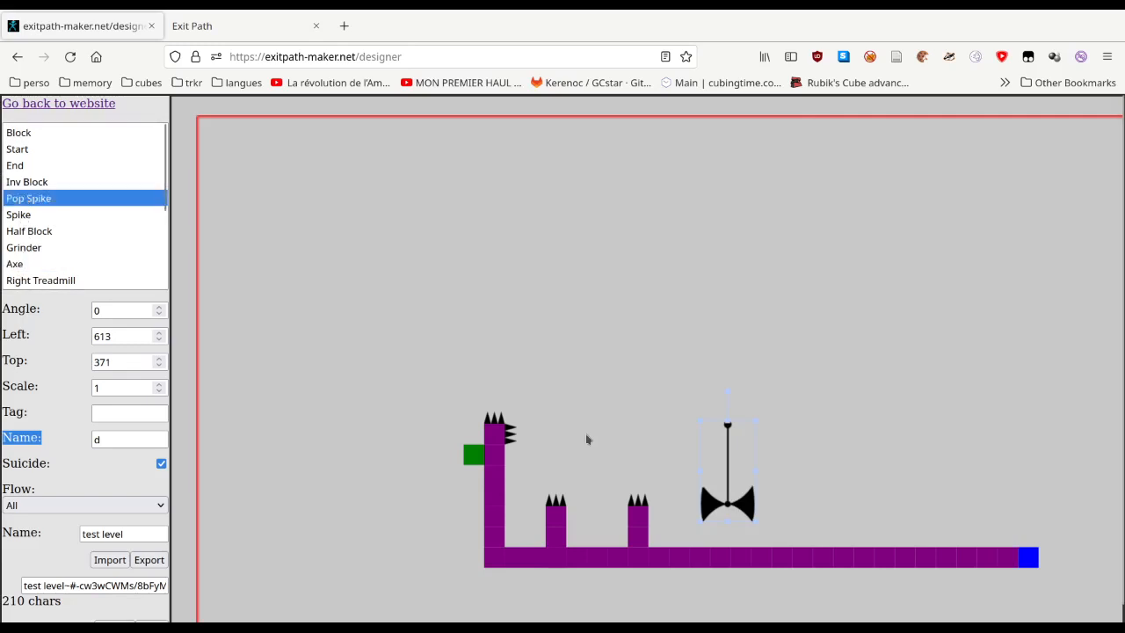
{"action": "left_click", "coordinate": [839, 539]}
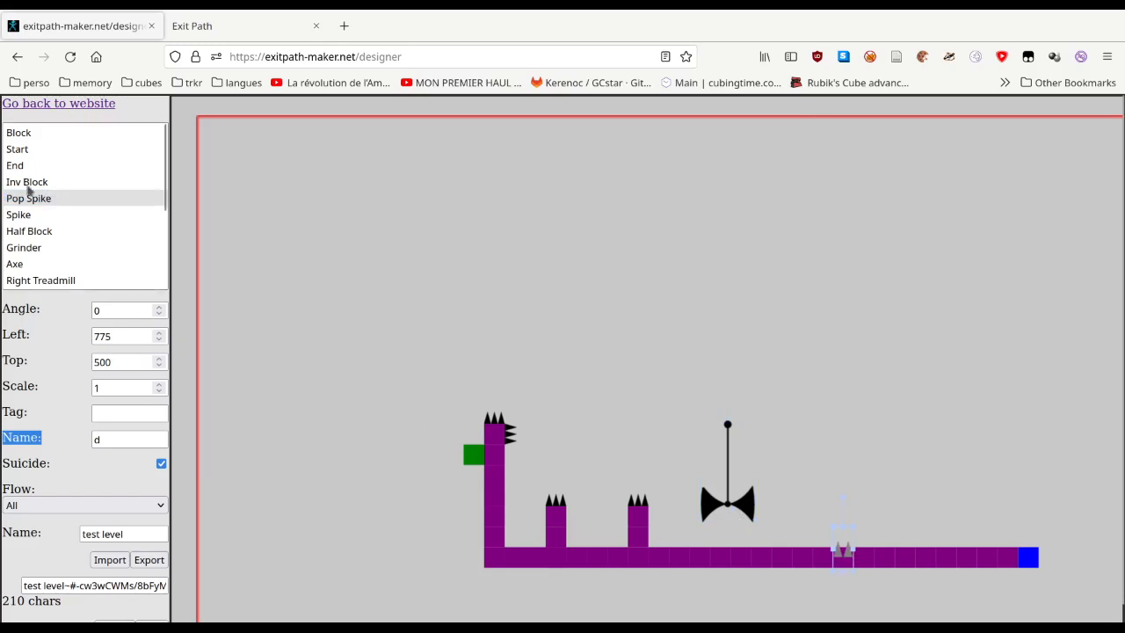
Place a Teleporter on the floor between the Pop Spike and the End, at Left 900, Top 525.
{"action": "scroll", "coordinate": [29, 189], "scroll_direction": "down", "scroll_amount": 3}
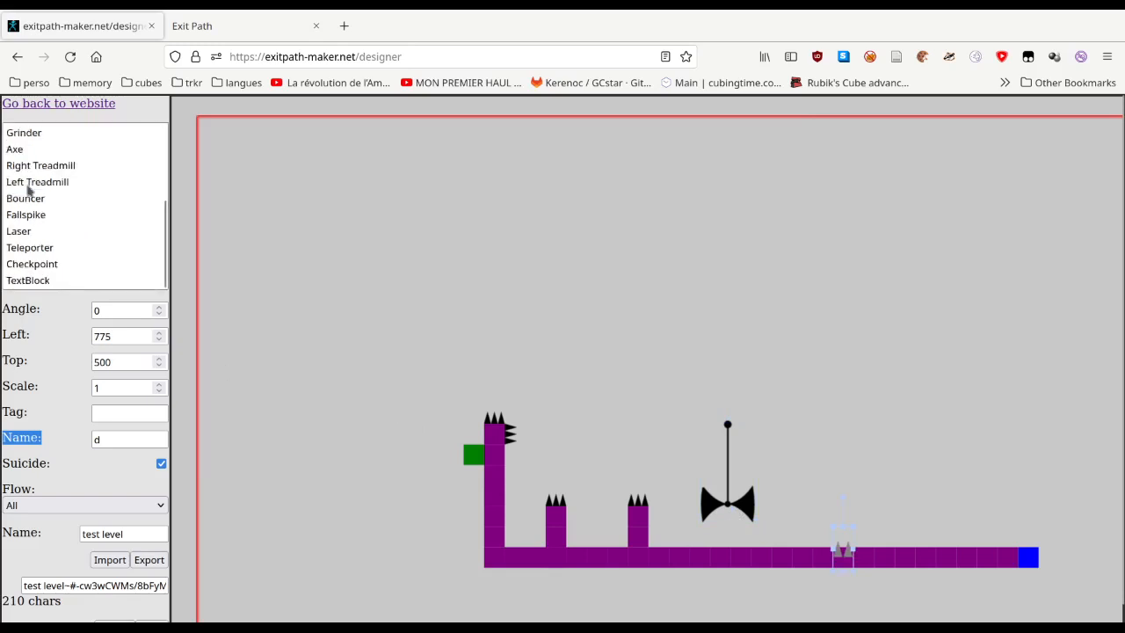
{"action": "left_click", "coordinate": [33, 249]}
{"action": "left_click_drag", "start_coordinate": [925, 489], "coordinate": [947, 550]}
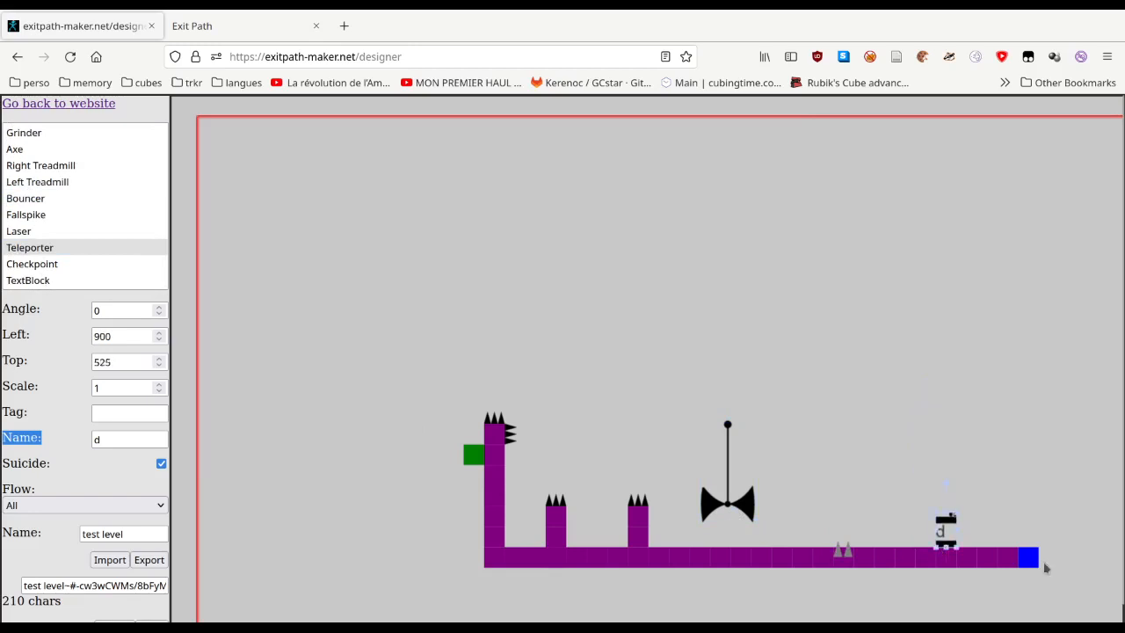
Move the End to Left 1050, Top 525 and fill the gap with Blocks up to Left 1025.
{"action": "left_click_drag", "start_coordinate": [1028, 554], "coordinate": [1080, 554]}
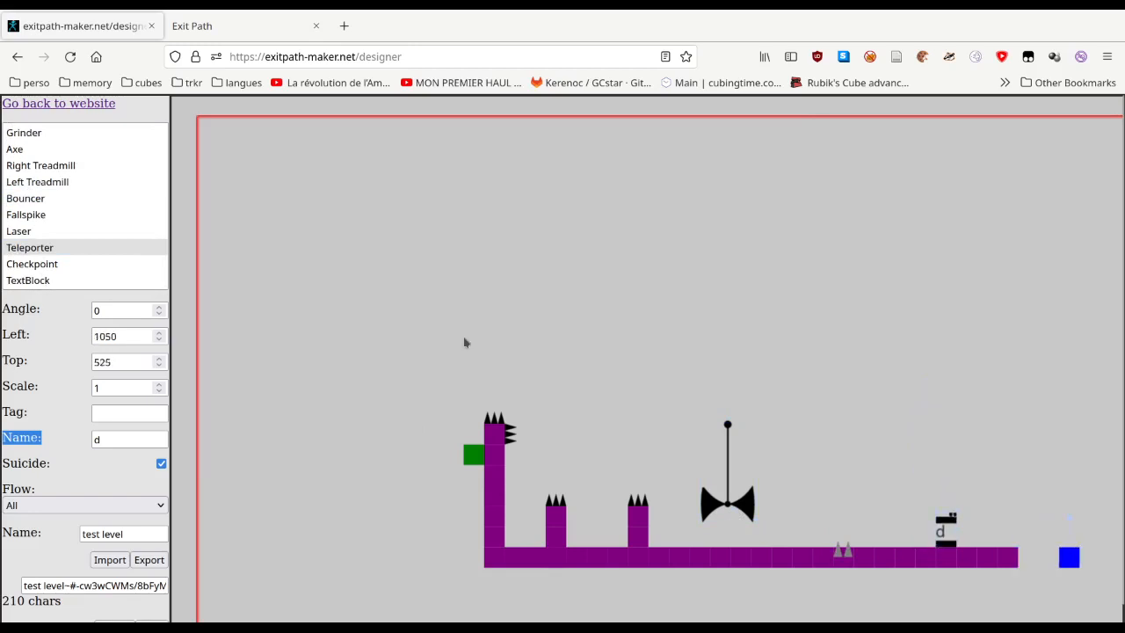
{"action": "scroll", "coordinate": [76, 138], "scroll_direction": "up", "scroll_amount": 3}
{"action": "left_click", "coordinate": [75, 138]}
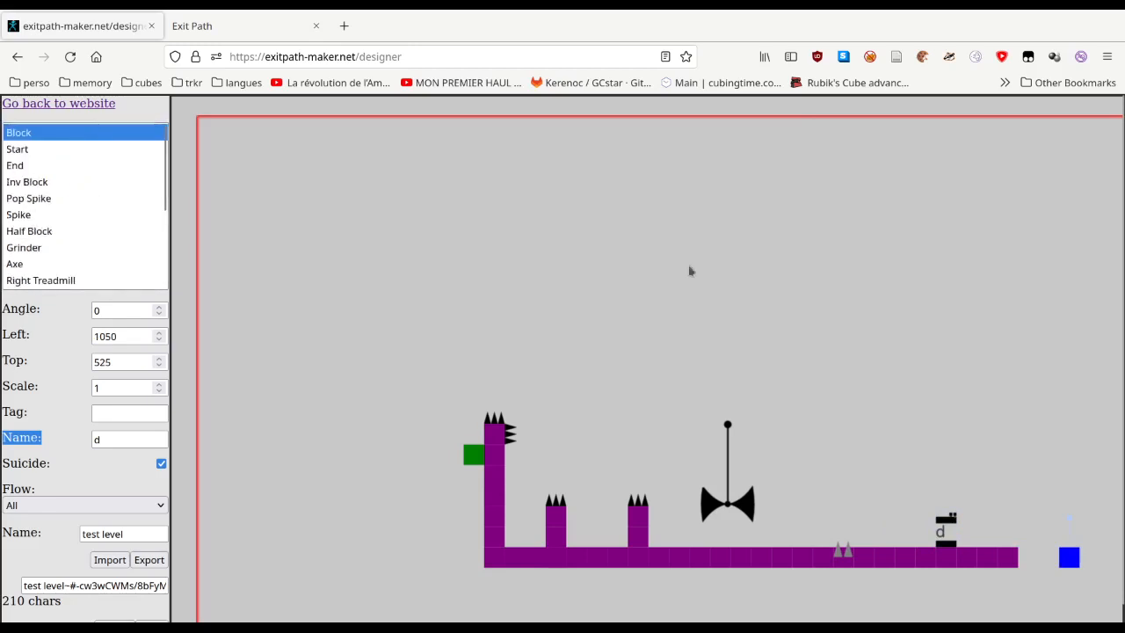
{"action": "left_click", "coordinate": [1025, 554]}
{"action": "left_click_drag", "start_coordinate": [1049, 561], "coordinate": [1053, 559]}
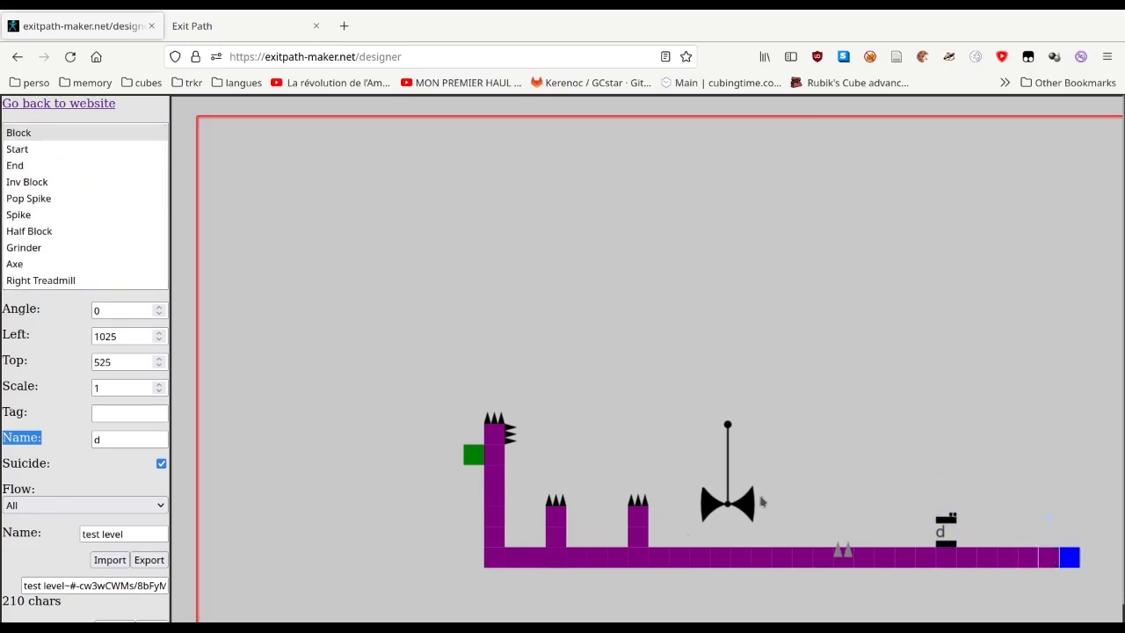
{"action": "left_click", "coordinate": [724, 499]}
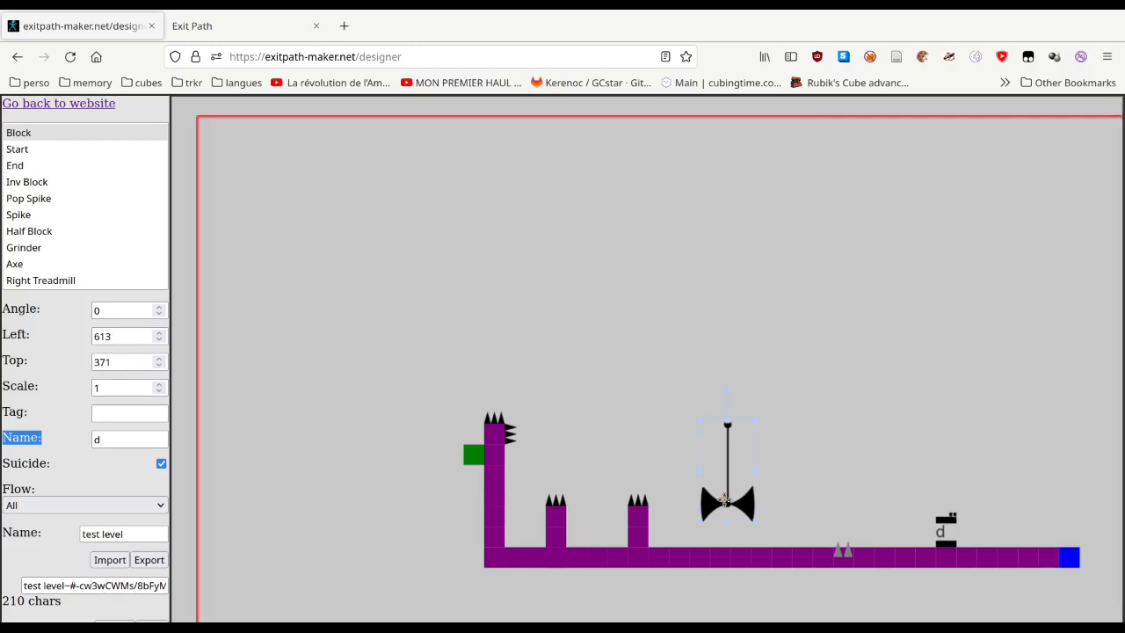
{"action": "left_click", "coordinate": [842, 549]}
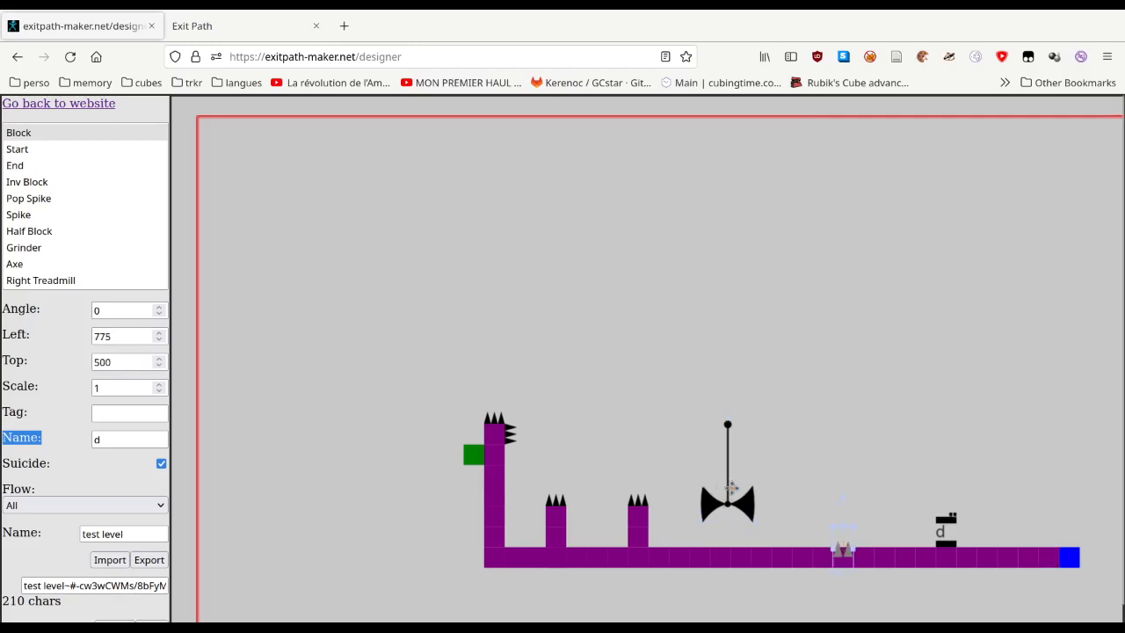
{"action": "left_click", "coordinate": [730, 487]}
Export the updated test level code and run it as a User level in the Exit Path game's Practice Level mode.
{"action": "left_click", "coordinate": [146, 560]}
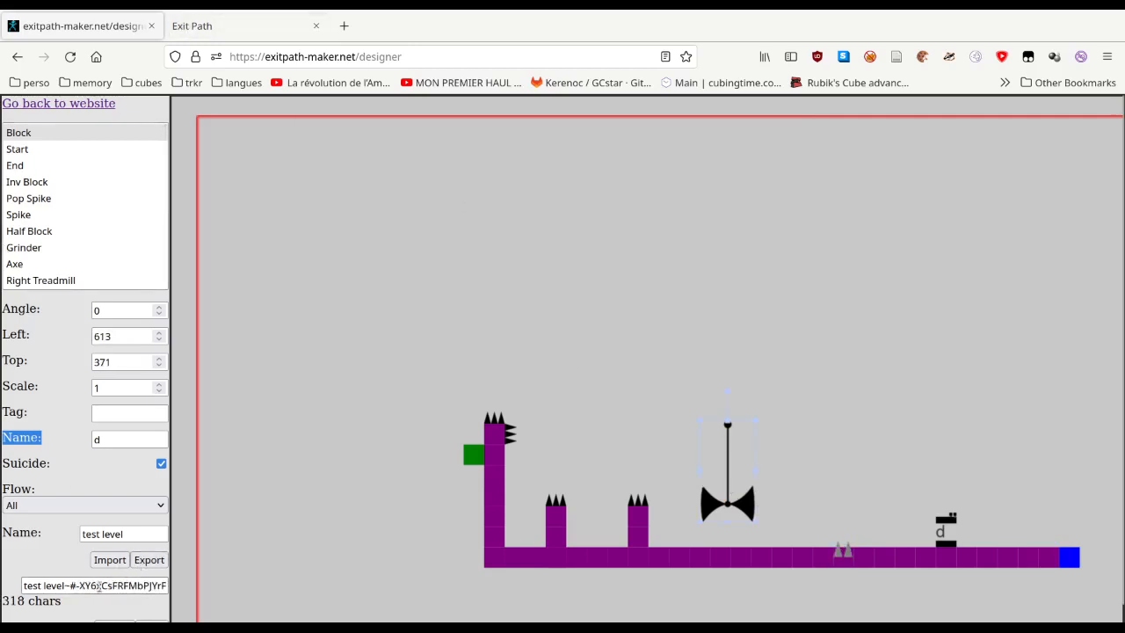
{"action": "left_click", "coordinate": [98, 585]}
{"action": "left_click", "coordinate": [215, 35]}
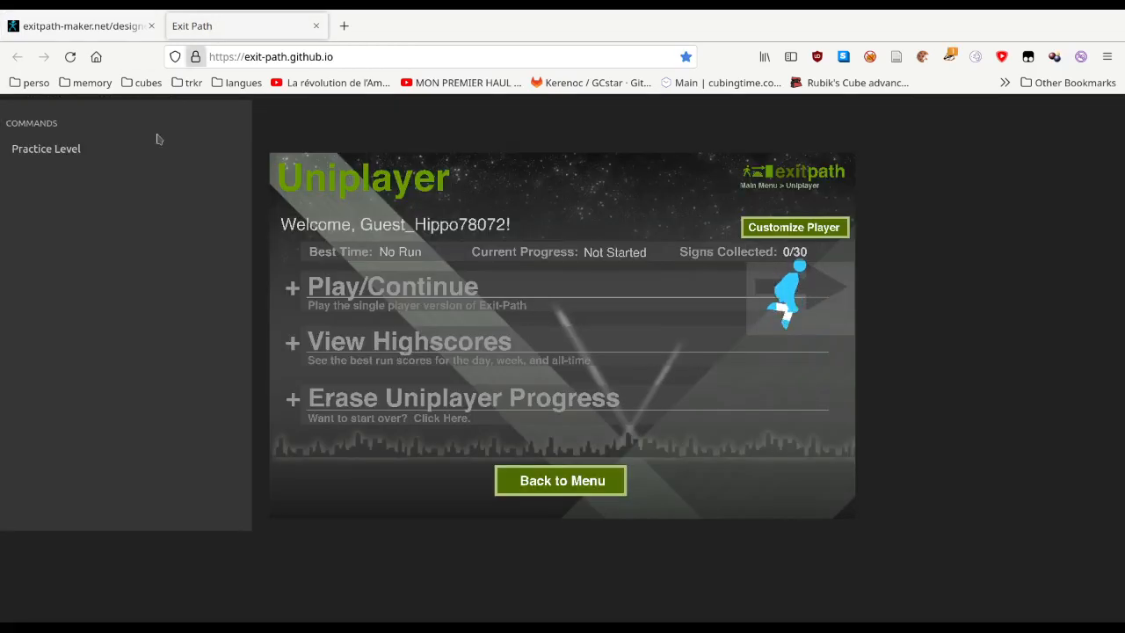
{"action": "left_click", "coordinate": [116, 145]}
{"action": "left_click", "coordinate": [443, 303]}
{"action": "type", "text": "test level~#-XY6xCsFRFMbPJYrFppQBpQxKBpPB1aUMkkEGm/qXyWRTdEt5CKMXYJWB0QN4AQ/gBUzOuf/zlQz39us73/3d0x8Pp6Zazxoi2m7OVSLf4XMTbnKWIH90RA9nyO56ZJO9JNEpJDH4q0vHycntxSIjSbX3+gf/RvJRCFJ+ofYHkuc/sEOTN5KPAl86yijccz/rsiL2hE8FWJGOkxeDPA8bCoQNQyJlW4S5AnMN5oaCbaHTRqeLzgCdEToTjPIoz5DMUV6gvERnFSBjIrIF3vHiUozyDW+ZM9GhHEGyVij5AF8eCGO5~"}
{"action": "left_click", "coordinate": [791, 488]}
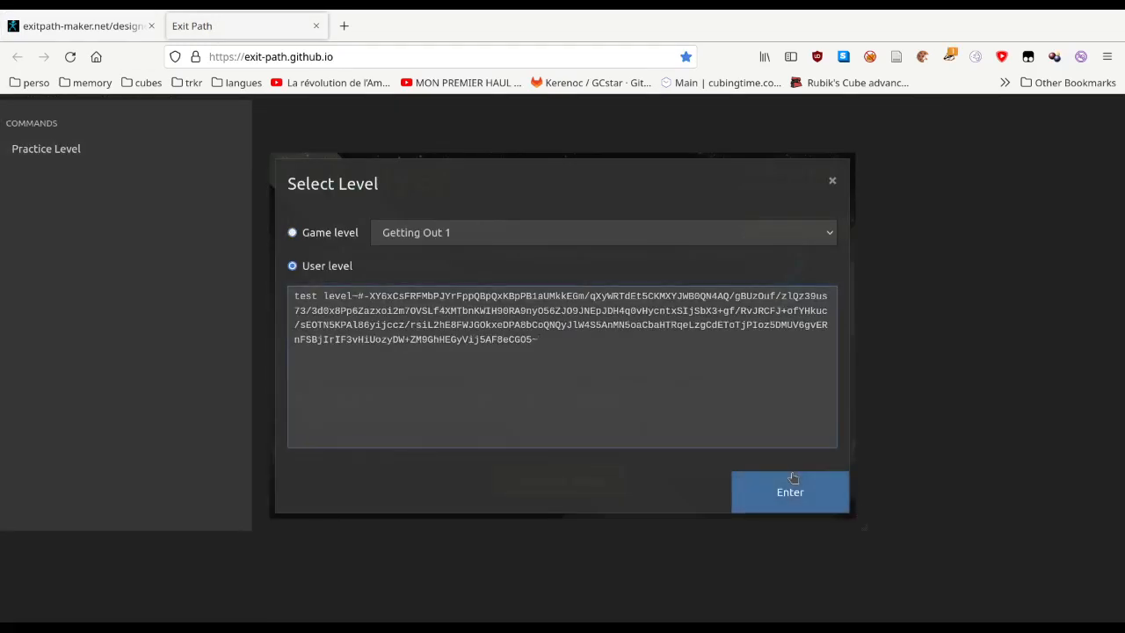
Play the test level to try out the swinging Axe and the Pop Spike, and switch back to the level designer.
{"action": "key", "text": "Right"}
{"action": "key", "text": "Up"}
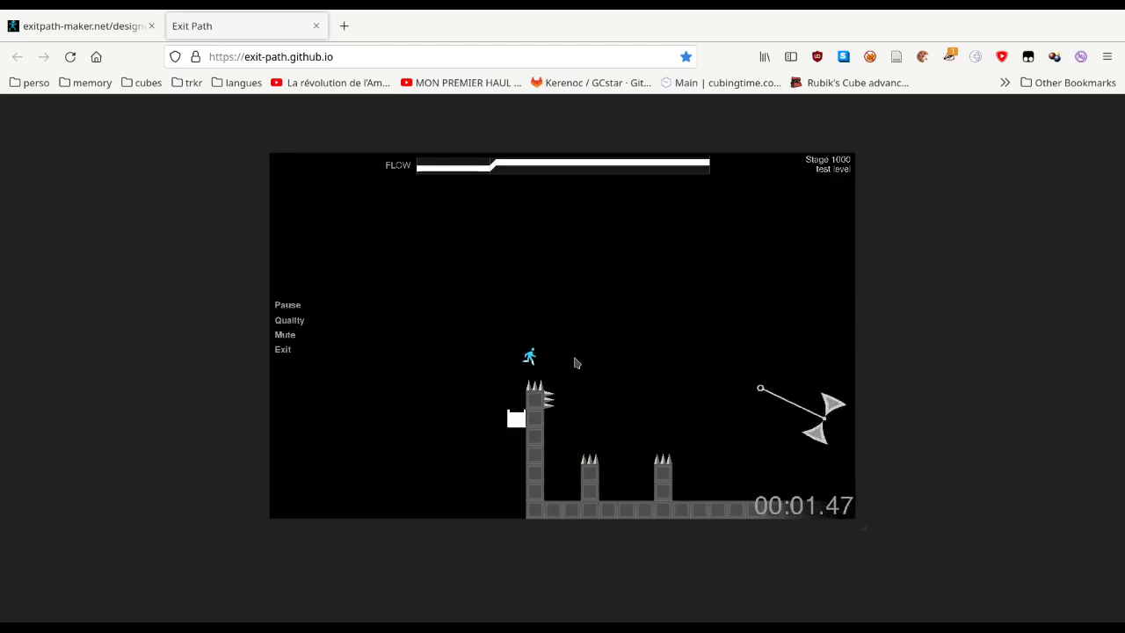
{"action": "key", "text": "Up"}
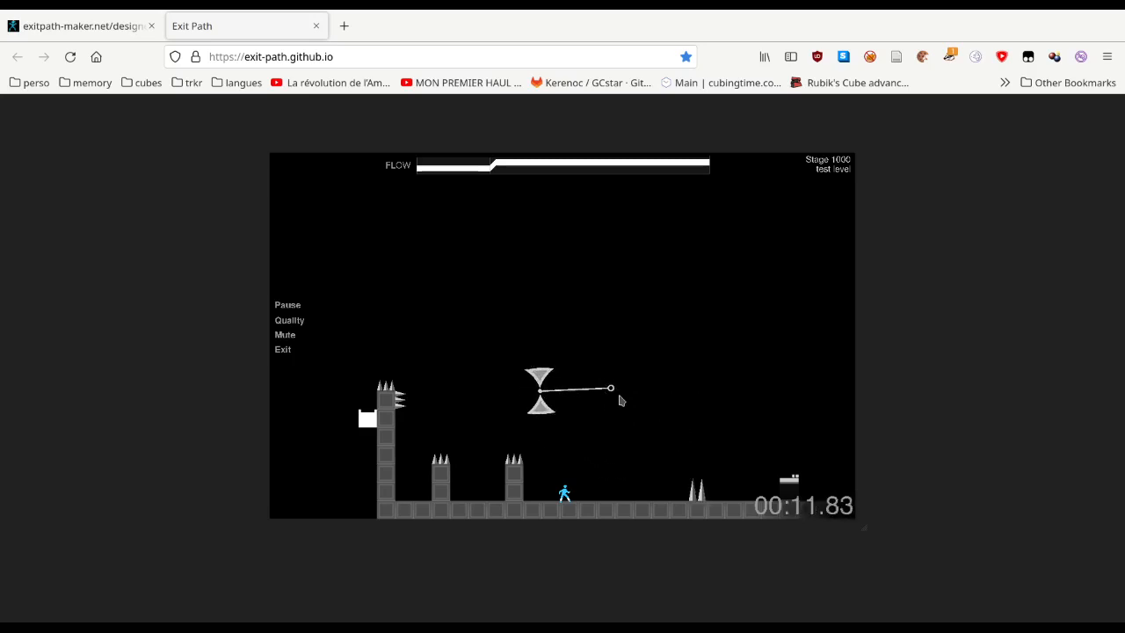
{"action": "key", "text": "Right"}
{"action": "key", "text": "Right"}
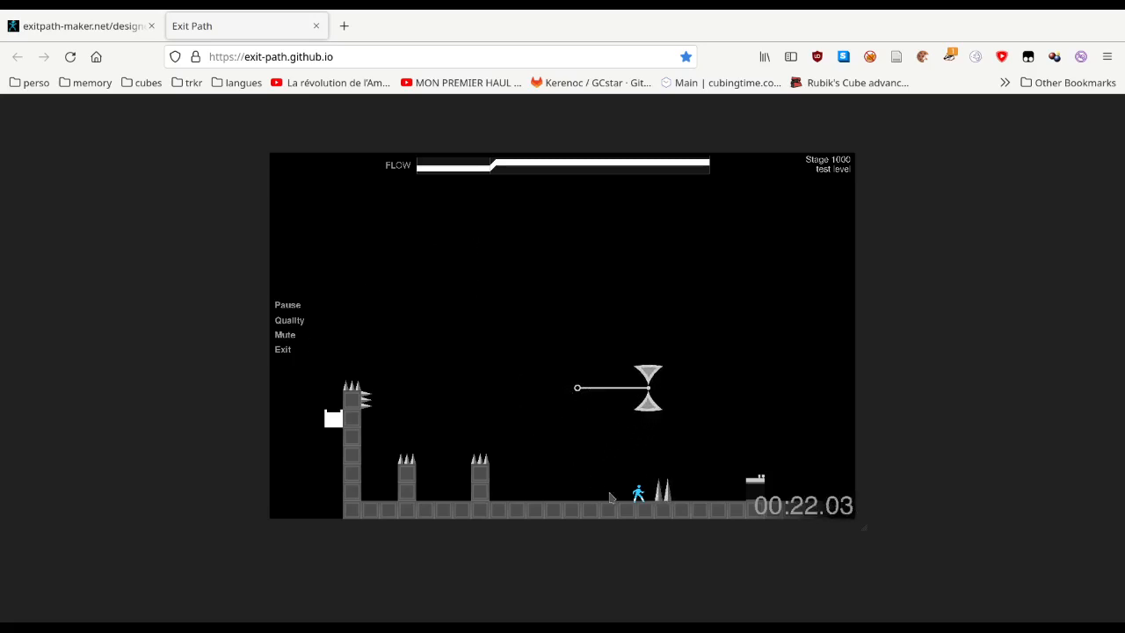
{"action": "key", "text": "Left"}
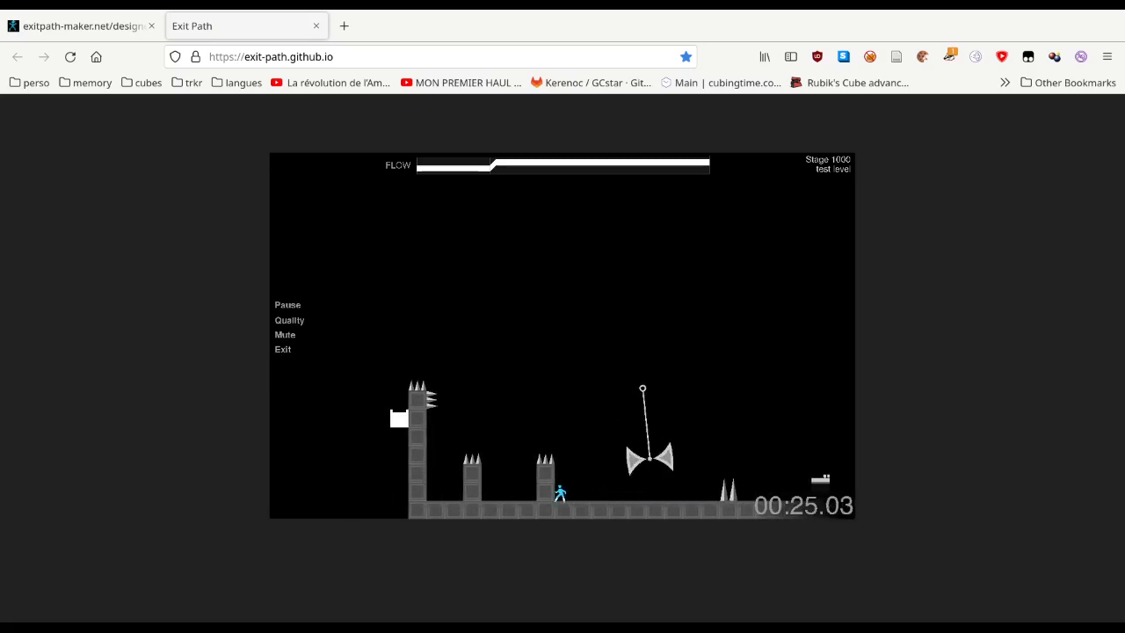
{"action": "left_click", "coordinate": [79, 26]}
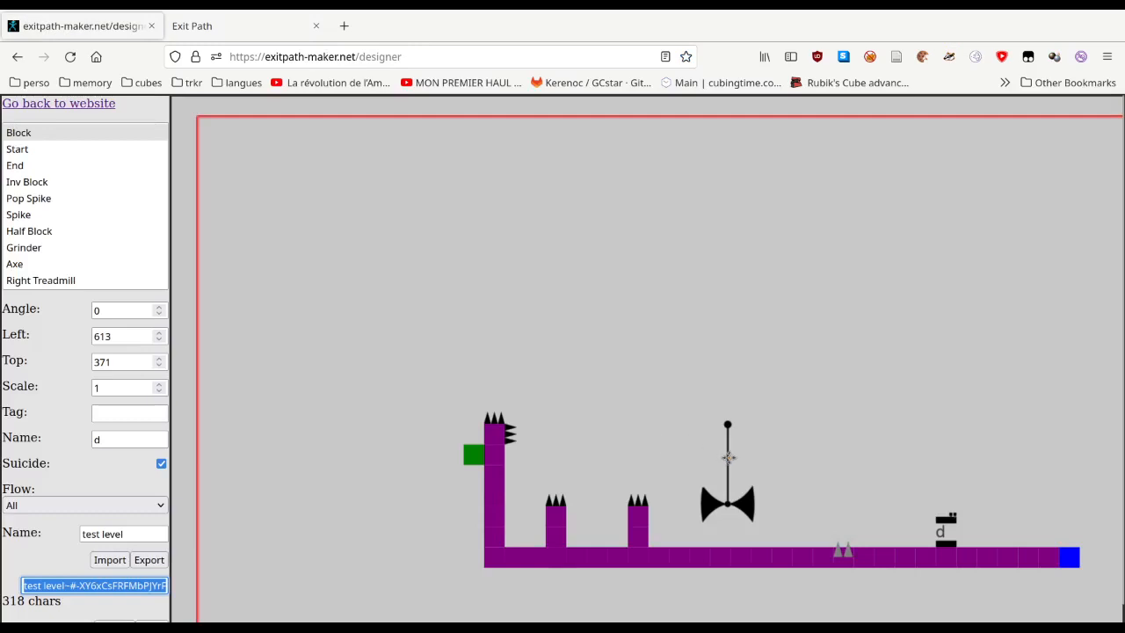
Move the Axe to Left 565, Top 344 and place a copy of it beside it at Left 667, Top 341.
{"action": "left_click_drag", "start_coordinate": [728, 457], "coordinate": [660, 398]}
{"action": "key", "text": "ctrl+v"}
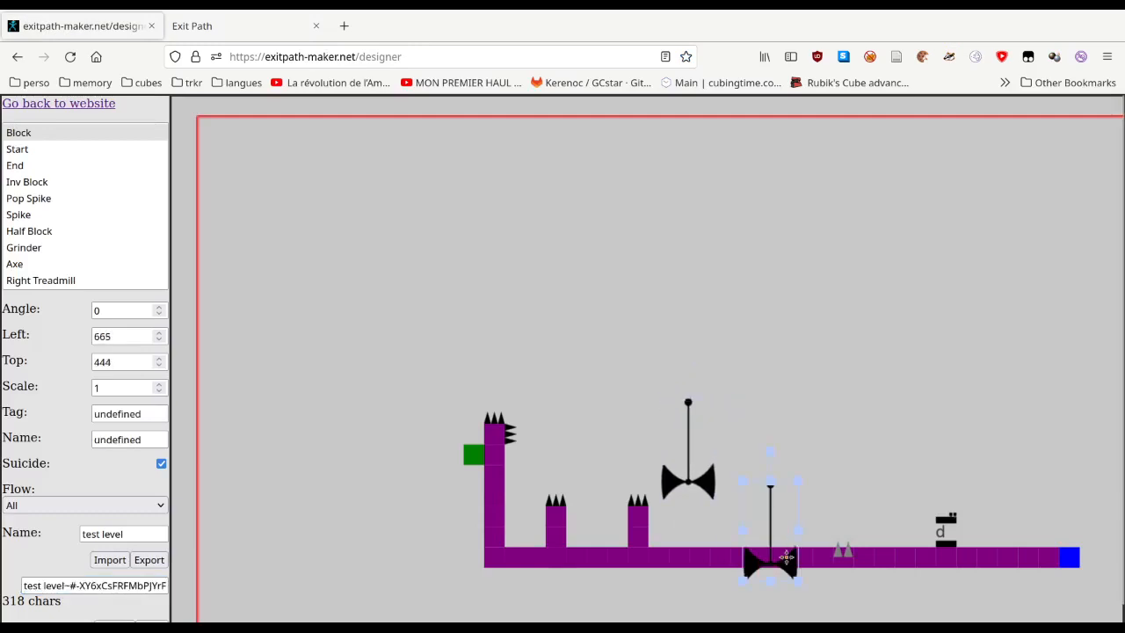
{"action": "left_click_drag", "start_coordinate": [786, 558], "coordinate": [780, 497]}
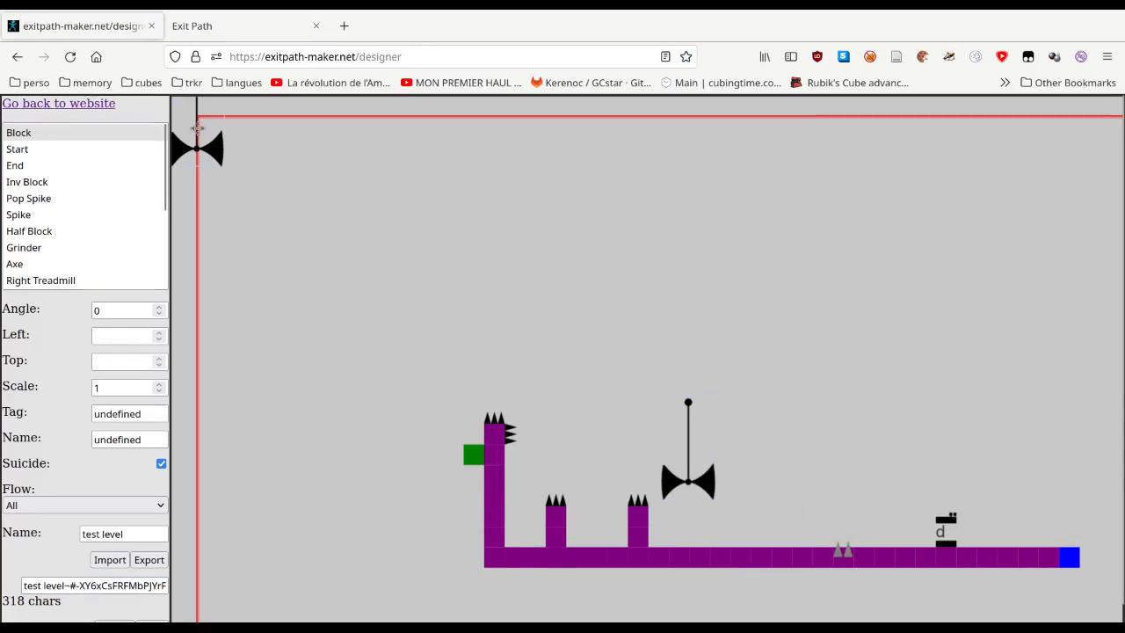
{"action": "left_click_drag", "start_coordinate": [266, 142], "coordinate": [746, 397]}
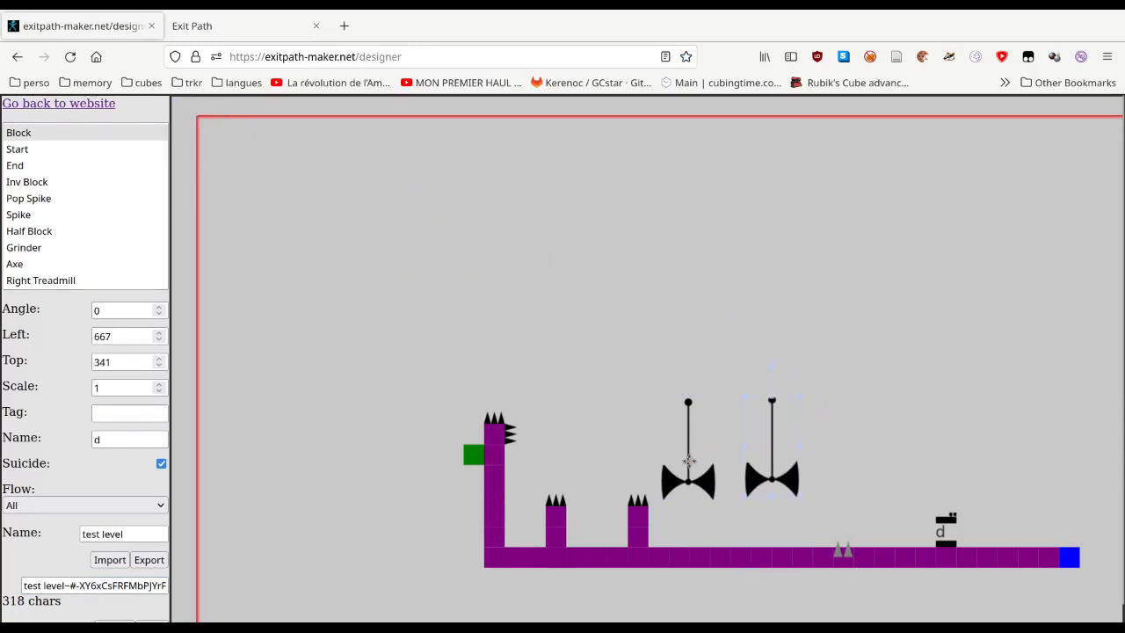
Clear the Name of the first Axe and set the copied Axe's Name to a30.
{"action": "left_click", "coordinate": [688, 462]}
{"action": "left_click", "coordinate": [137, 440]}
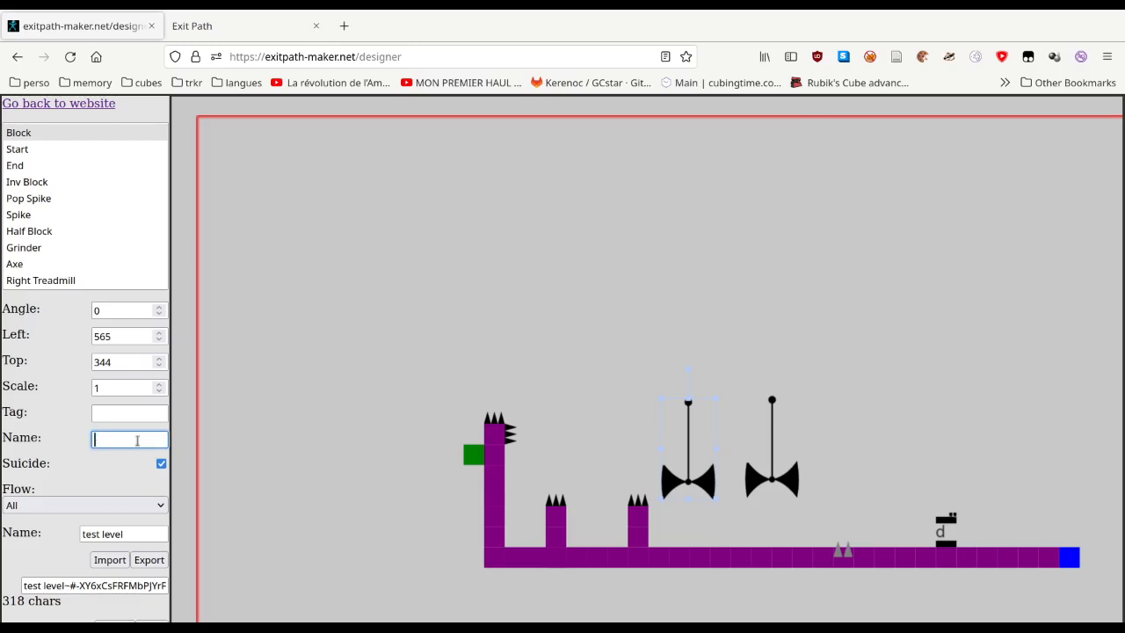
{"action": "left_click", "coordinate": [786, 469]}
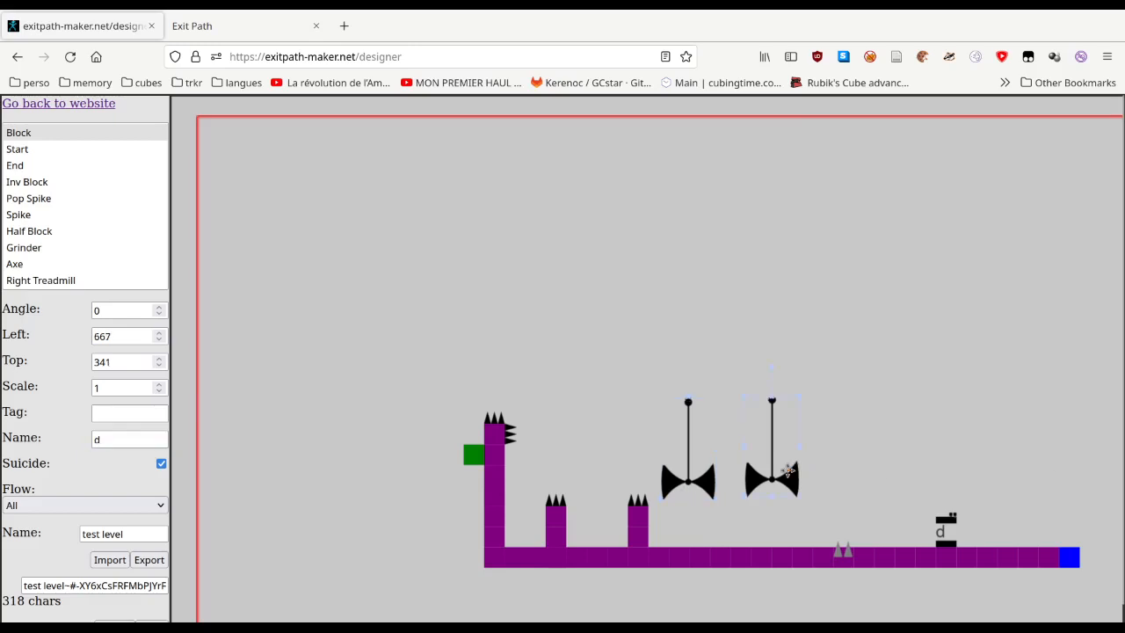
{"action": "double_click", "coordinate": [117, 437]}
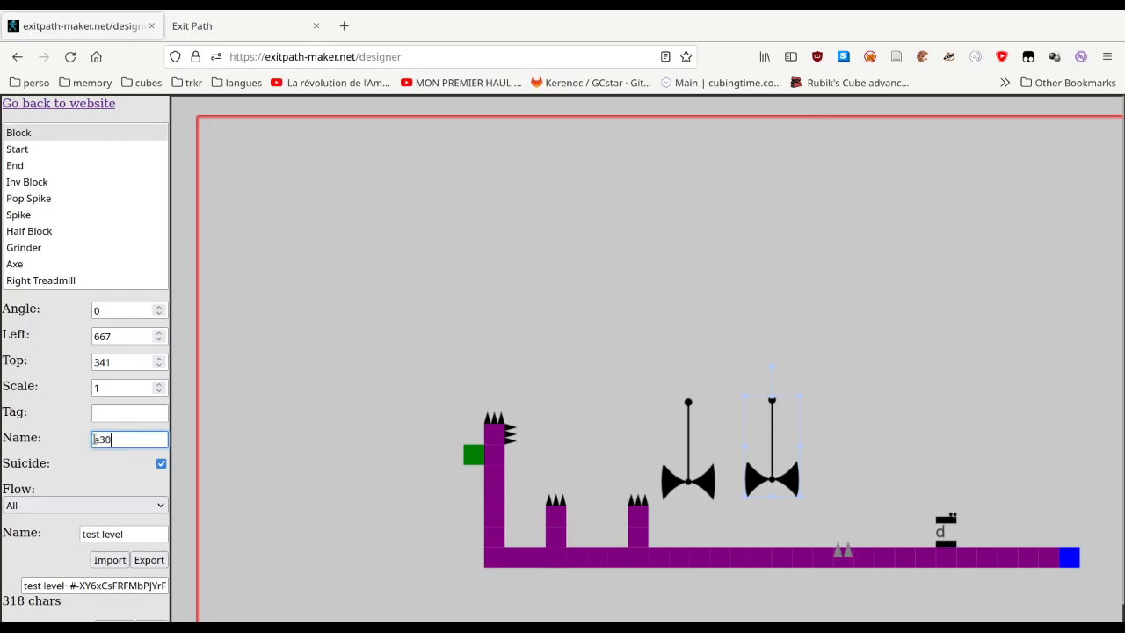
{"action": "left_click_drag", "start_coordinate": [94, 439], "coordinate": [125, 439]}
Copy the Pop Spike and place the copy in the floor at Left 850, Top 500, before the Teleporter.
{"action": "left_click", "coordinate": [843, 549]}
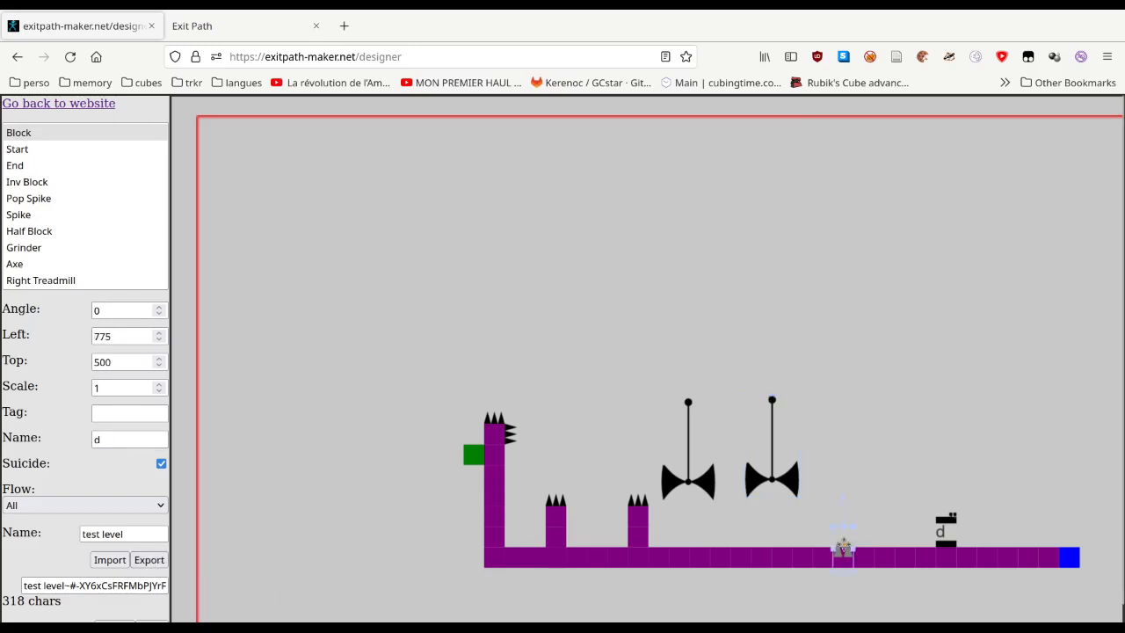
{"action": "left_click", "coordinate": [927, 601]}
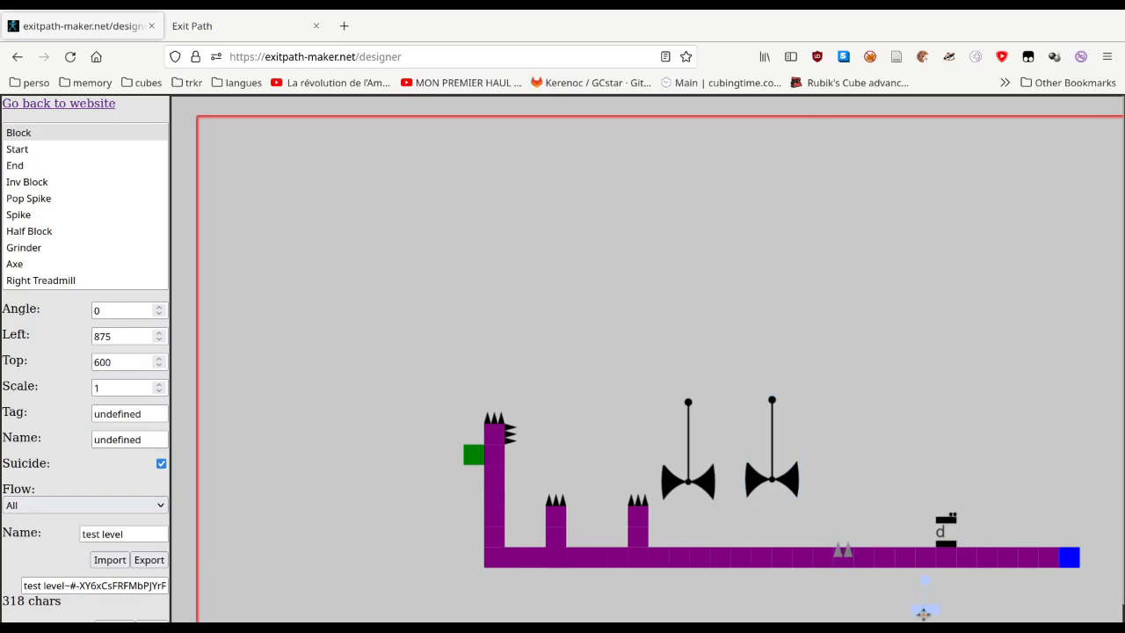
{"action": "mouse_move", "coordinate": [924, 614]}
{"action": "left_mouse_down"}
{"action": "mouse_move", "coordinate": [862, 508]}
{"action": "mouse_move", "coordinate": [934, 595]}
{"action": "left_mouse_up"}
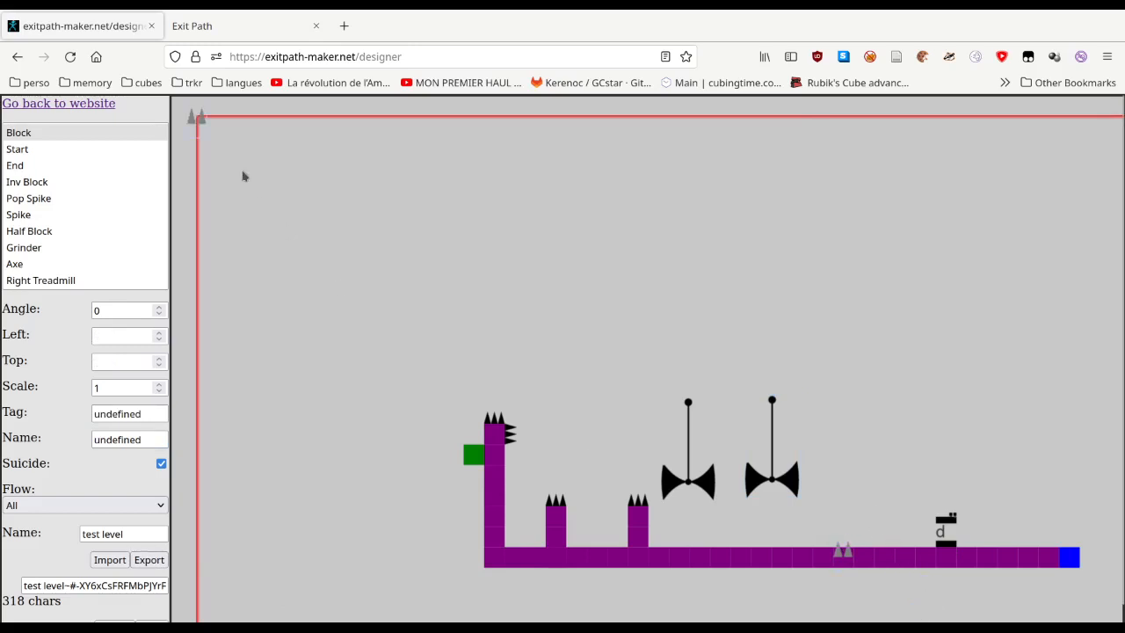
{"action": "left_click_drag", "start_coordinate": [194, 118], "coordinate": [905, 531]}
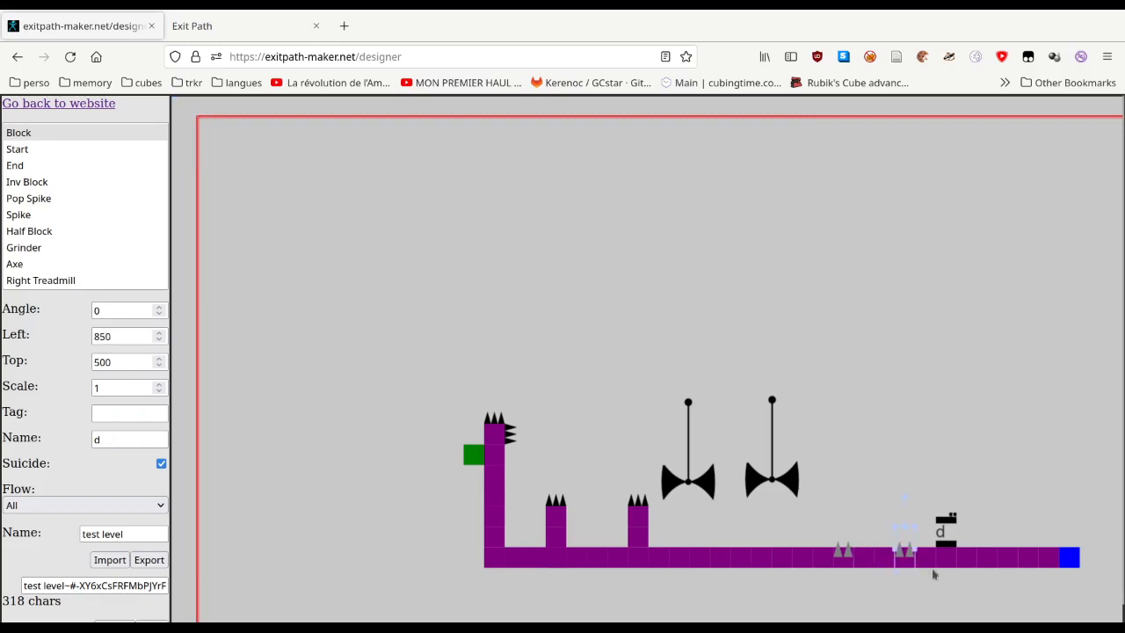
{"action": "key", "text": "Right"}
{"action": "key", "text": "Right"}
{"action": "key", "text": "Right"}
{"action": "key", "text": "Right"}
{"action": "key", "text": "Right"}
{"action": "key", "text": "Right"}
{"action": "key", "text": "Right"}
{"action": "key", "text": "Down"}
{"action": "key", "text": "Down"}
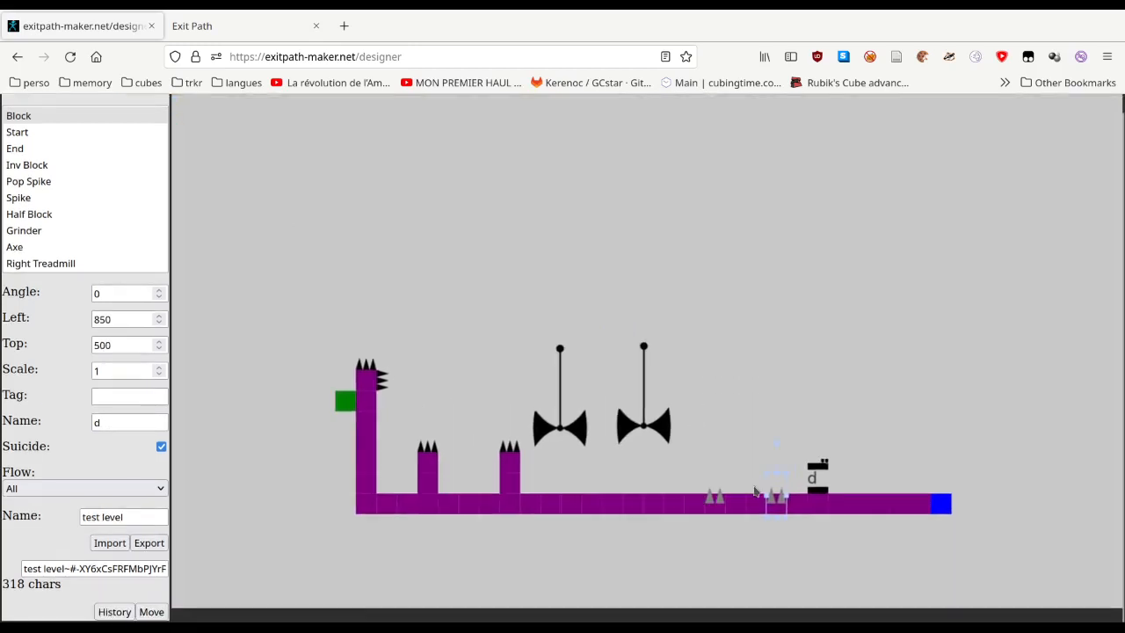
Clear the Name of the first Pop Spike and set the copied Pop Spike's Name to p40.
{"action": "left_click", "coordinate": [716, 501]}
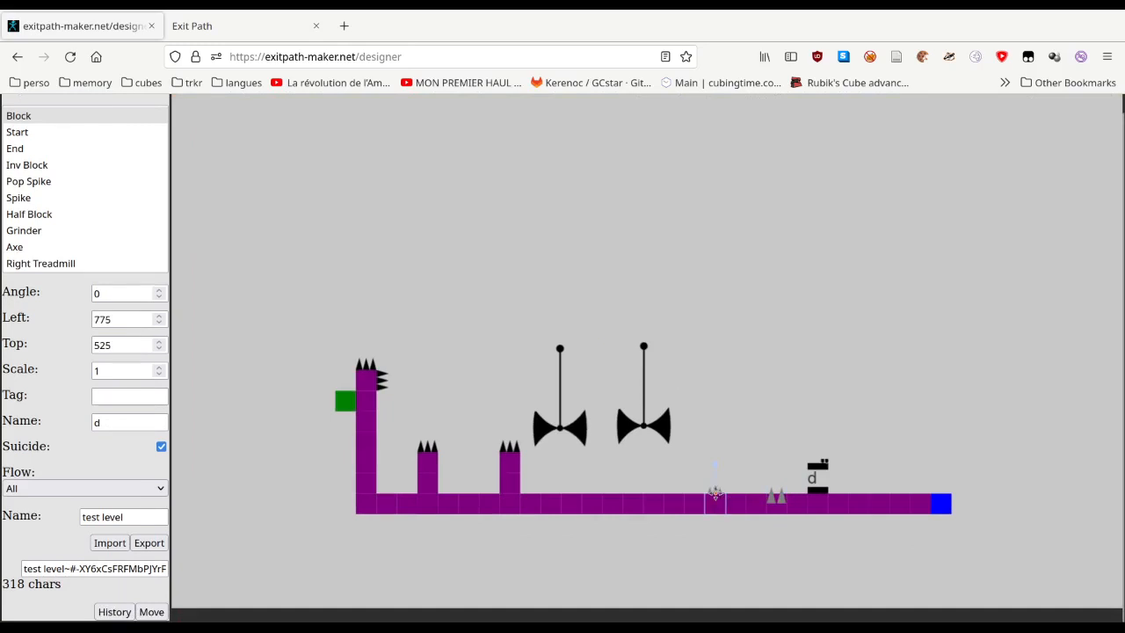
{"action": "left_click_drag", "start_coordinate": [715, 493], "coordinate": [714, 487]}
{"action": "left_click", "coordinate": [130, 423]}
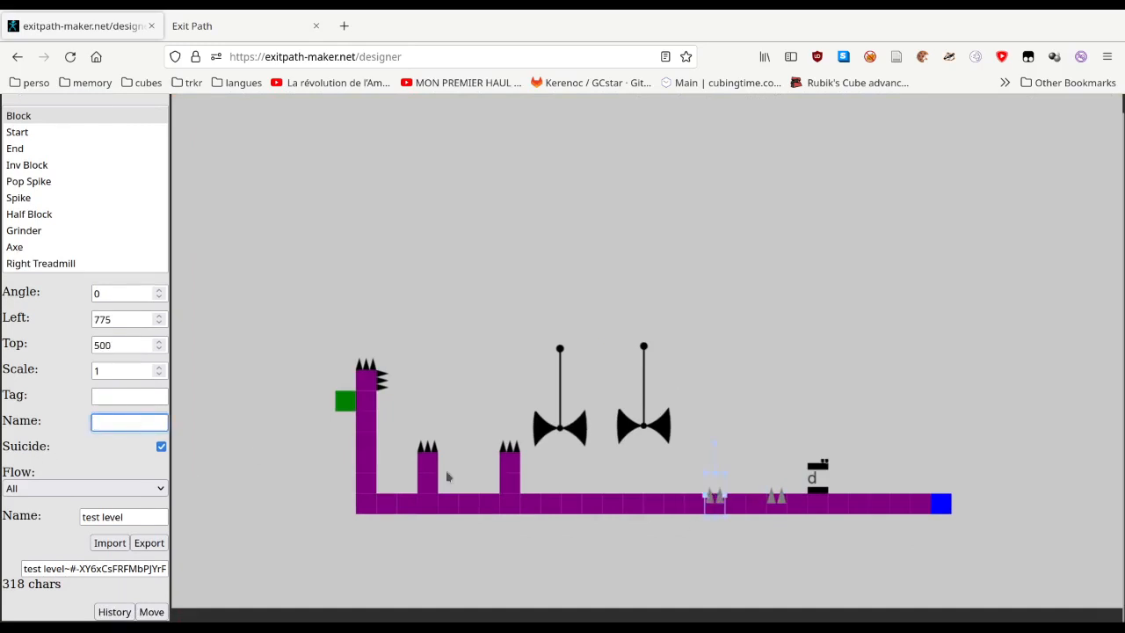
{"action": "left_click", "coordinate": [777, 495]}
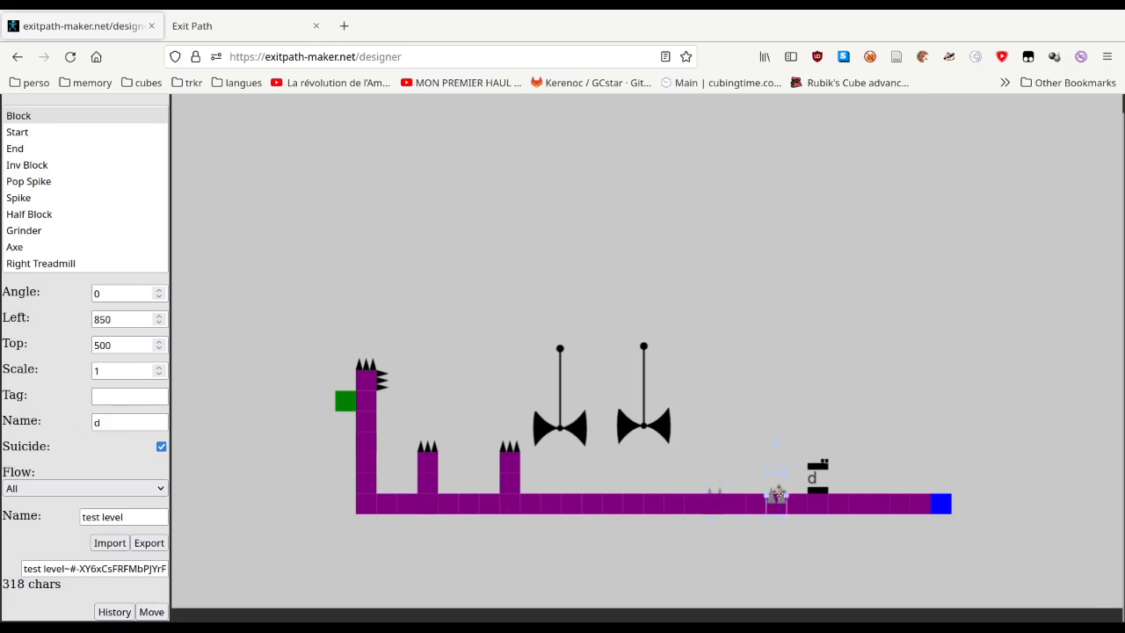
{"action": "double_click", "coordinate": [135, 421]}
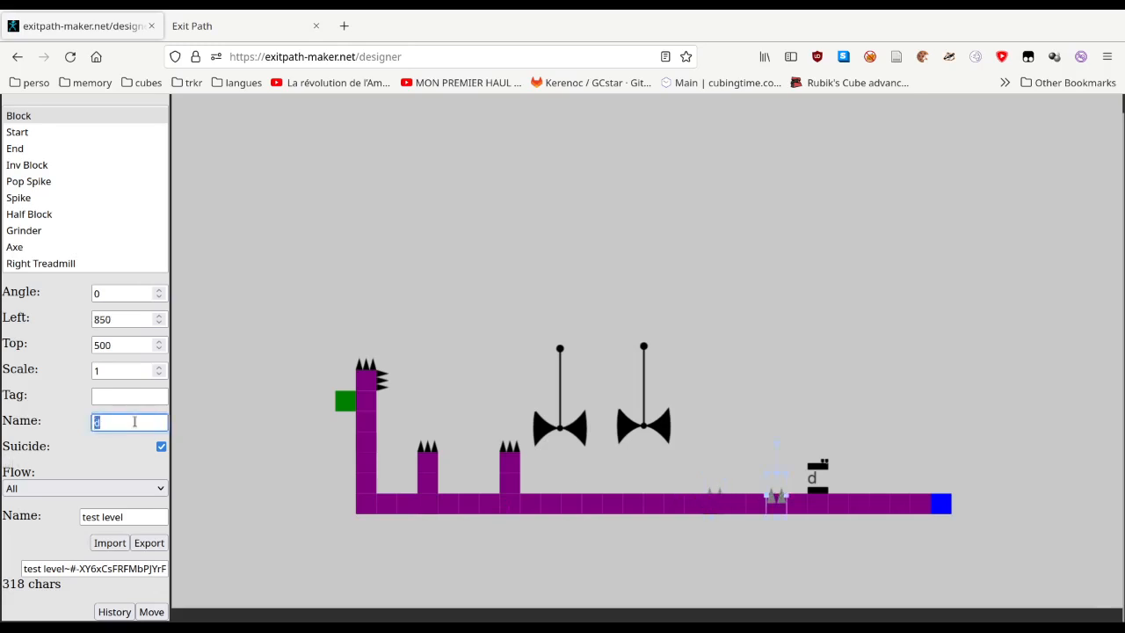
{"action": "type", "text": "p40"}
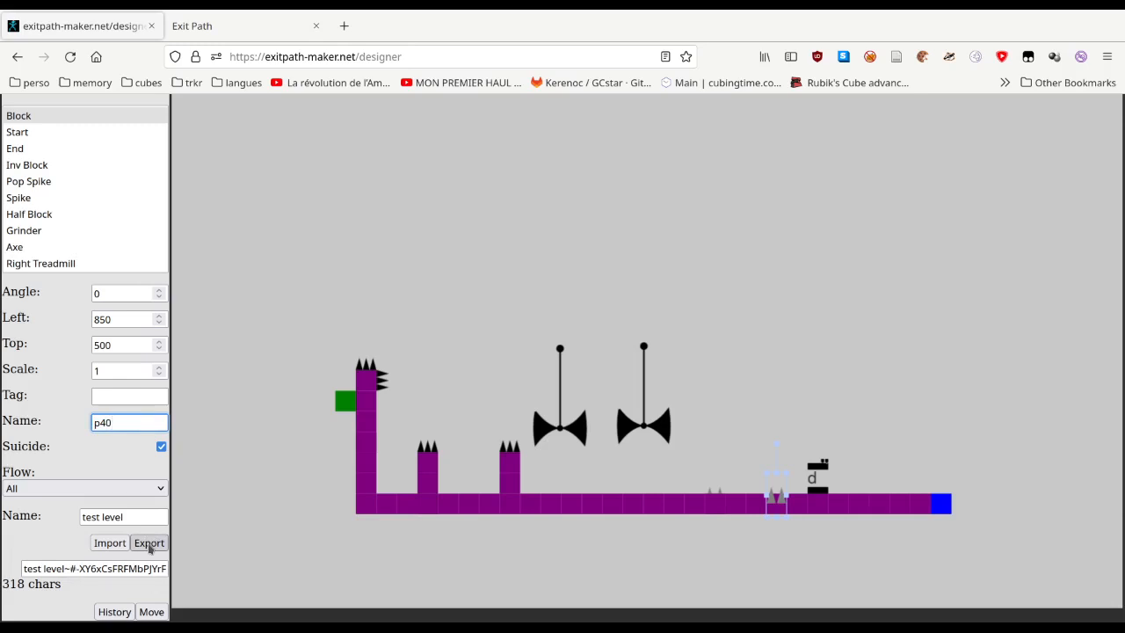
Export the level with the two Pop Spikes and select the resulting level code.
{"action": "key", "text": "ctrl+a"}
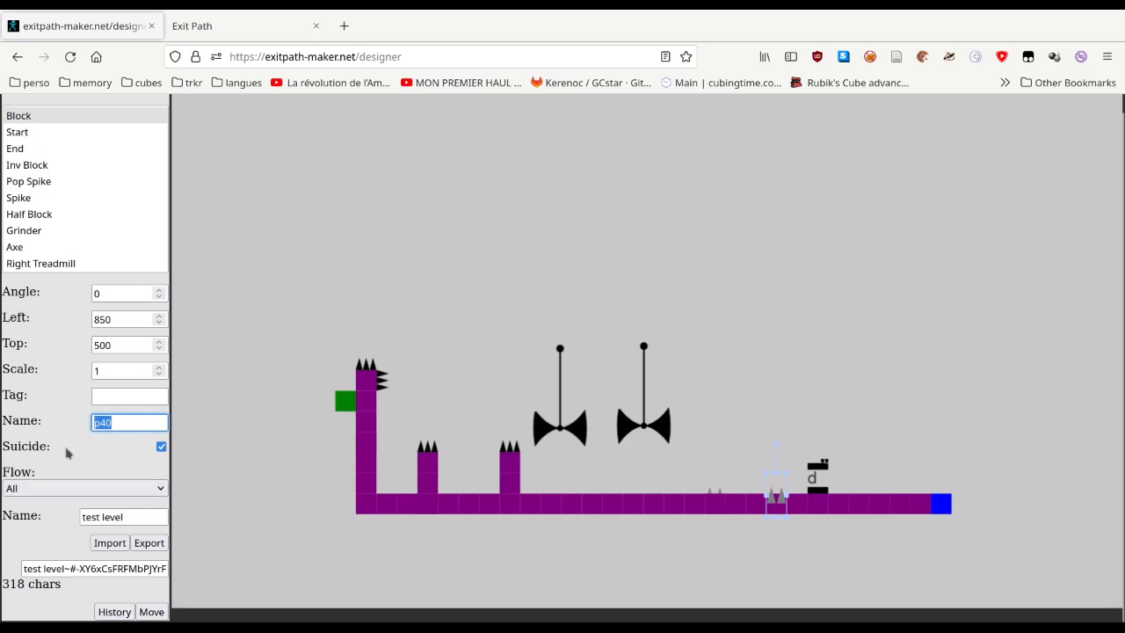
{"action": "left_click", "coordinate": [150, 543]}
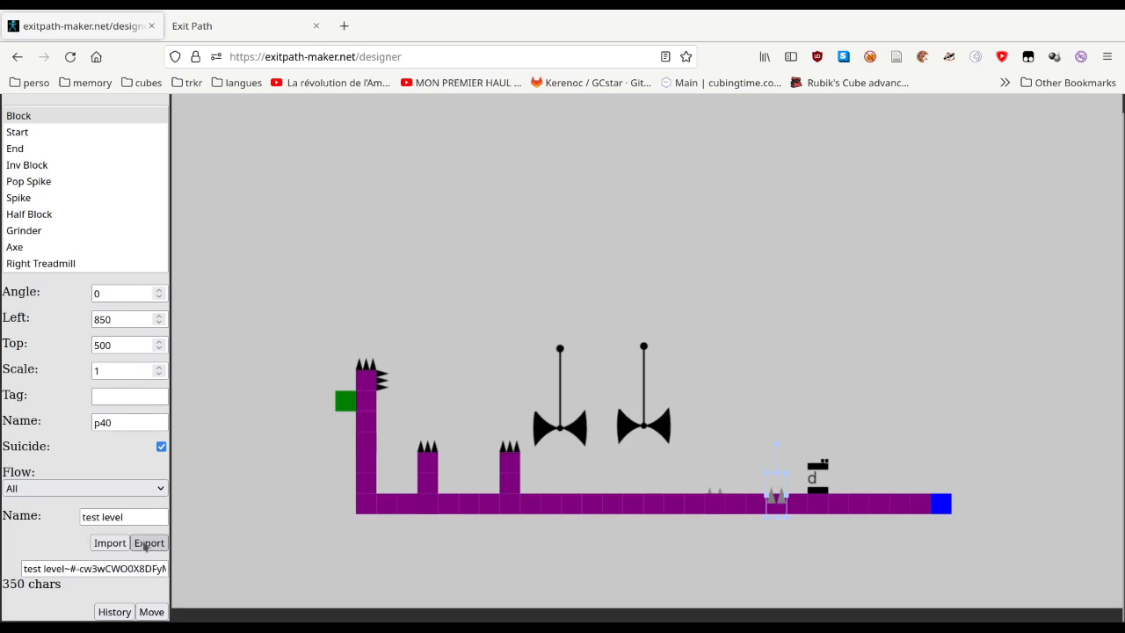
{"action": "triple_click", "coordinate": [107, 569]}
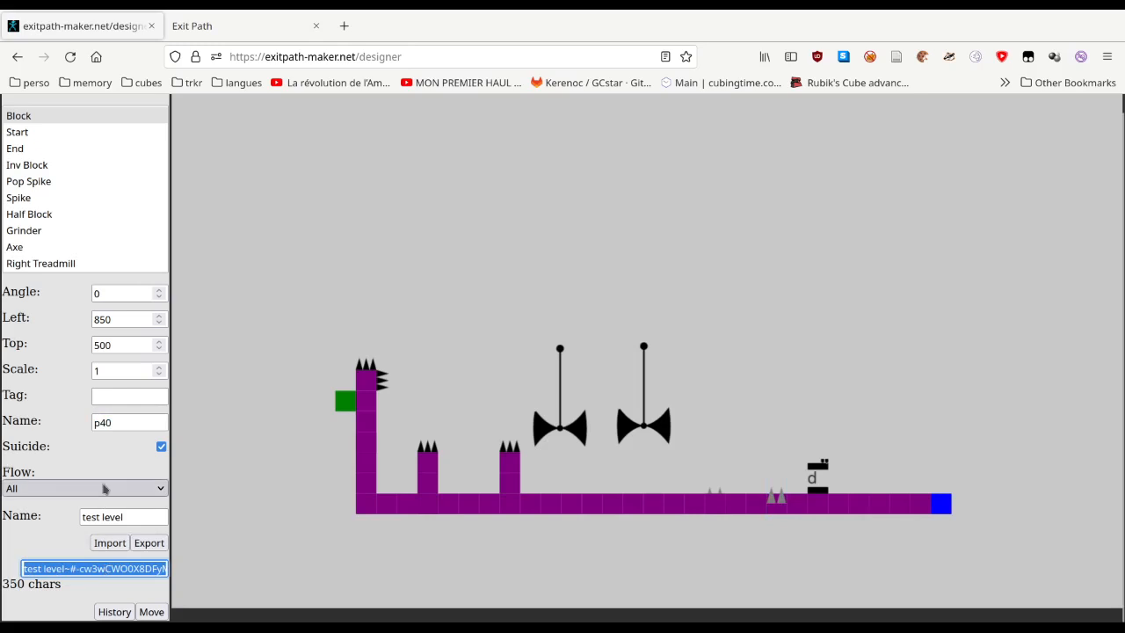
Set the existing Teleporter's Name to ta1.
{"action": "left_click", "coordinate": [816, 475]}
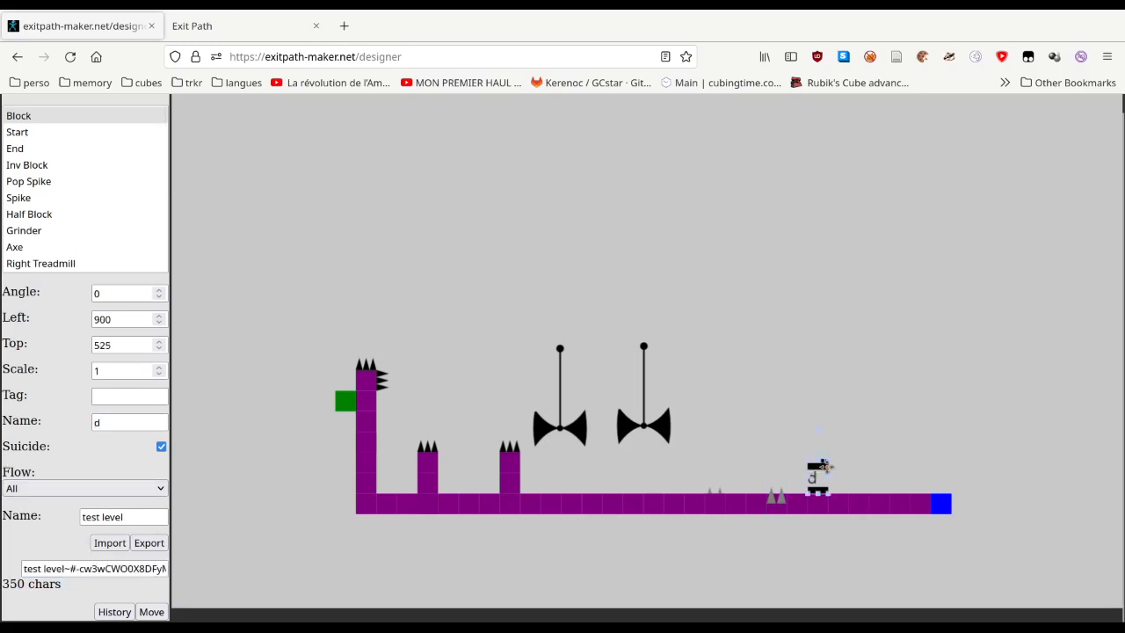
{"action": "double_click", "coordinate": [126, 420]}
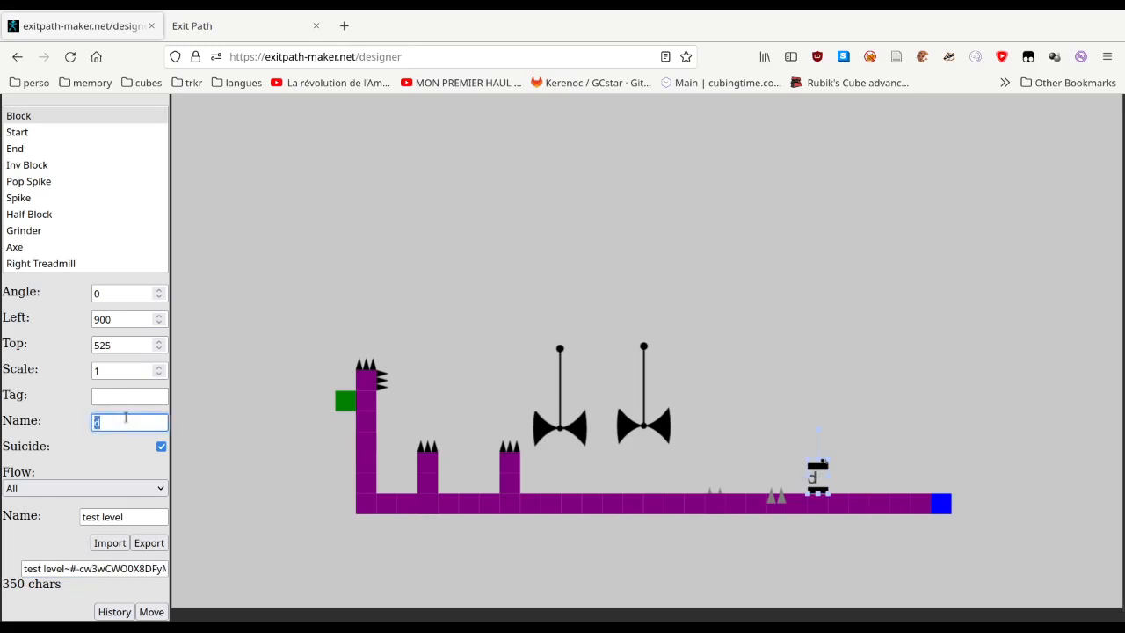
{"action": "type", "text": "ta1"}
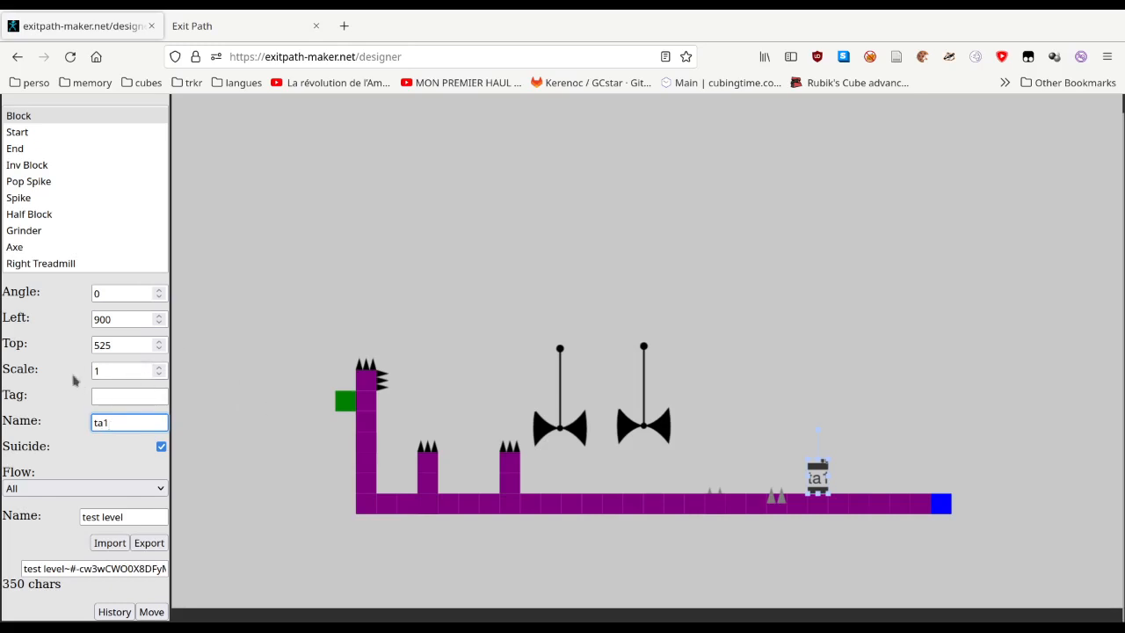
Add a second Teleporter near the end block at Left 1000, Top 525 and name it ta2.
{"action": "scroll", "coordinate": [18, 217], "scroll_direction": "down", "scroll_amount": 3}
{"action": "left_click", "coordinate": [27, 232]}
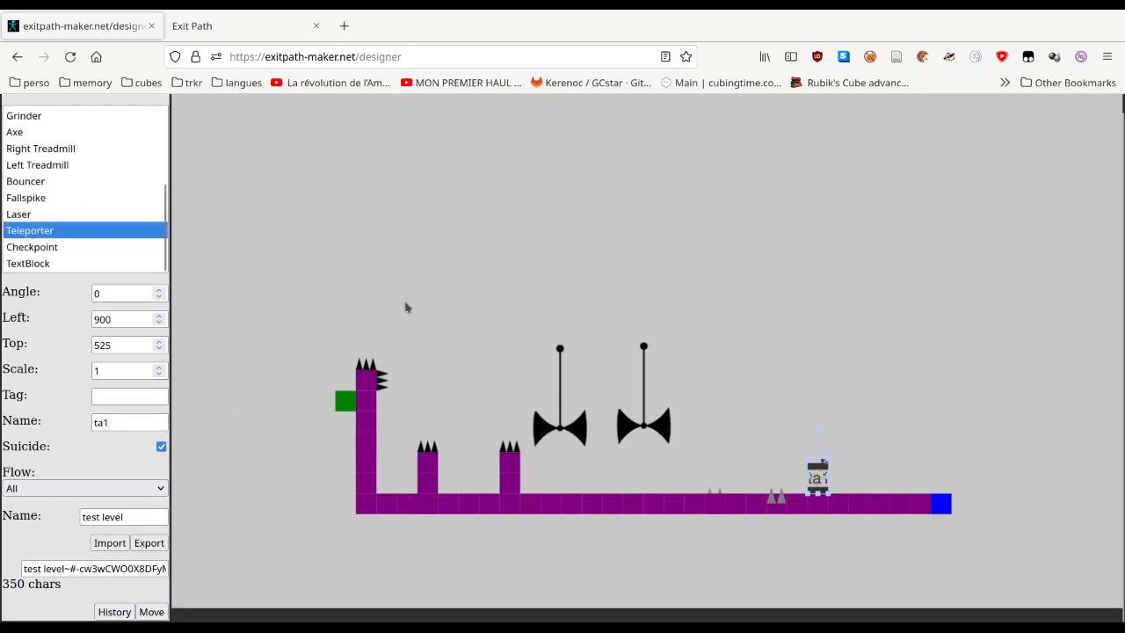
{"action": "left_click", "coordinate": [901, 484]}
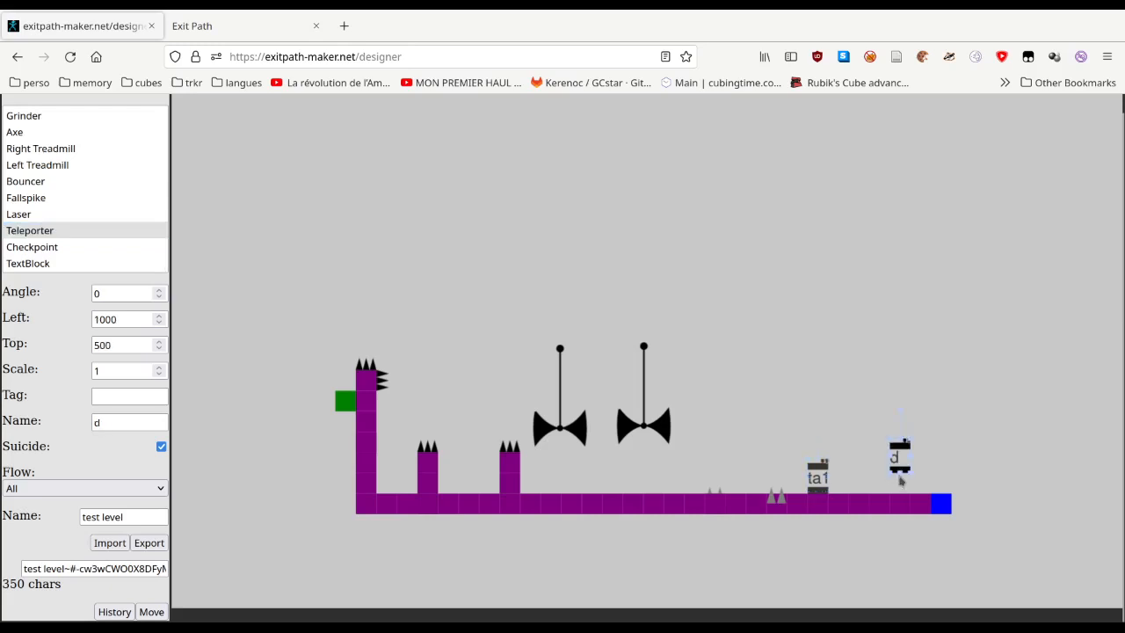
{"action": "left_click_drag", "start_coordinate": [897, 458], "coordinate": [898, 501]}
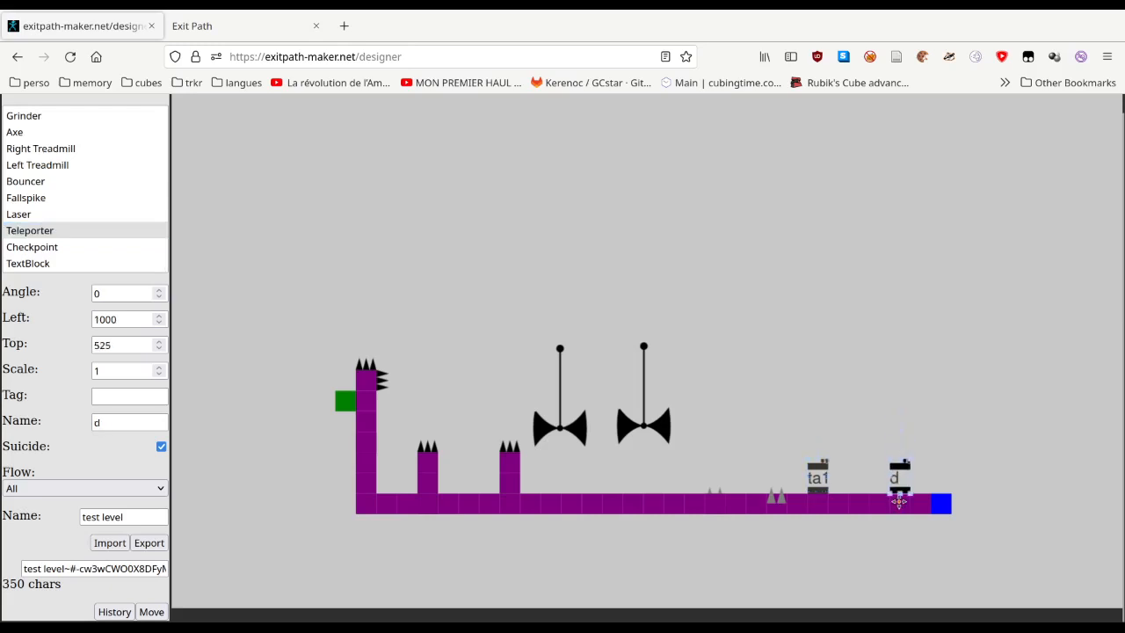
{"action": "double_click", "coordinate": [130, 423]}
{"action": "type", "text": "t"}
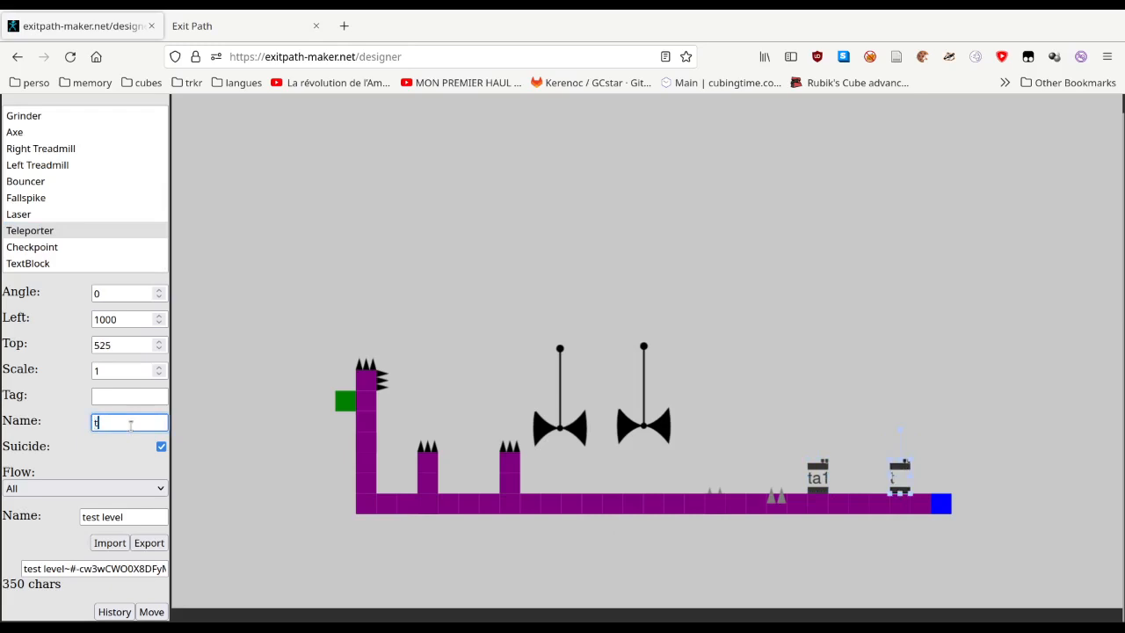
{"action": "type", "text": "a2"}
{"action": "left_click", "coordinate": [817, 477]}
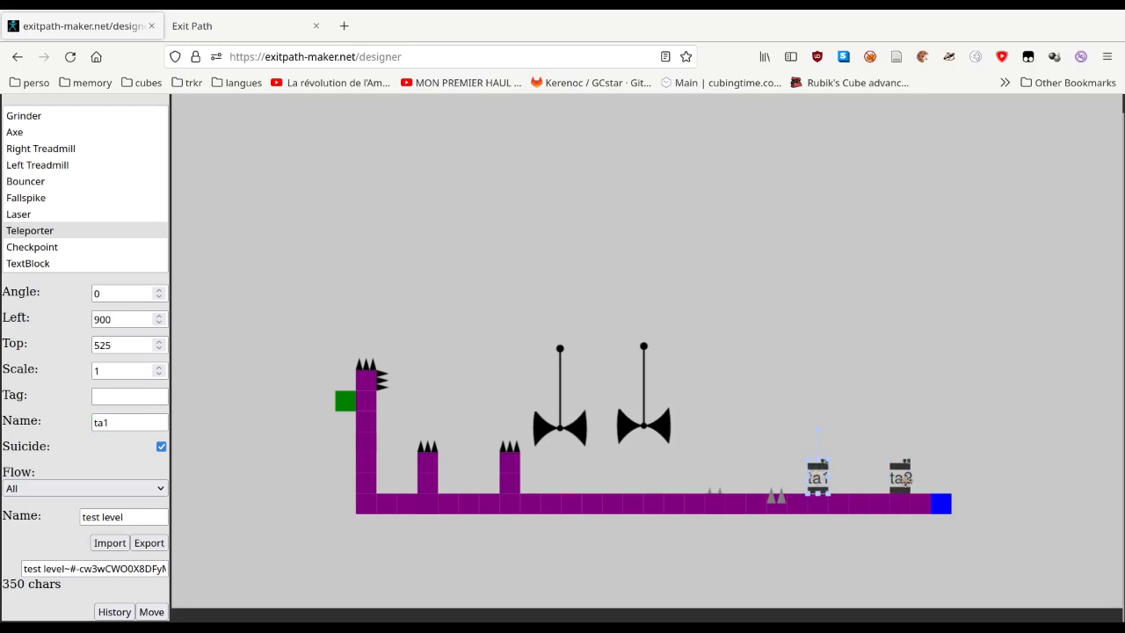
{"action": "left_click", "coordinate": [902, 477]}
Add a TextBlock above the two Teleporters at Left 935, Top 426 and set its Tag to hello.
{"action": "left_click", "coordinate": [32, 247]}
{"action": "left_click", "coordinate": [28, 263]}
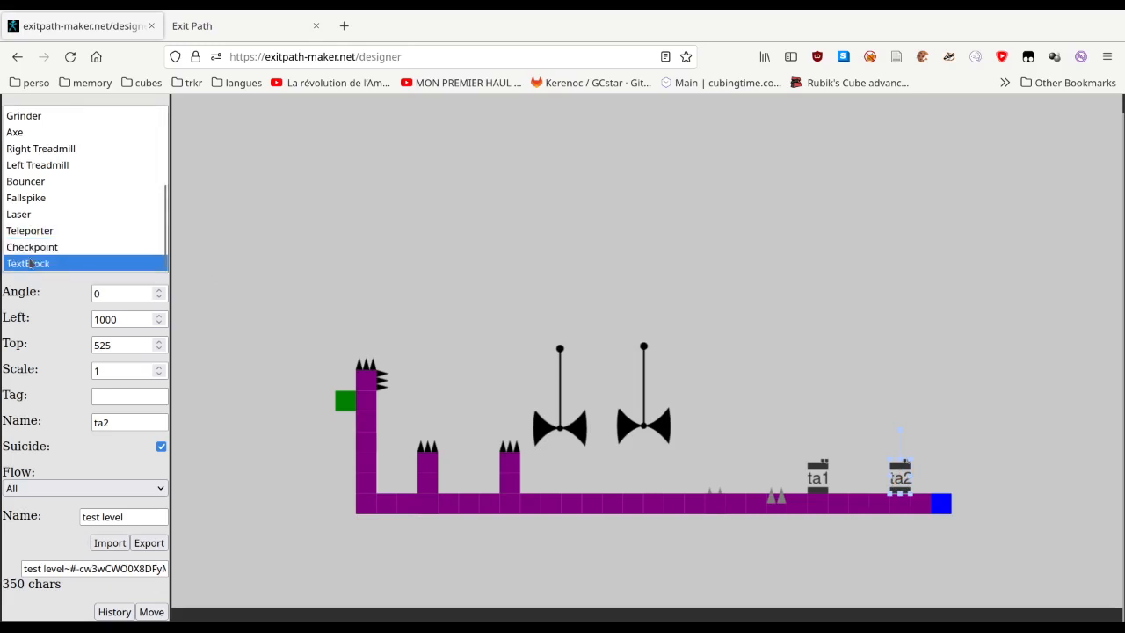
{"action": "left_click", "coordinate": [853, 479]}
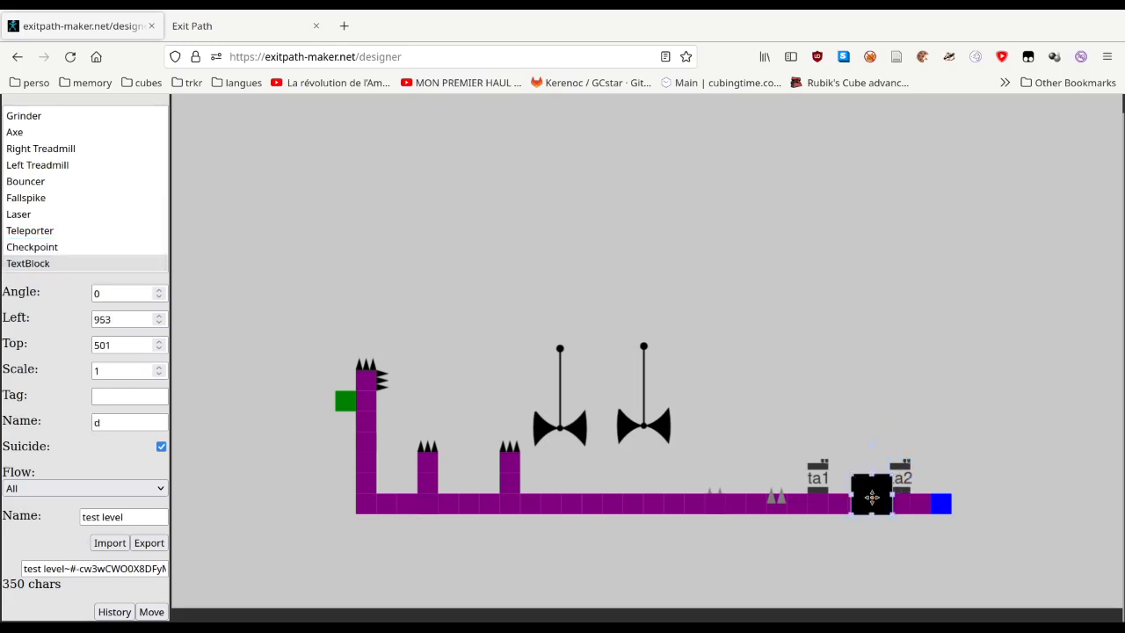
{"action": "left_click_drag", "start_coordinate": [872, 497], "coordinate": [857, 431]}
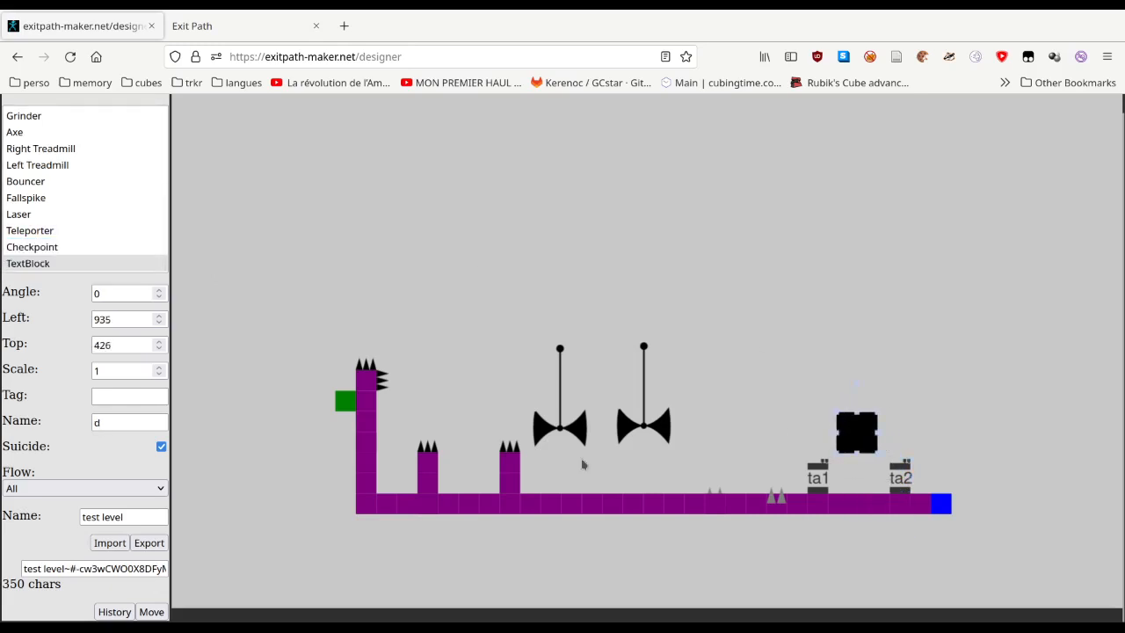
{"action": "left_click", "coordinate": [122, 395]}
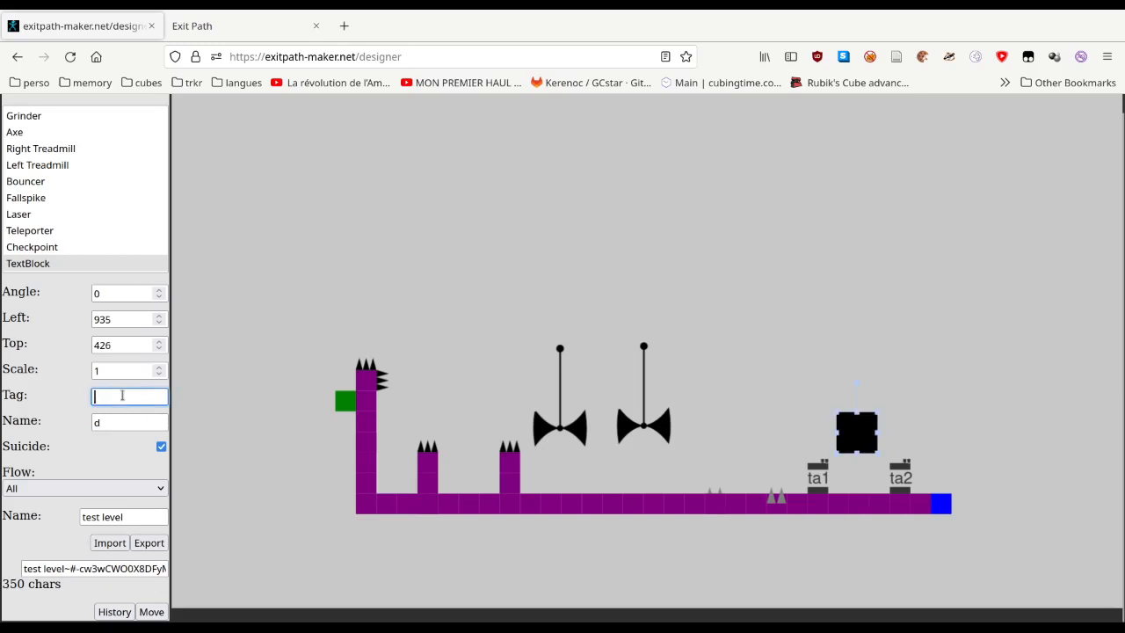
{"action": "type", "text": "hello"}
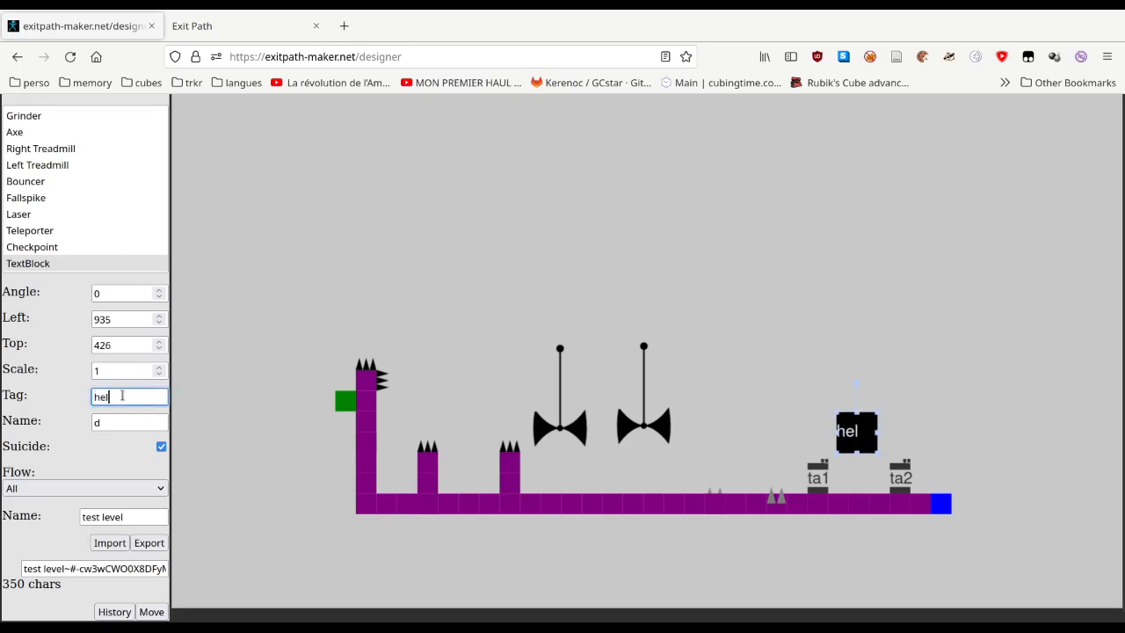
Export the updated test level code and, after exiting the running level in the Exit Path game, load it as a User level.
{"action": "left_click", "coordinate": [145, 543]}
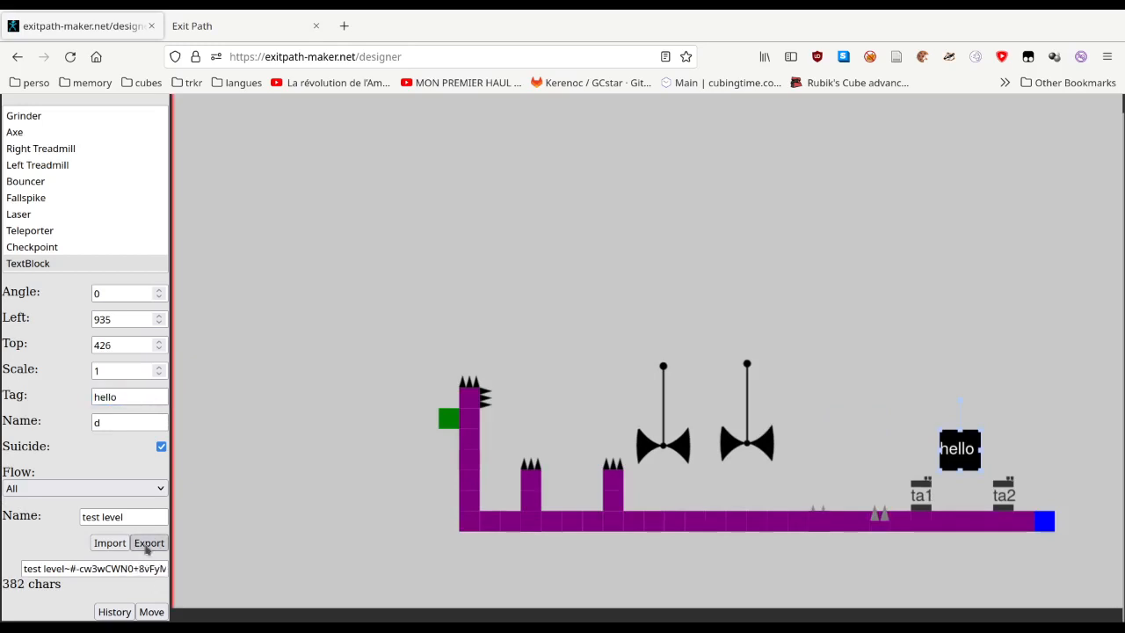
{"action": "triple_click", "coordinate": [136, 569]}
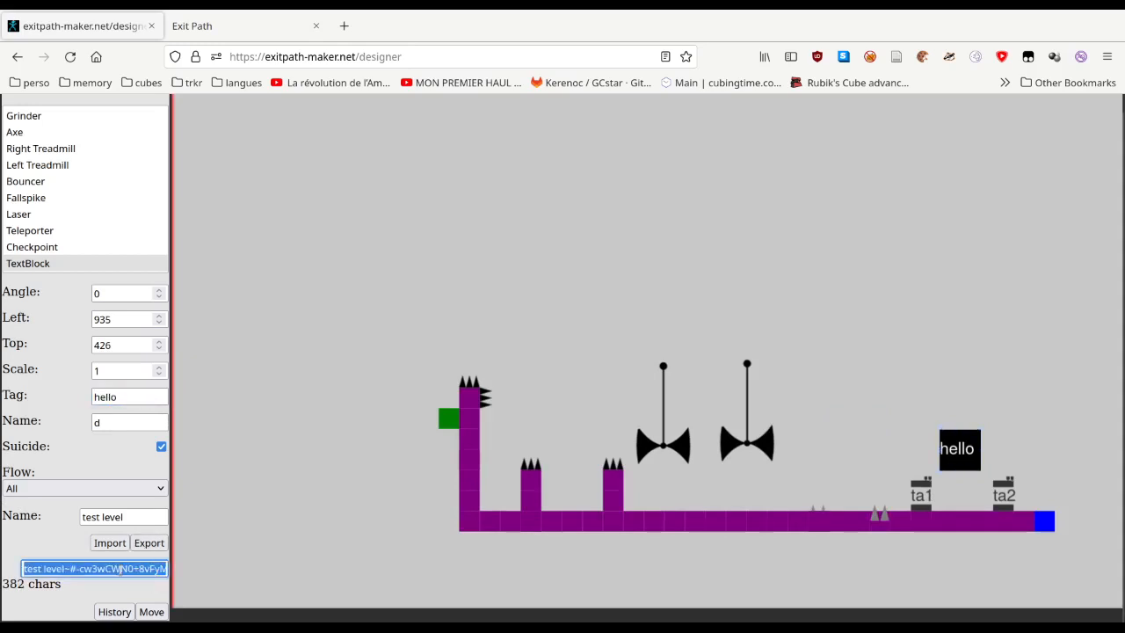
{"action": "left_click", "coordinate": [233, 20]}
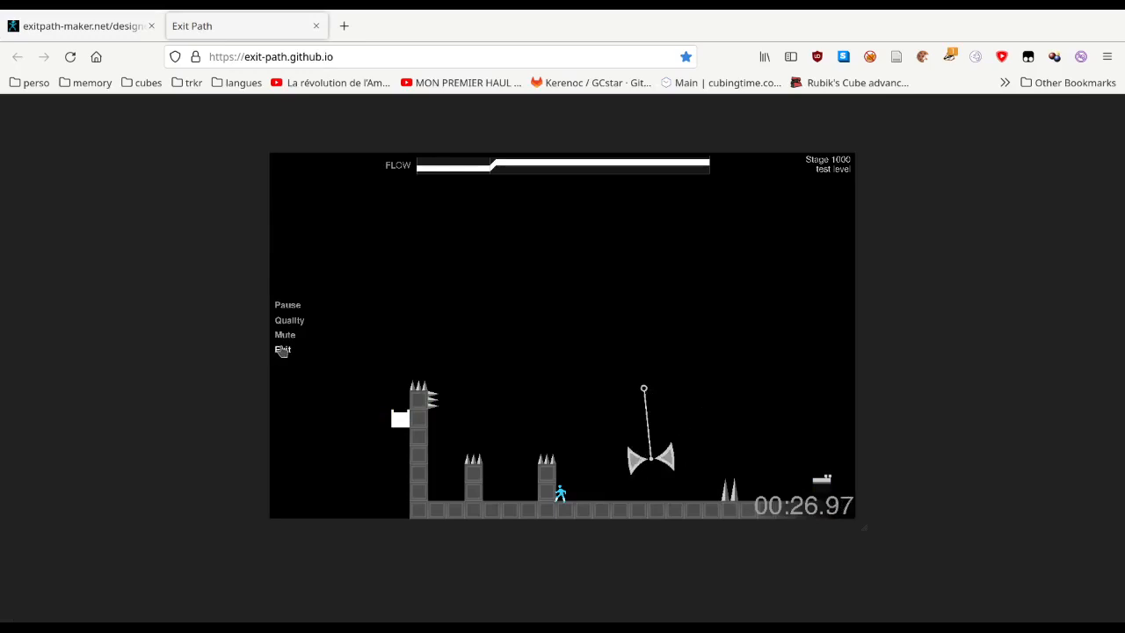
{"action": "left_click", "coordinate": [281, 350]}
{"action": "left_click", "coordinate": [65, 146]}
{"action": "left_click", "coordinate": [566, 399]}
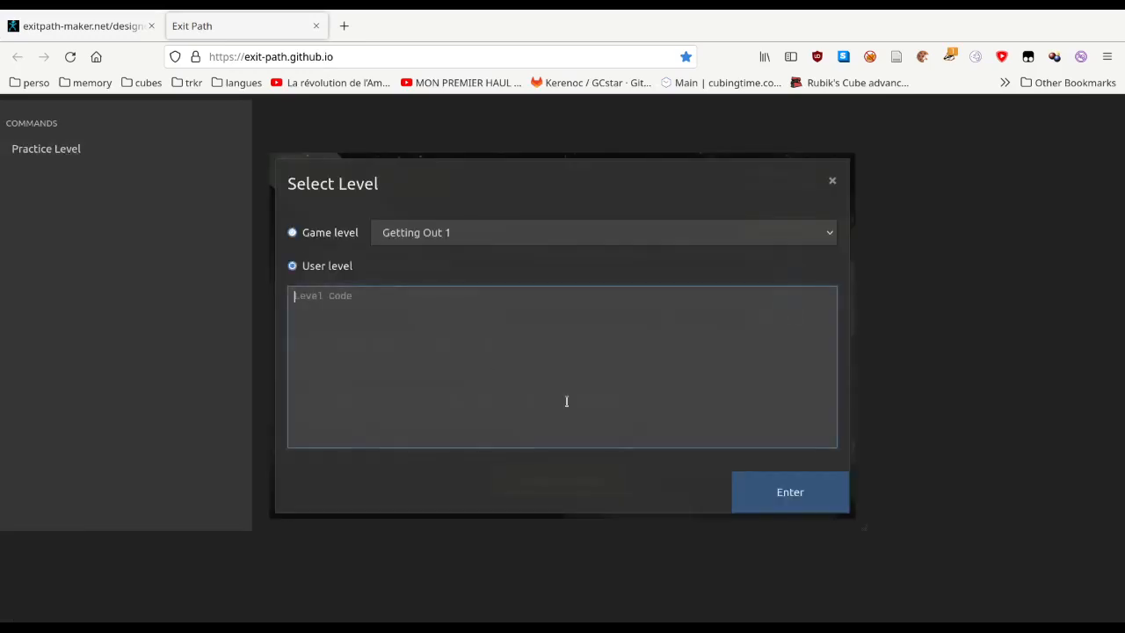
{"action": "type", "text": "test level~#-cw3wCWN0+8vFyMDAUFe7QZWBocEeiPeD2GZAMSaGhkXODAwnnBkZHJpdGByYXZgZGNaDRSCMht3ObBCR9c5tIFNAUiBRqLqH6IyGtzCRX1AG2FCgDqjpJ2AiV9AZQDOgIm9hIr+gDCABleKEMg7wIzkXaATEHLClIAbQCDaIyEMgA6Qd7EIQA+xCsAhIsYMMzGQlmMkaMJP1oQwHU5gaa5gaR5gaD5gaP5iaEJiUGExxFEwkEaY4HaY4F6amGMzgZGBw4AW6bI0zKwPYEqAb+ZlLEg1nKabADKmCMhQaIFqYE40NGA6oAT22ypmVucDEAOwEsOegzgSZYDRLsRbMEWTNSM3JyWc4kAlUdNUZAEoudCM=~"}
{"action": "left_click", "coordinate": [767, 488]}
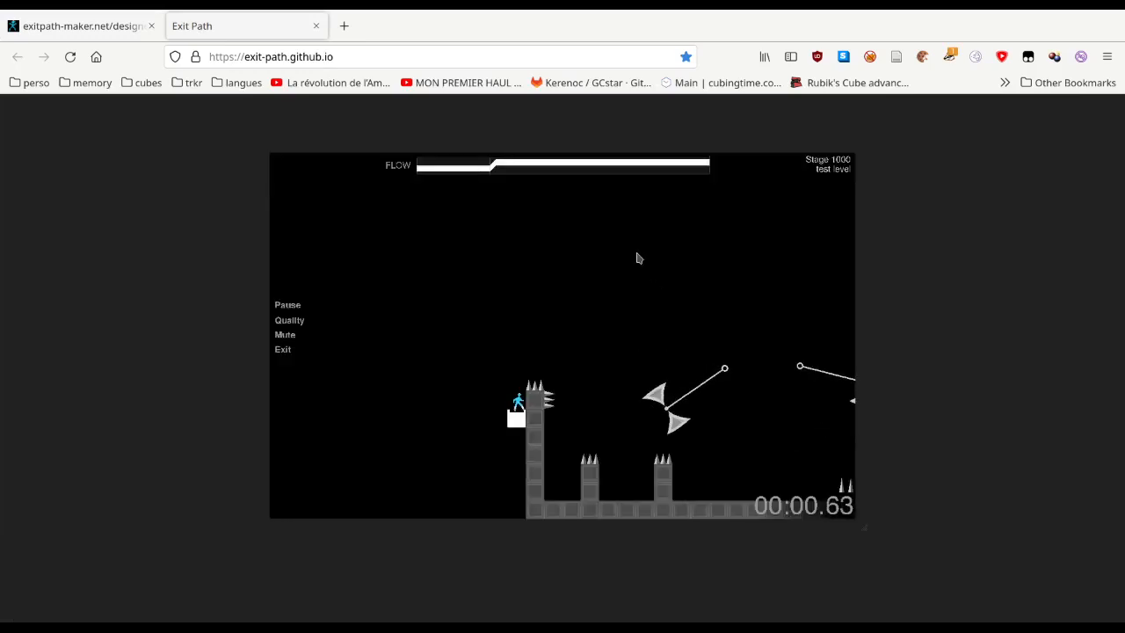
Playtest the level from the start, clearing the spiked wall and columns, running beneath the swinging axes and crossing the first pop spikes.
{"action": "key", "text": "Right"}
{"action": "key", "text": "Up"}
{"action": "key", "text": "Up"}
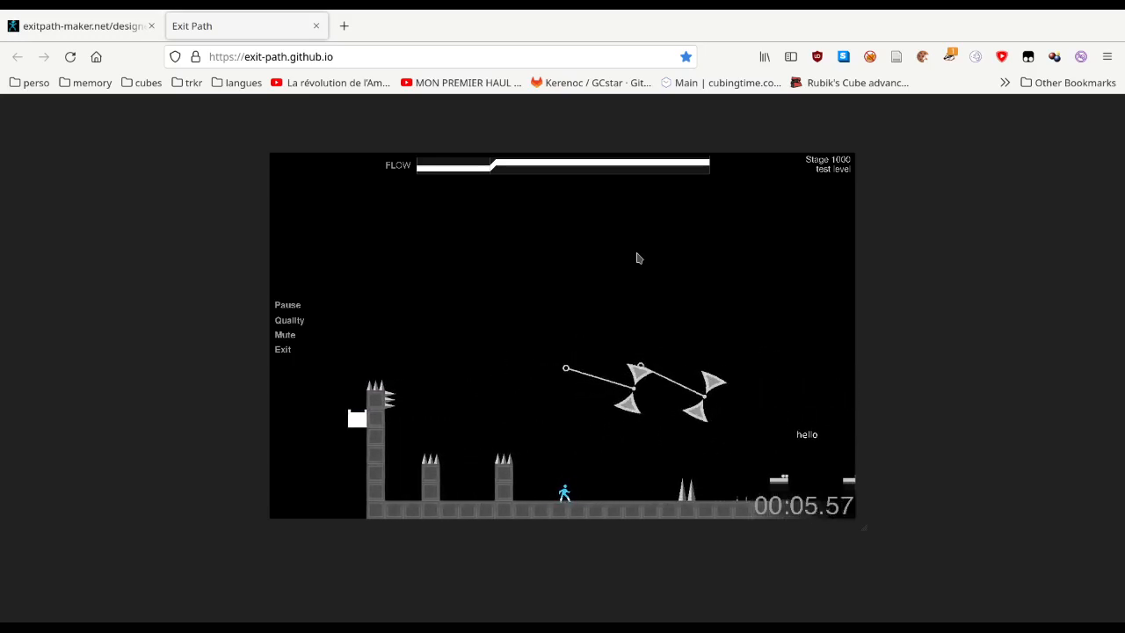
{"action": "key", "text": "Right"}
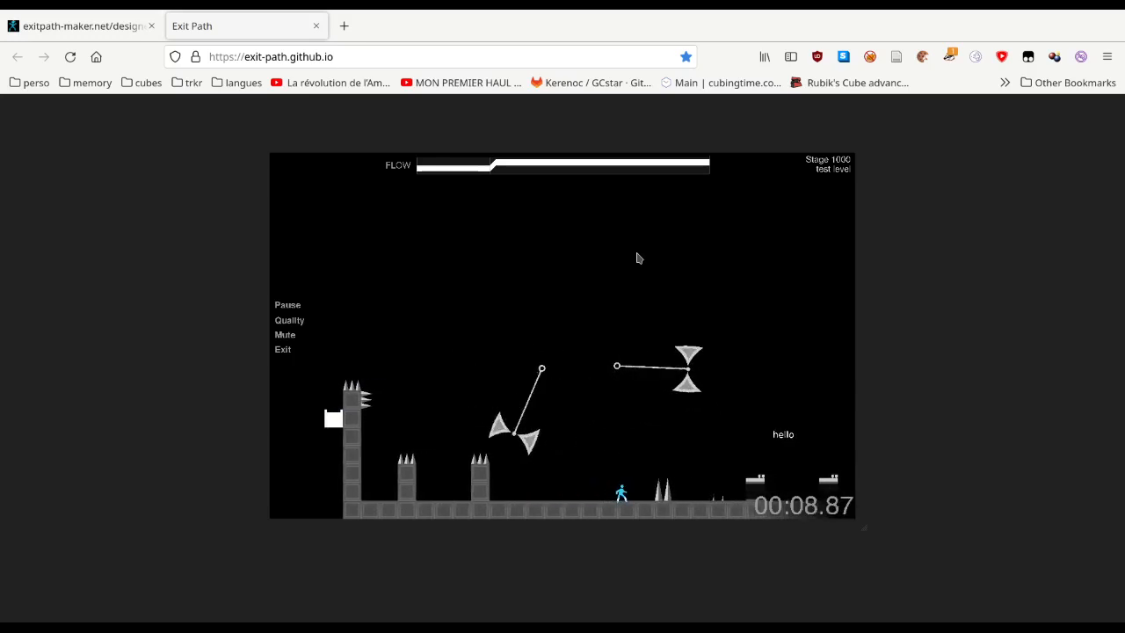
{"action": "key", "text": "Right"}
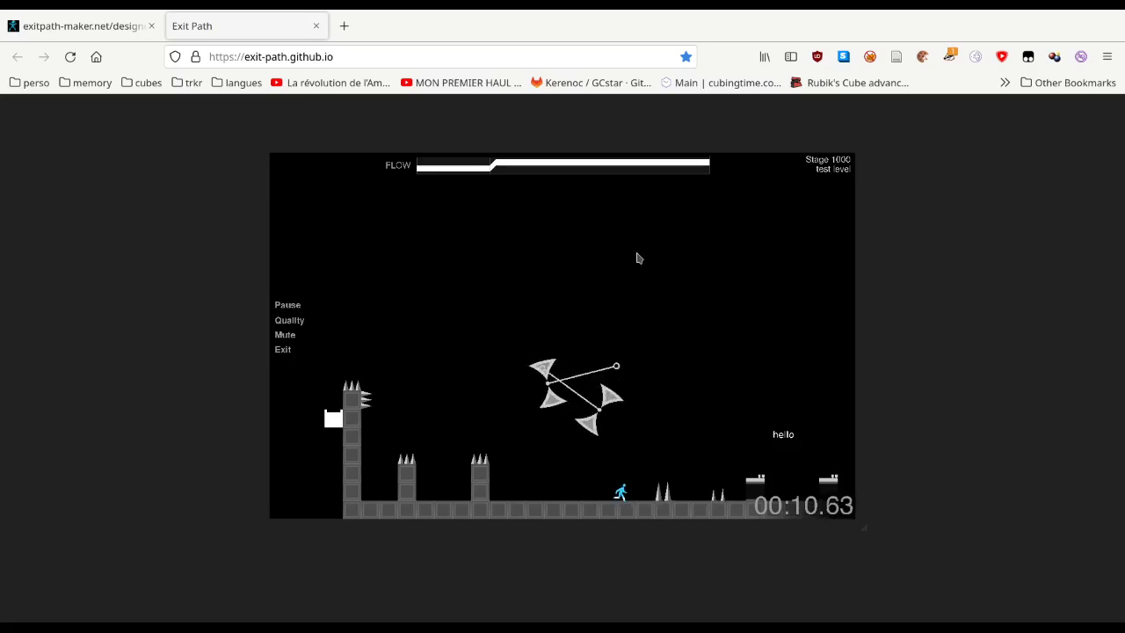
{"action": "key", "text": "Right"}
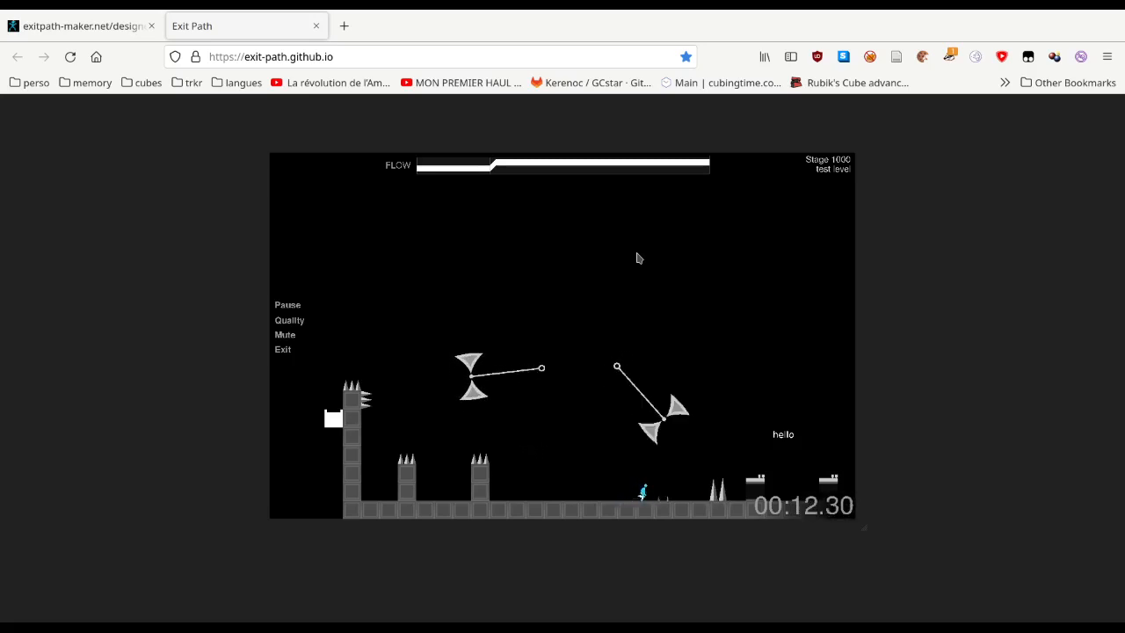
{"action": "key", "text": "Right"}
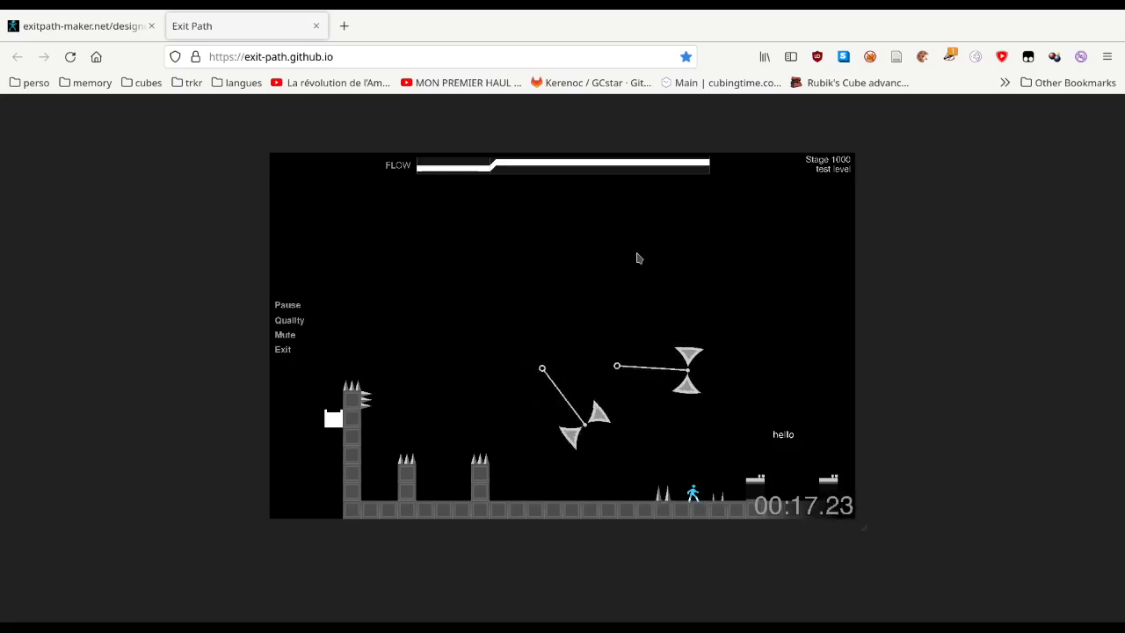
Run past the second pop spikes and test travelling back and forth between the two teleporters.
{"action": "key", "text": "Right"}
{"action": "key", "text": "Up"}
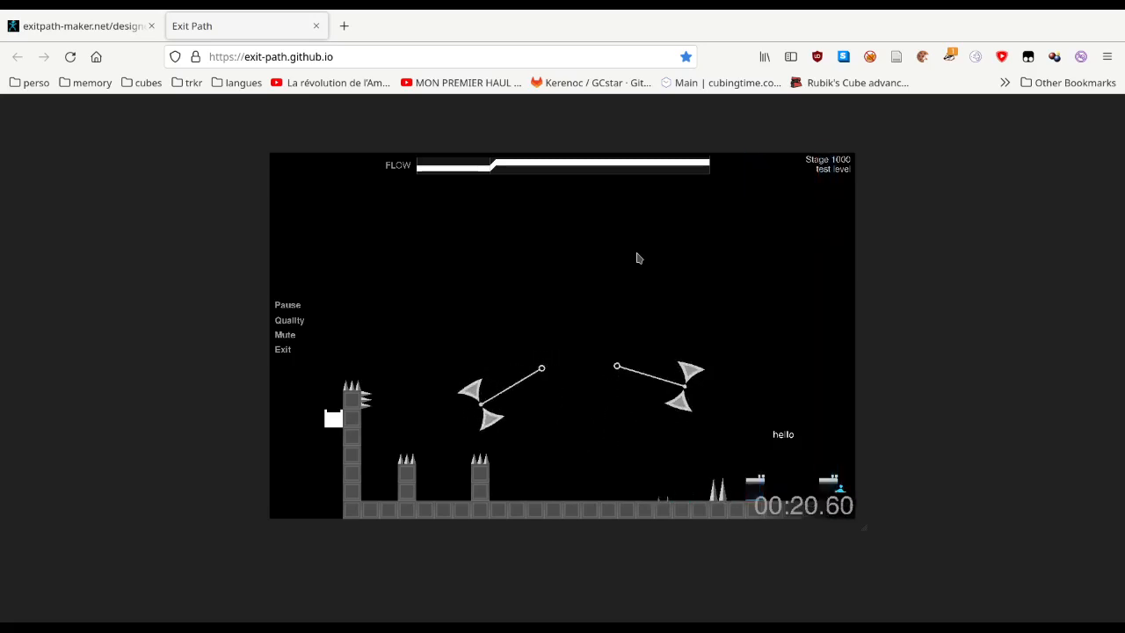
{"action": "key", "text": "Up"}
{"action": "key", "text": "Left"}
{"action": "key", "text": "Up"}
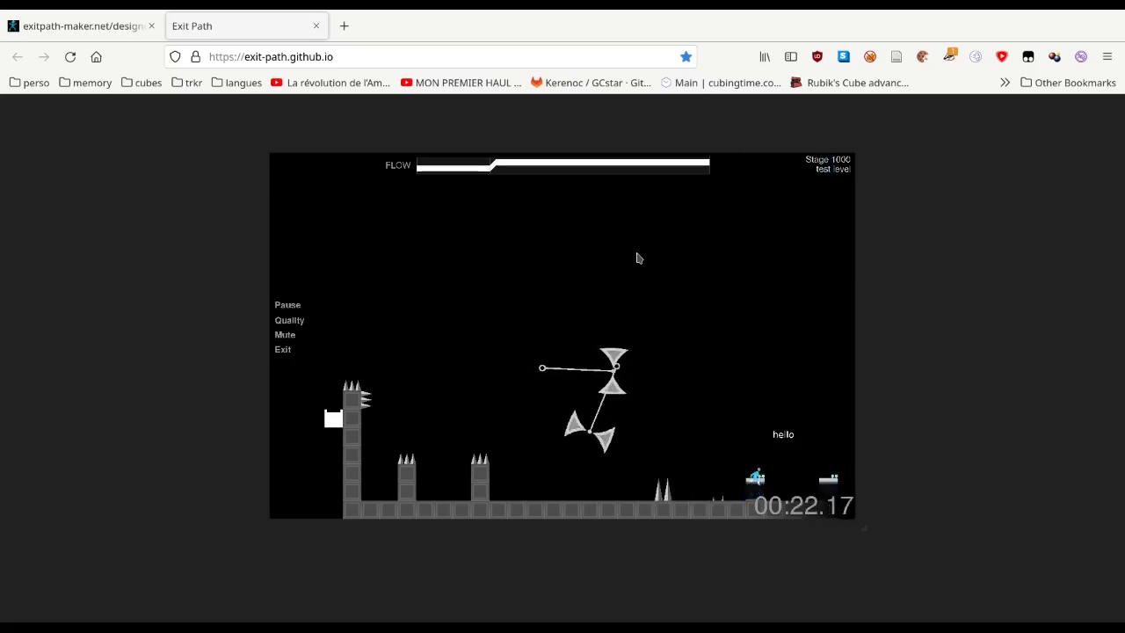
{"action": "key", "text": "Left"}
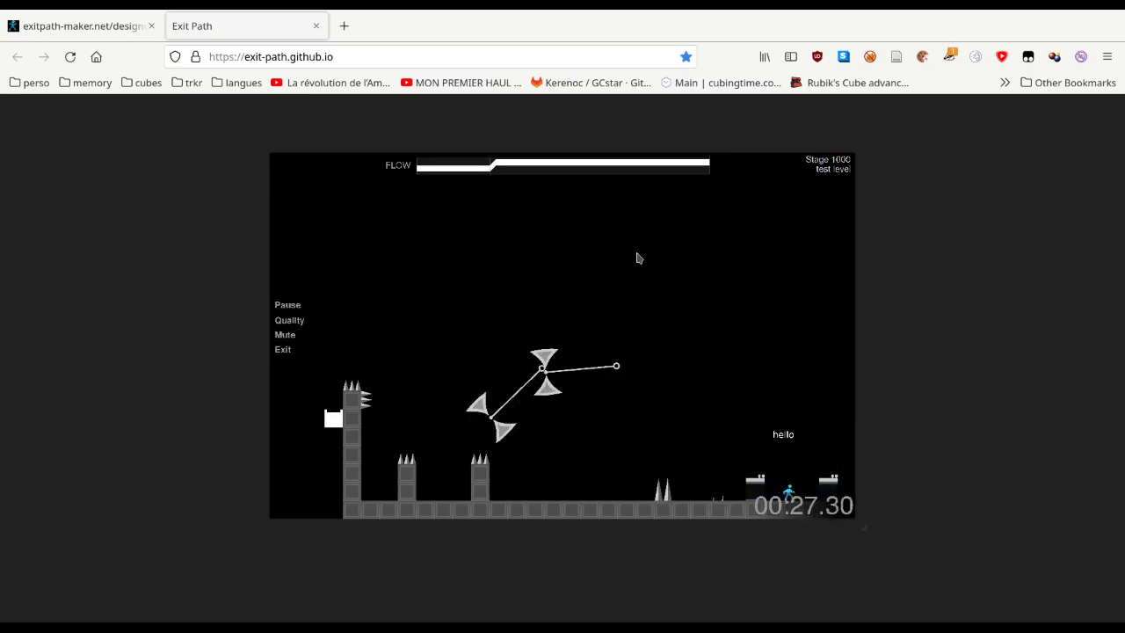
Finish the level by running to the end block, and return to the Exit Path level designer.
{"action": "key", "text": "Right"}
{"action": "key", "text": "Up"}
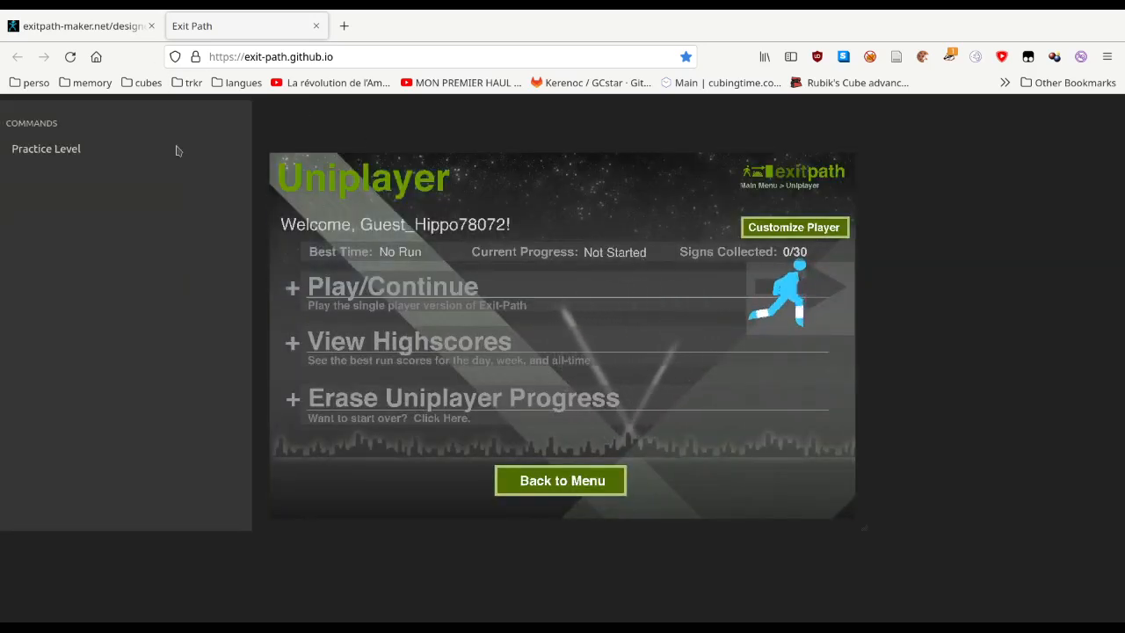
{"action": "left_click", "coordinate": [65, 37]}
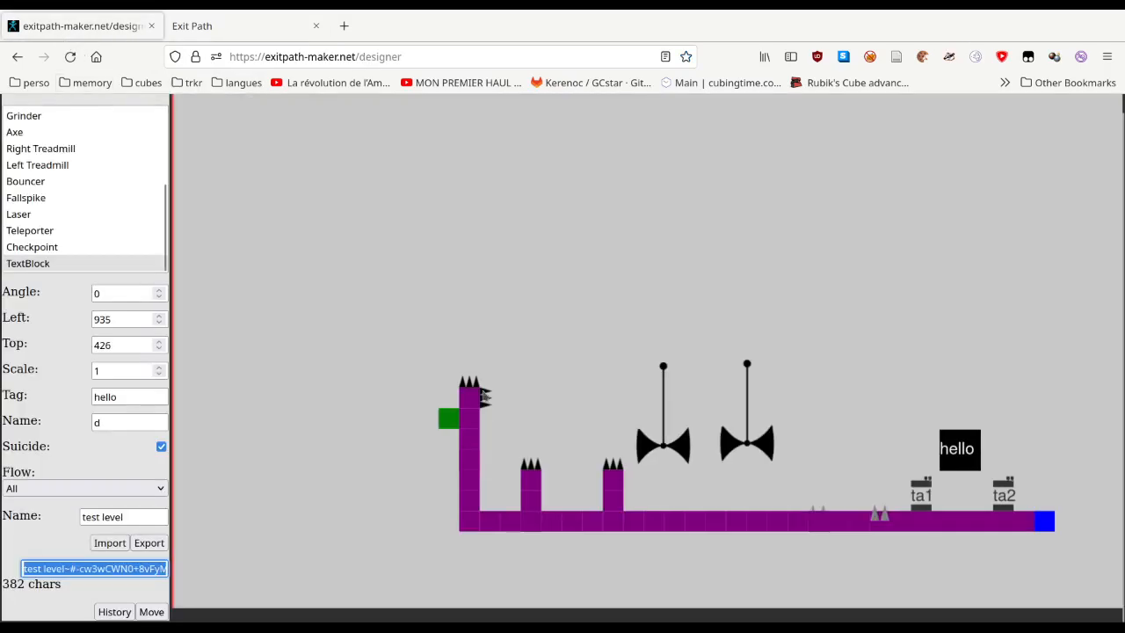